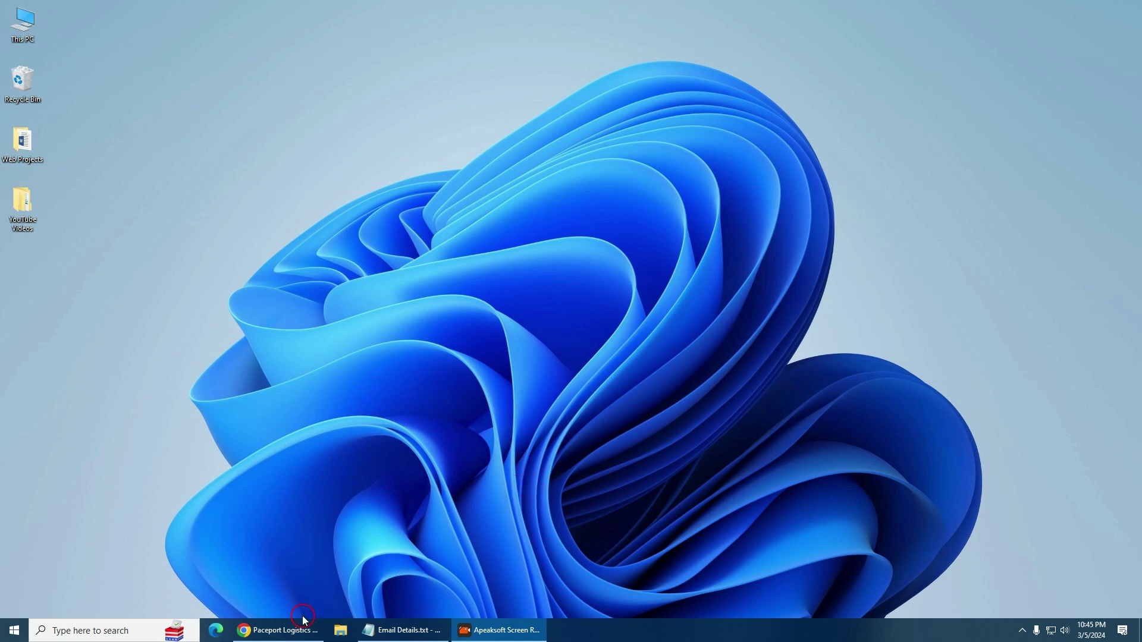
- Switch to Chrome and look over the Paceport Logistics home page and its specialist services section
click(290, 630)
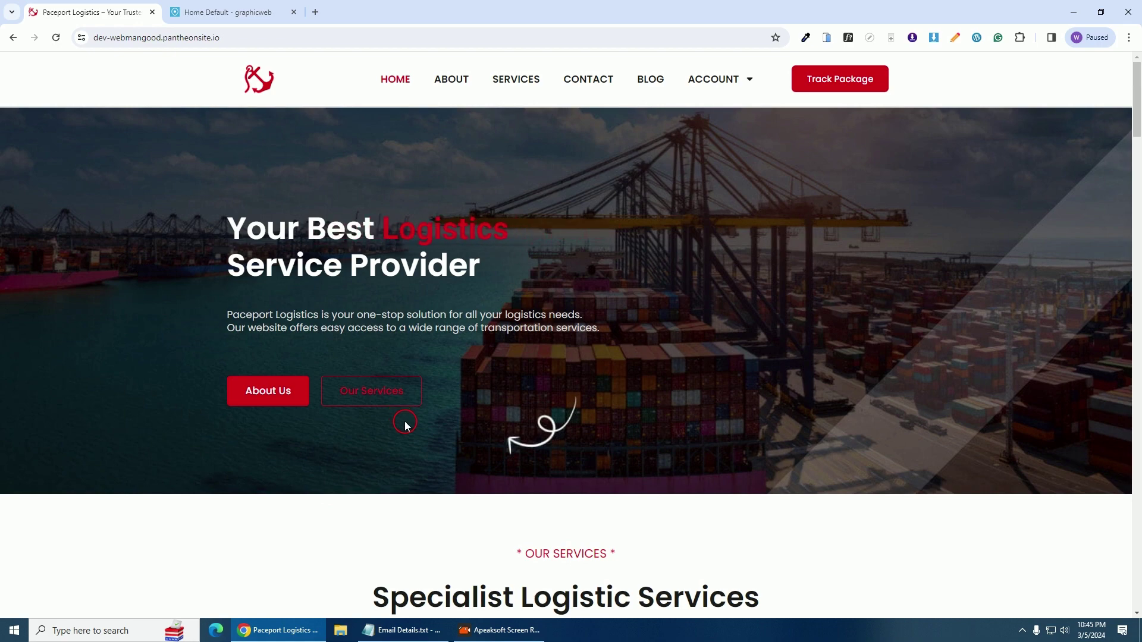
scroll(410, 408, down, 9)
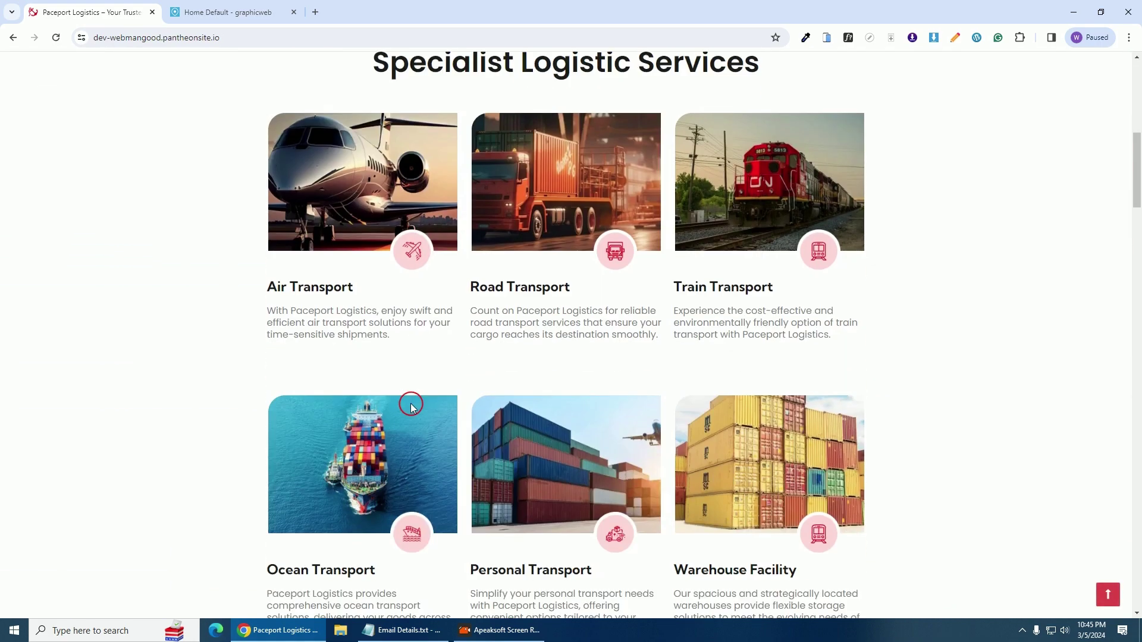
scroll(411, 405, up, 9)
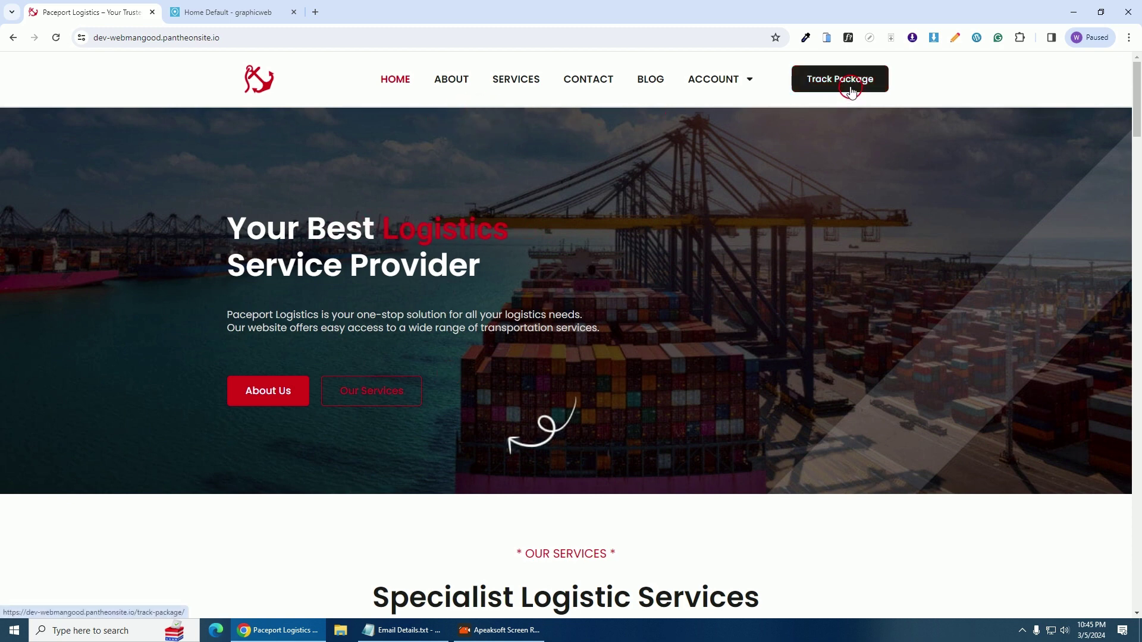
- Track a package on the Paceport Logistics site with the copied tracking number and examine the shipment details and map area
click(834, 89)
click(487, 196)
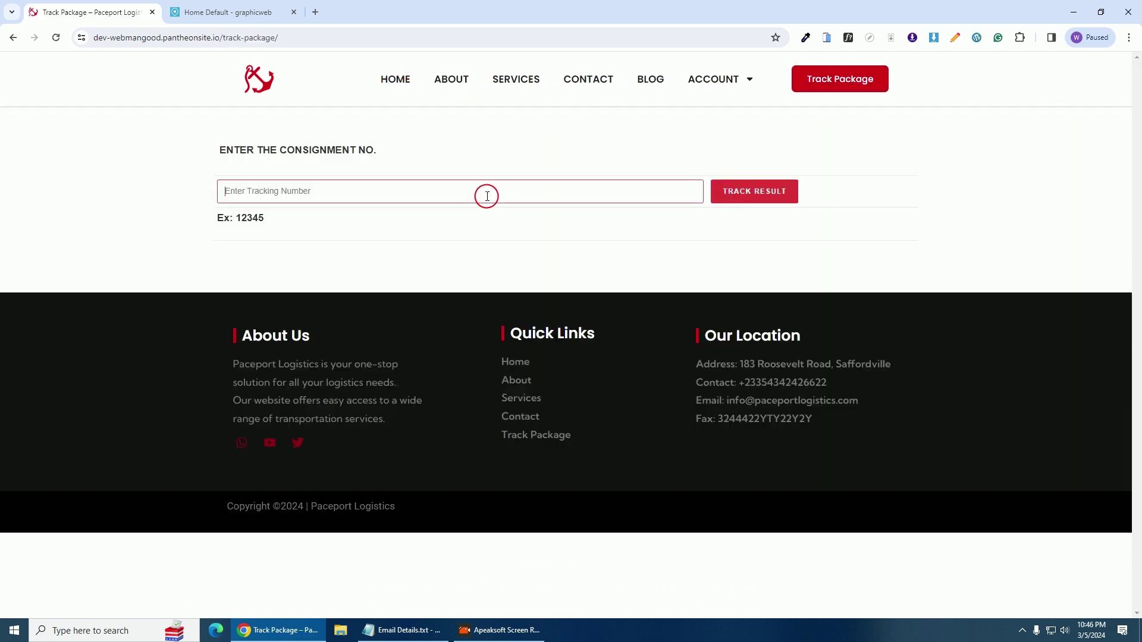
key(ctrl+v)
click(737, 192)
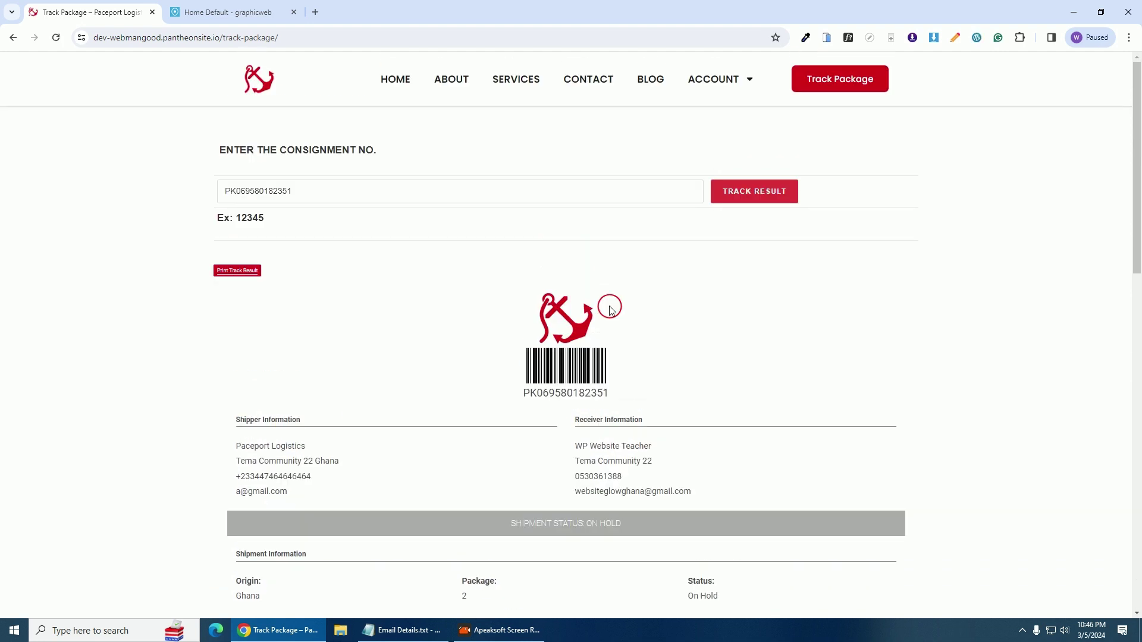
scroll(608, 306, down, 4)
scroll(610, 306, down, 4)
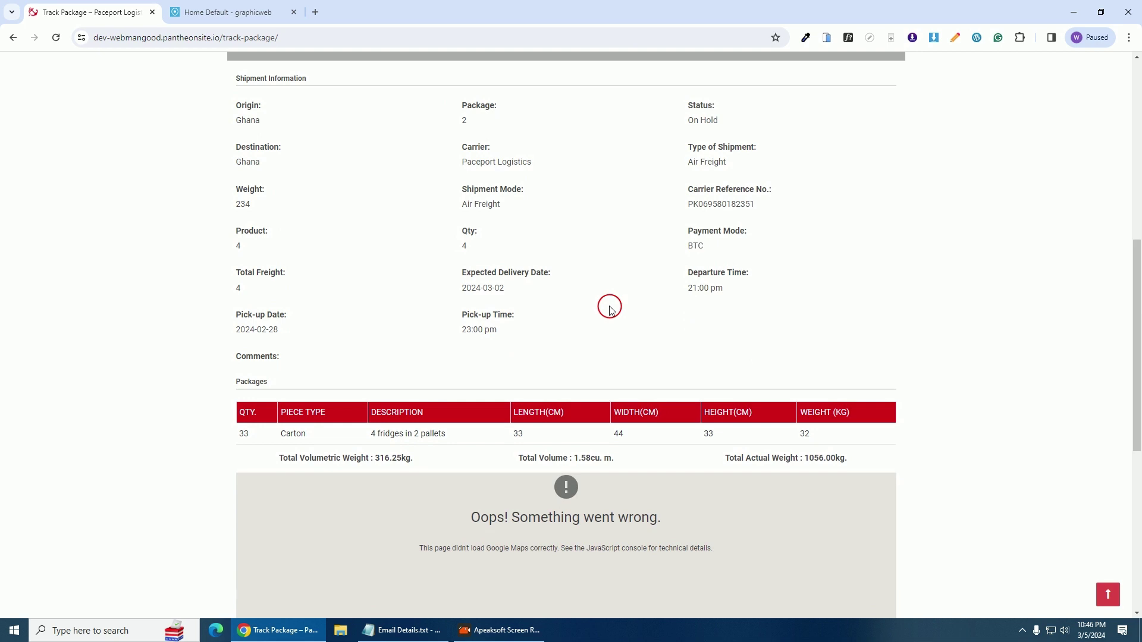
scroll(610, 307, down, 2)
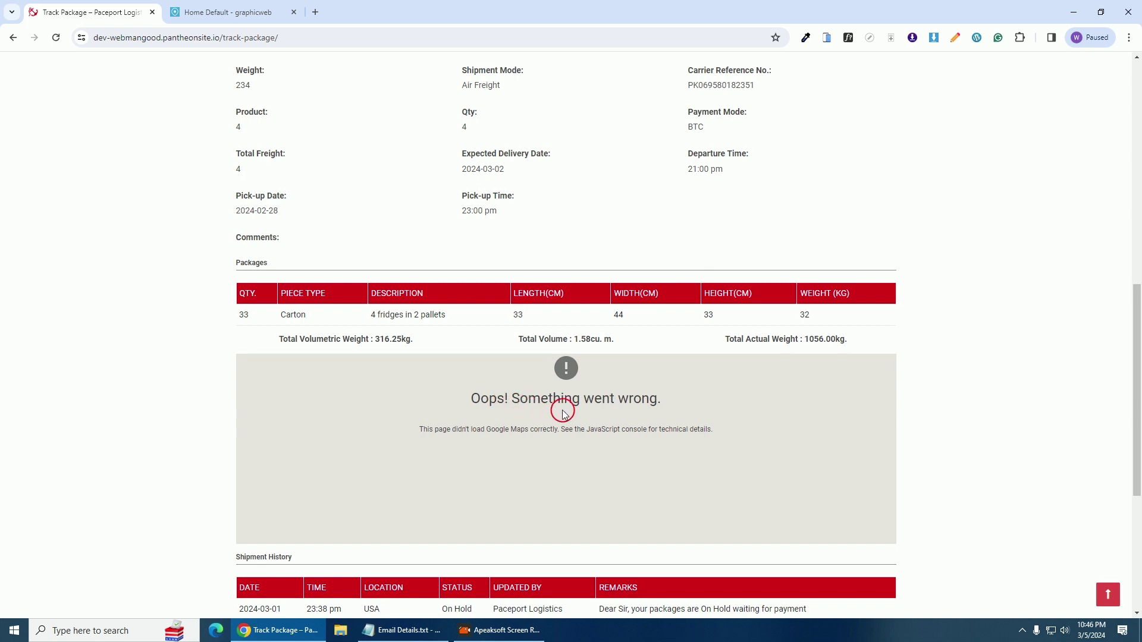
scroll(561, 406, up, 8)
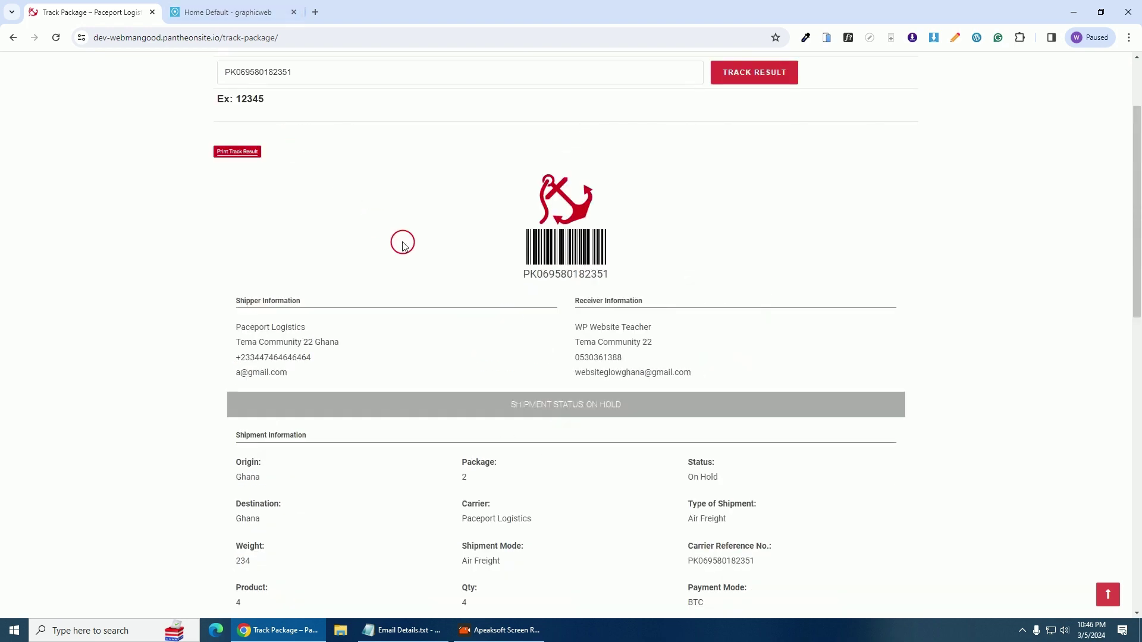
- Browse the Houzez real estate site and check the map view of the Light and Modern Apartment listing
click(244, 13)
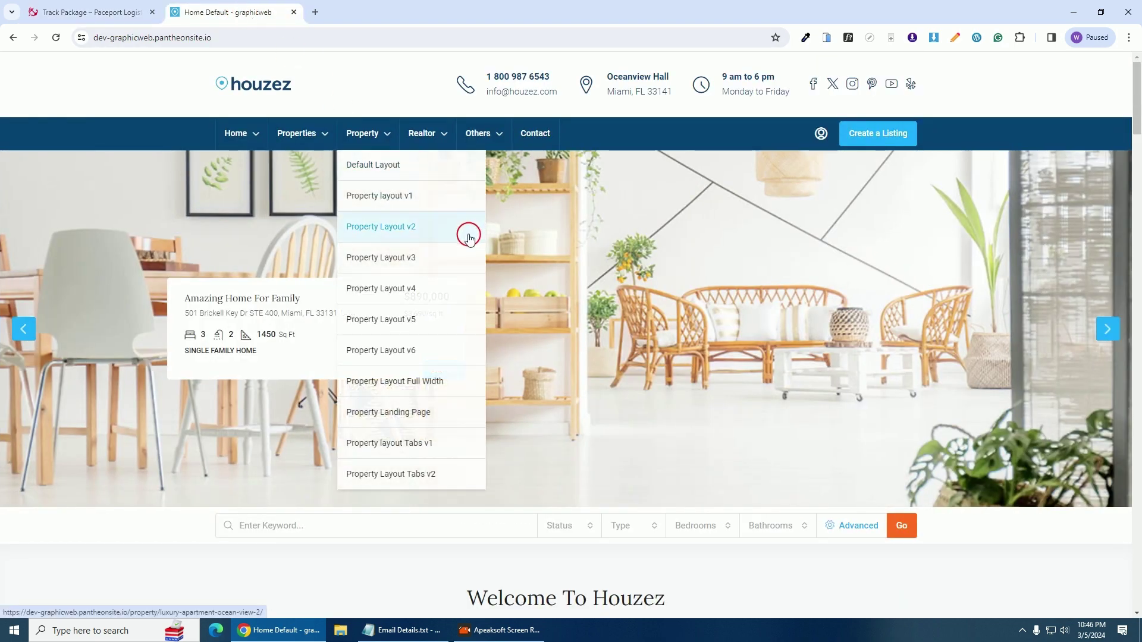
scroll(729, 297, down, 8)
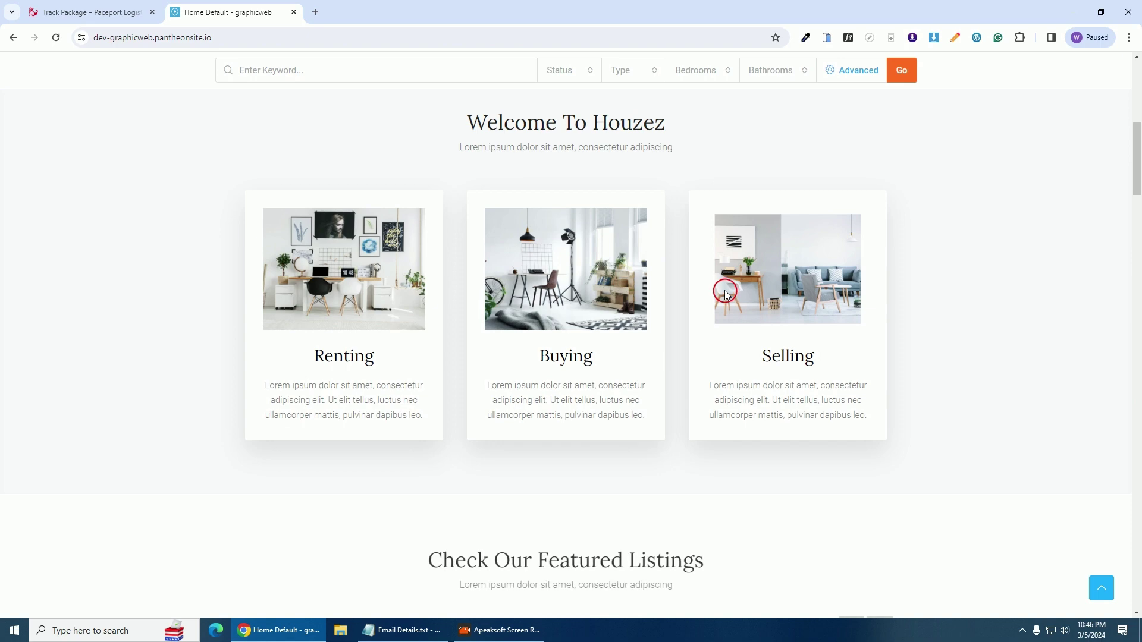
scroll(532, 246, up, 2)
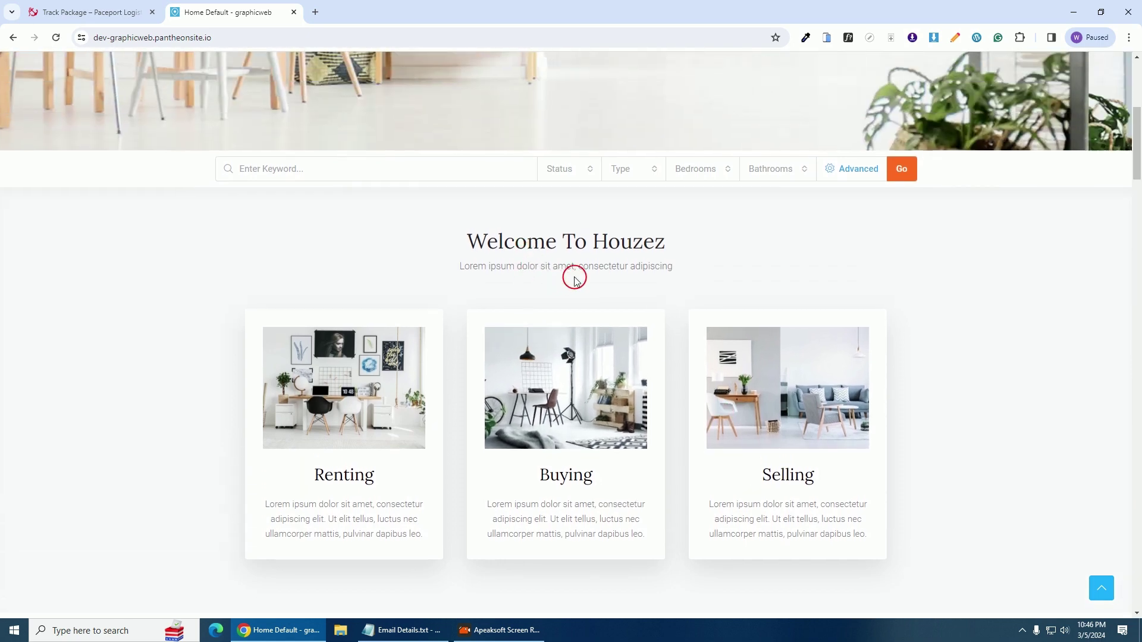
scroll(624, 276, down, 4)
scroll(624, 279, down, 3)
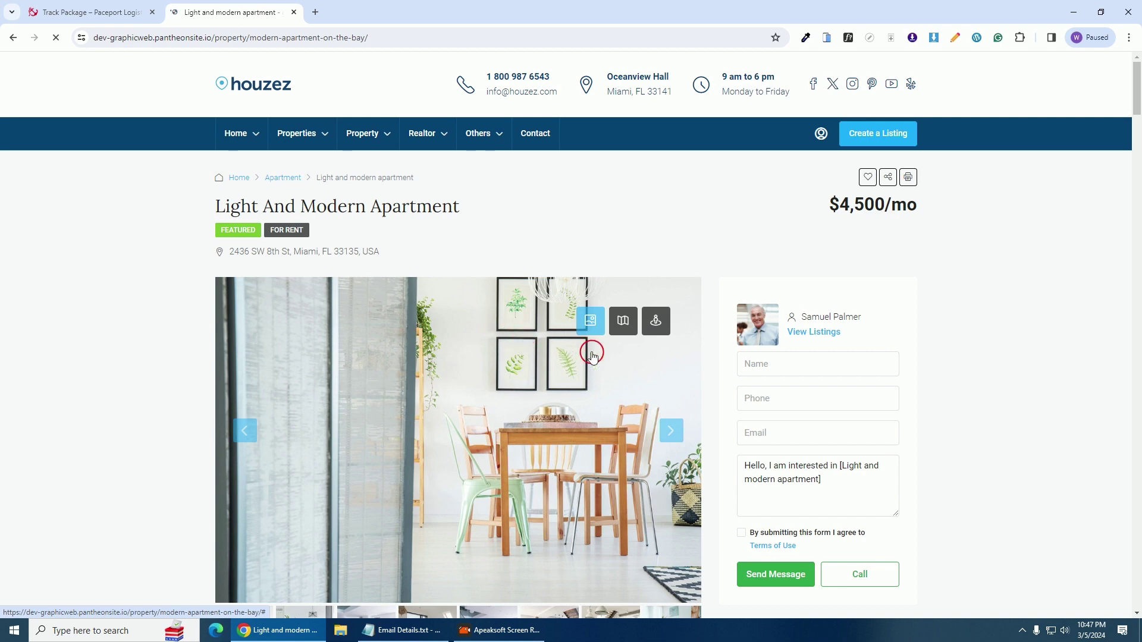
click(618, 333)
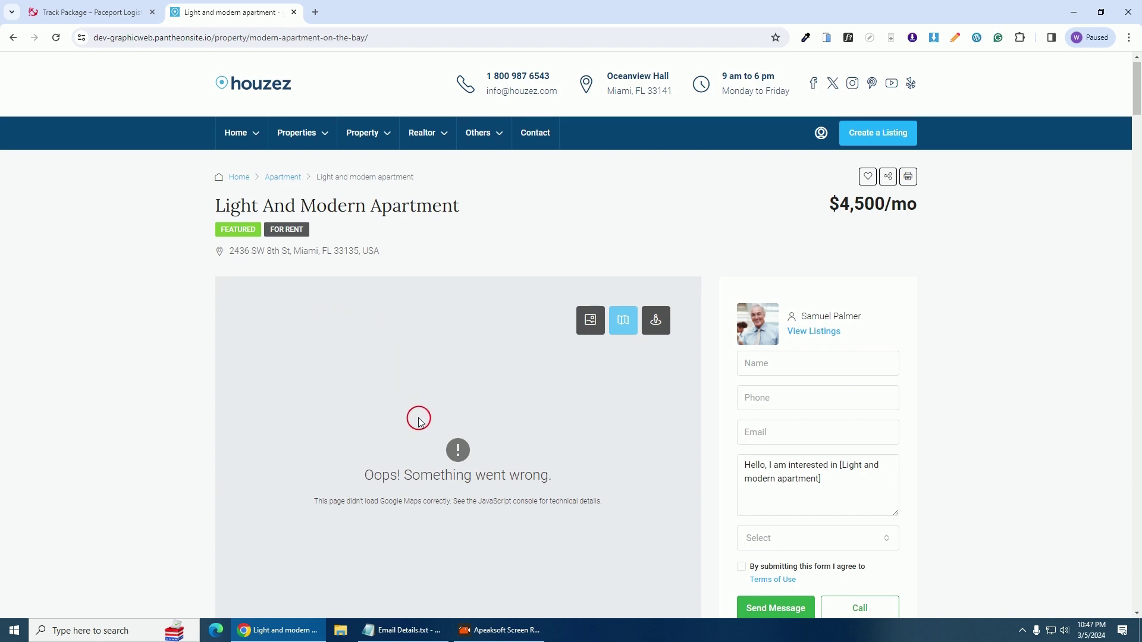
scroll(419, 411, down, 2)
scroll(426, 376, up, 2)
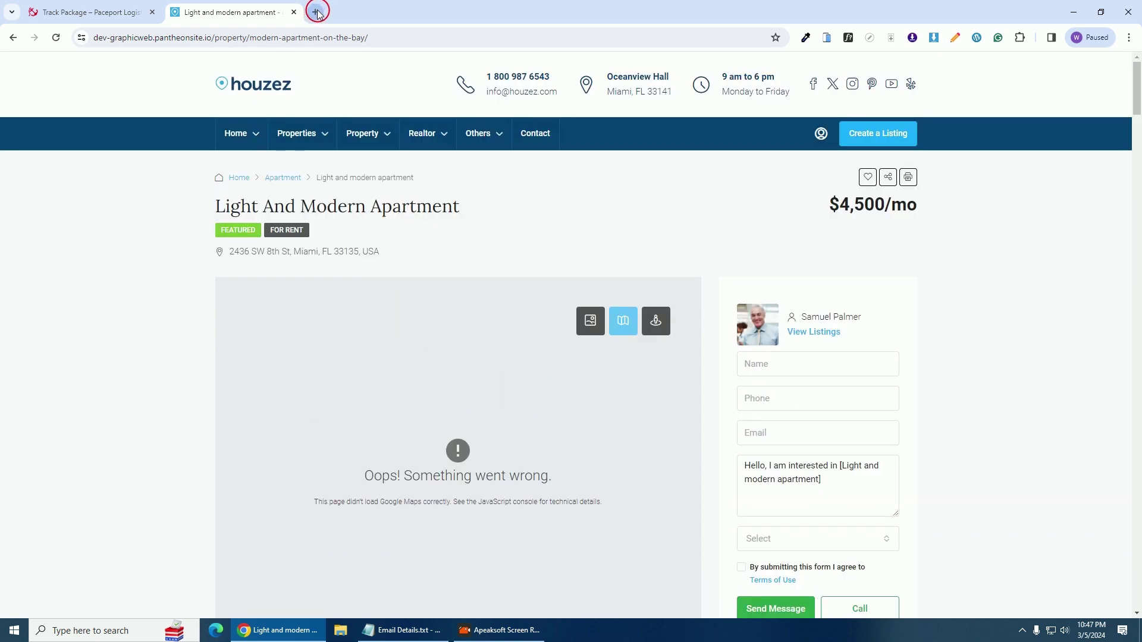
- Open console.cloud.google.com in a new browser tab
click(317, 12)
click(327, 39)
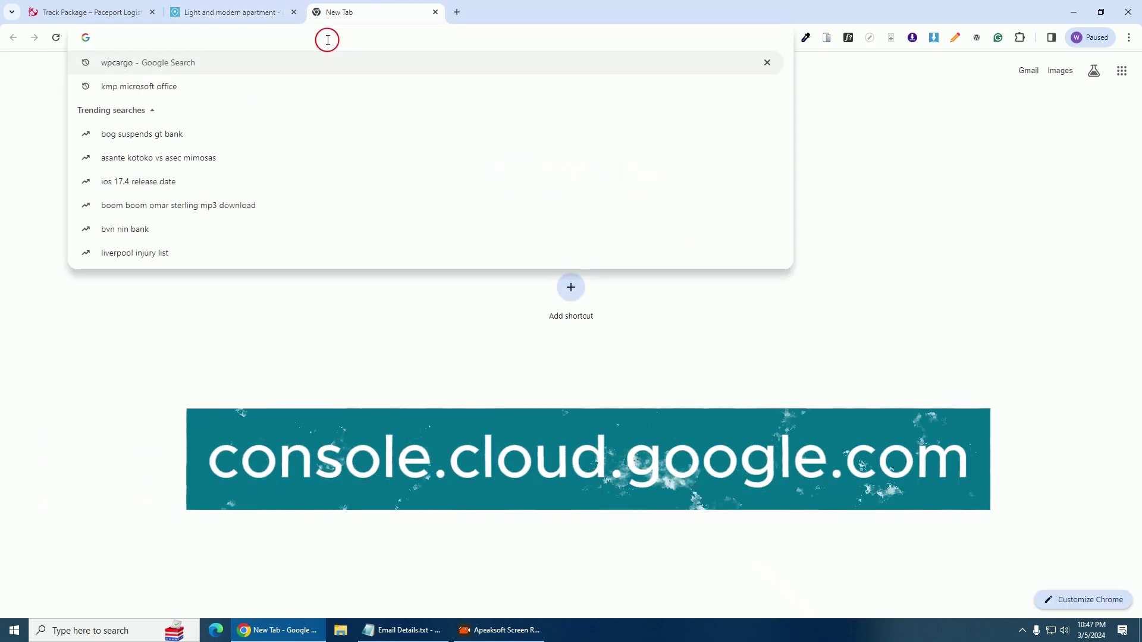
text(console.cloud.google.com)
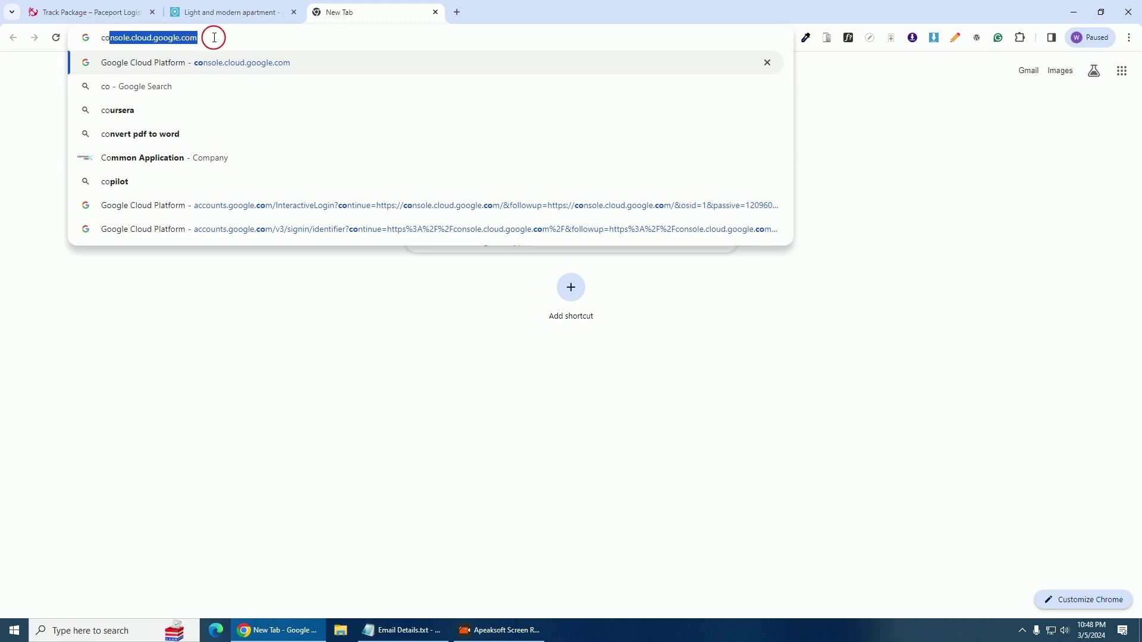
key(Return)
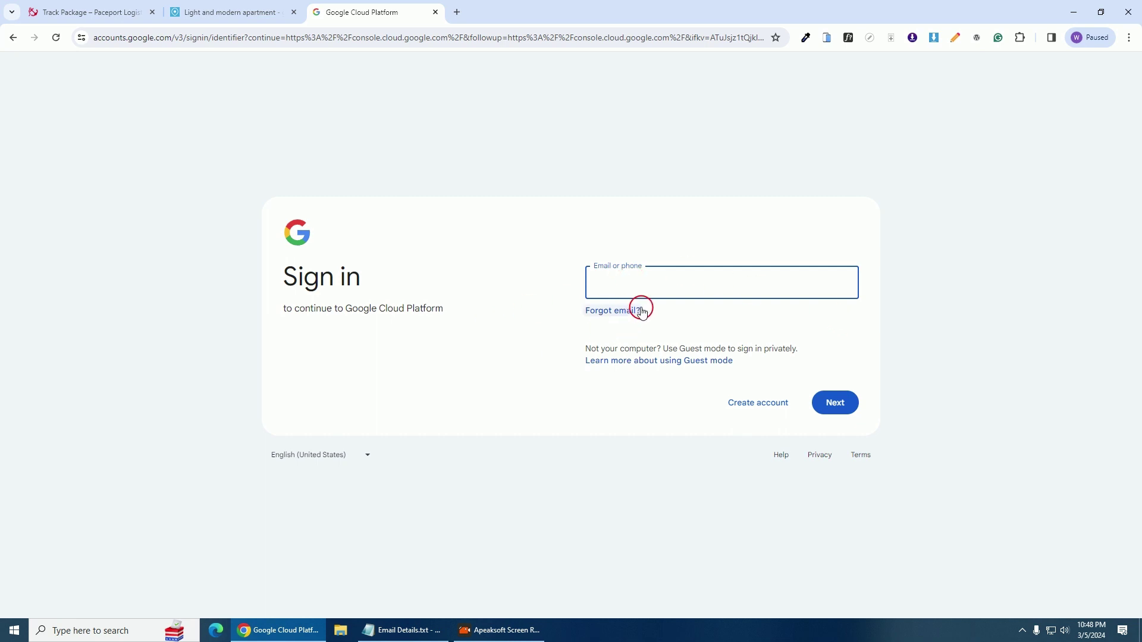
- Copy the account email from Email Details.txt in Notepad and submit it on the Google sign-in page in Chrome
click(403, 630)
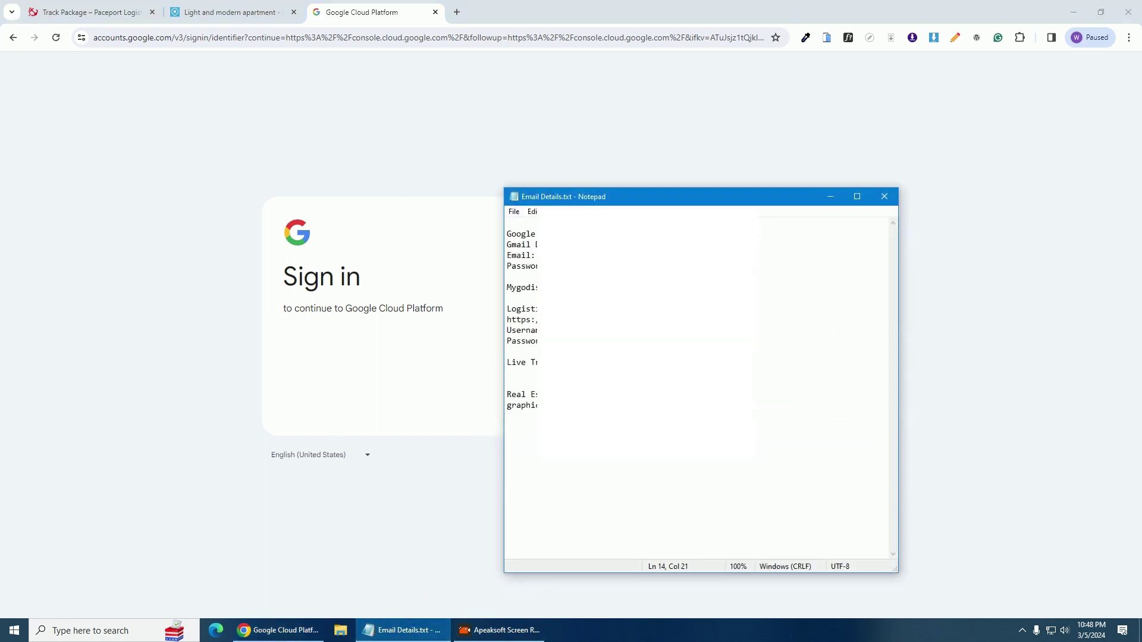
key(alt+Tab)
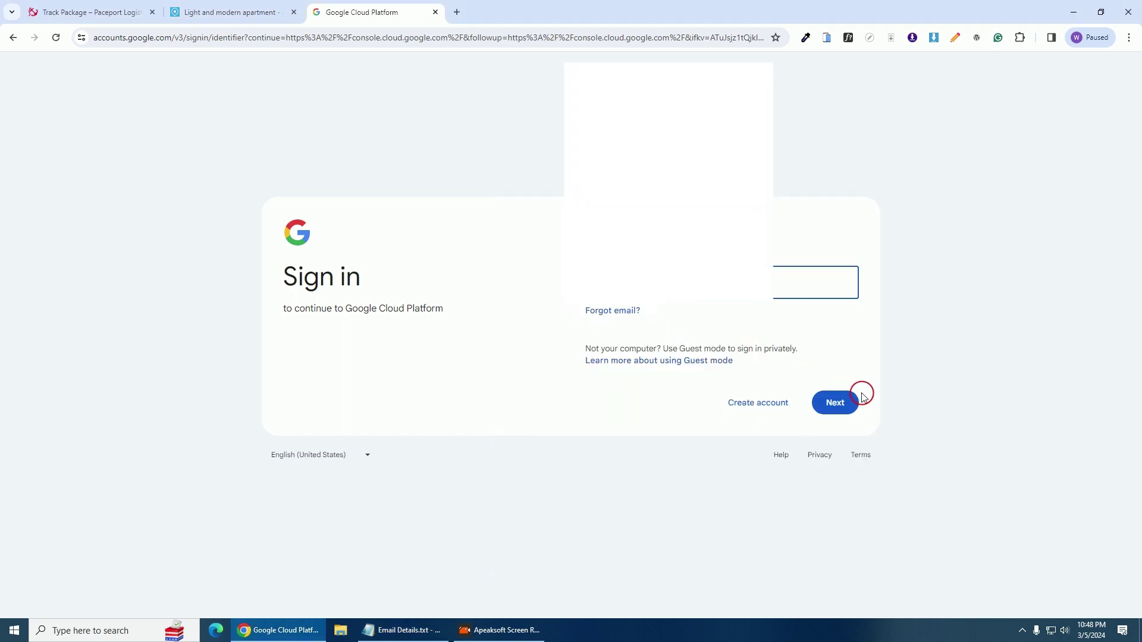
click(849, 408)
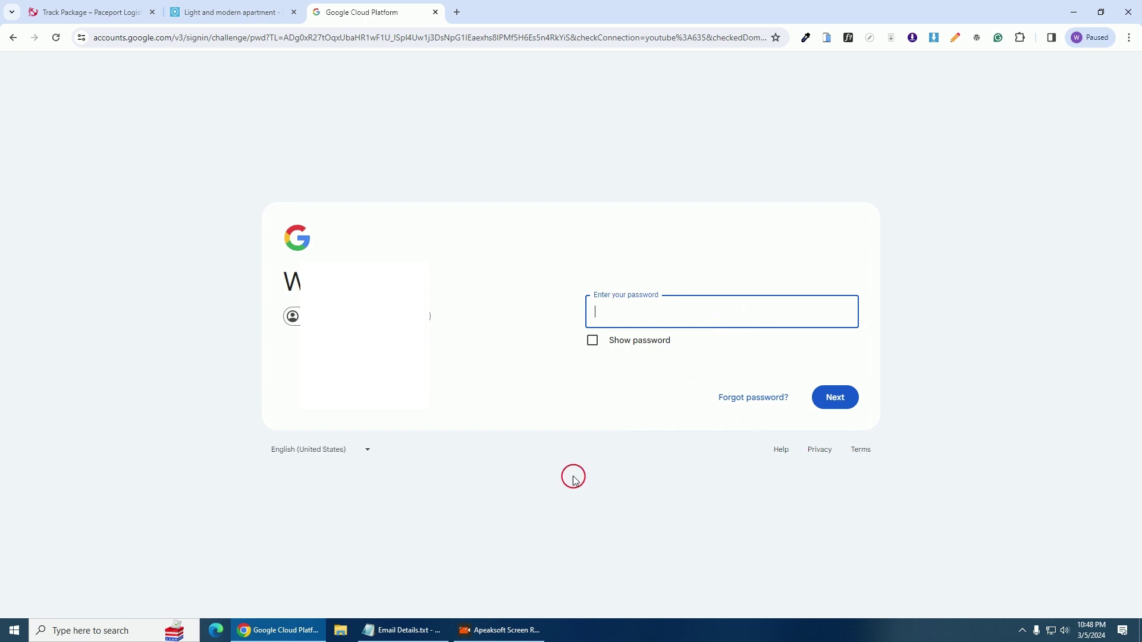
- Copy the account password from Email Details.txt in Notepad and submit it in Chrome to sign in to Google Cloud
click(418, 636)
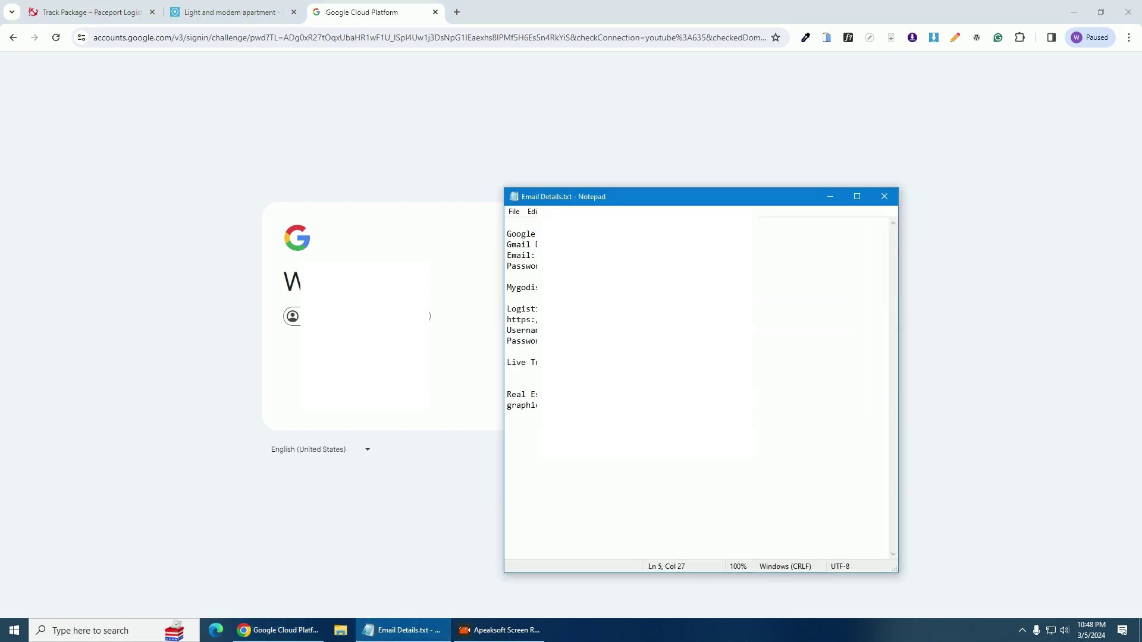
key(alt+Tab)
click(612, 308)
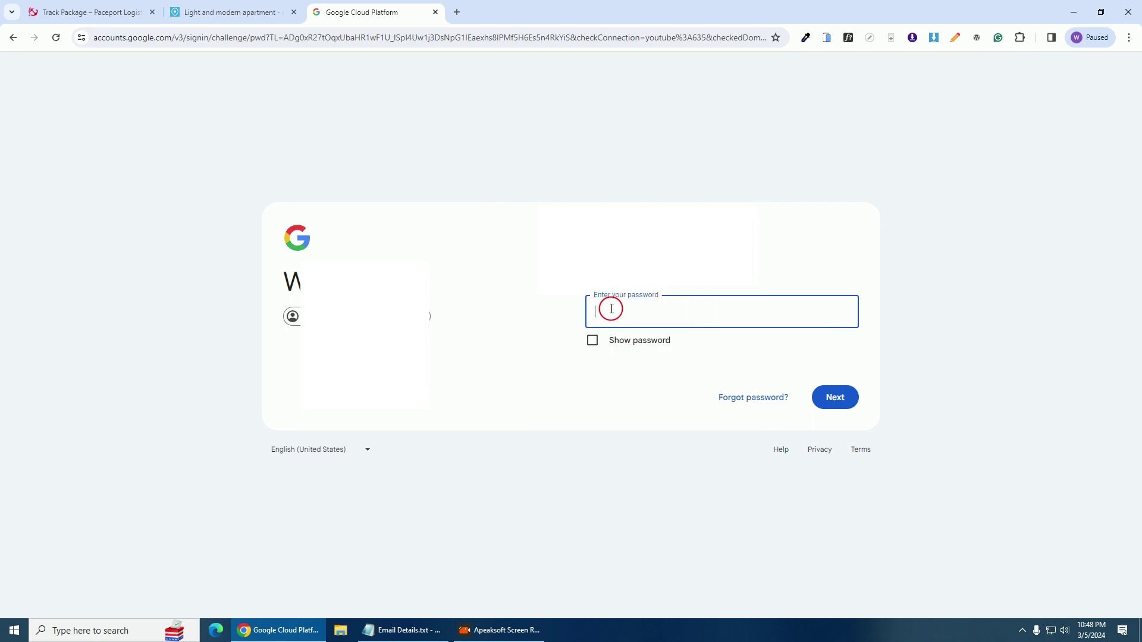
key(ctrl+v)
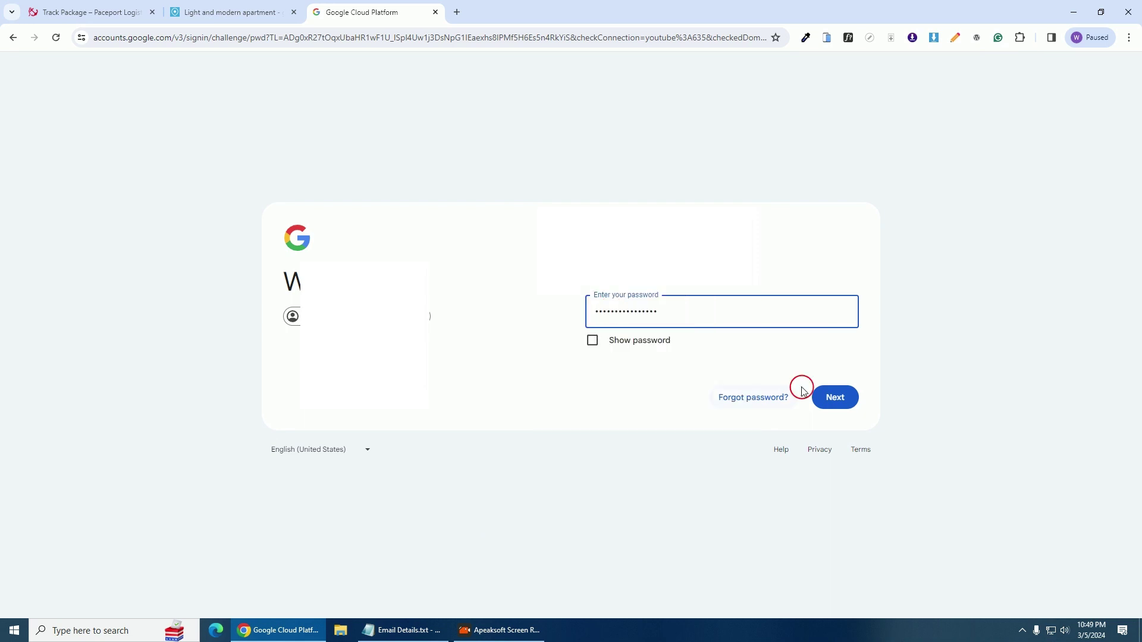
click(836, 399)
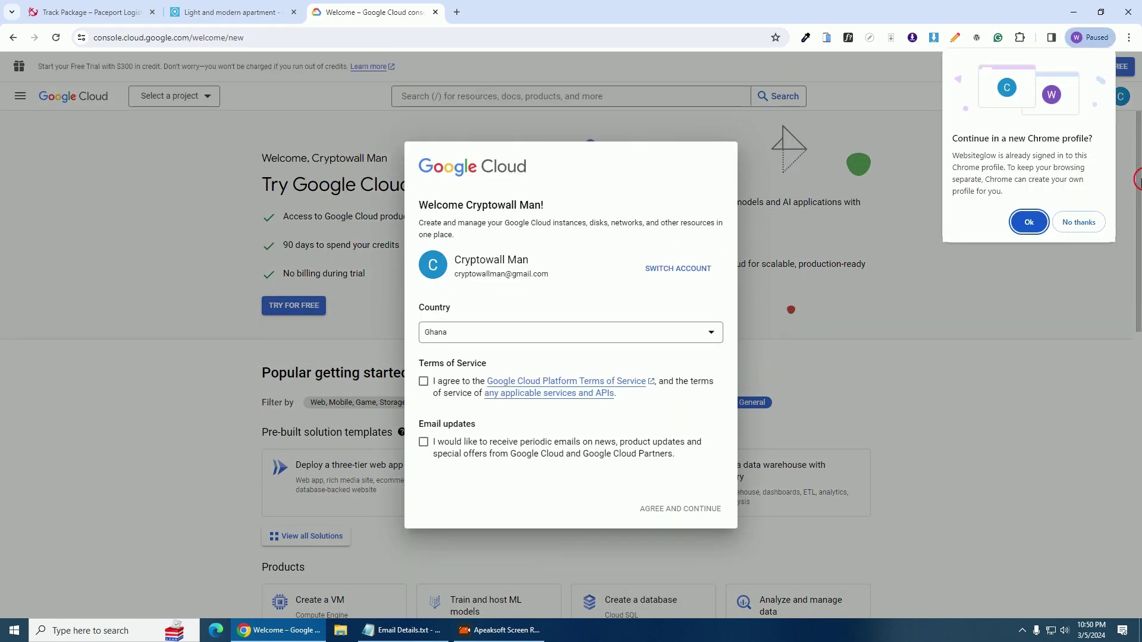
- Decline the new Chrome profile, then agree to the Google Cloud terms of service and opt in to email updates with Ghana as country
click(1082, 222)
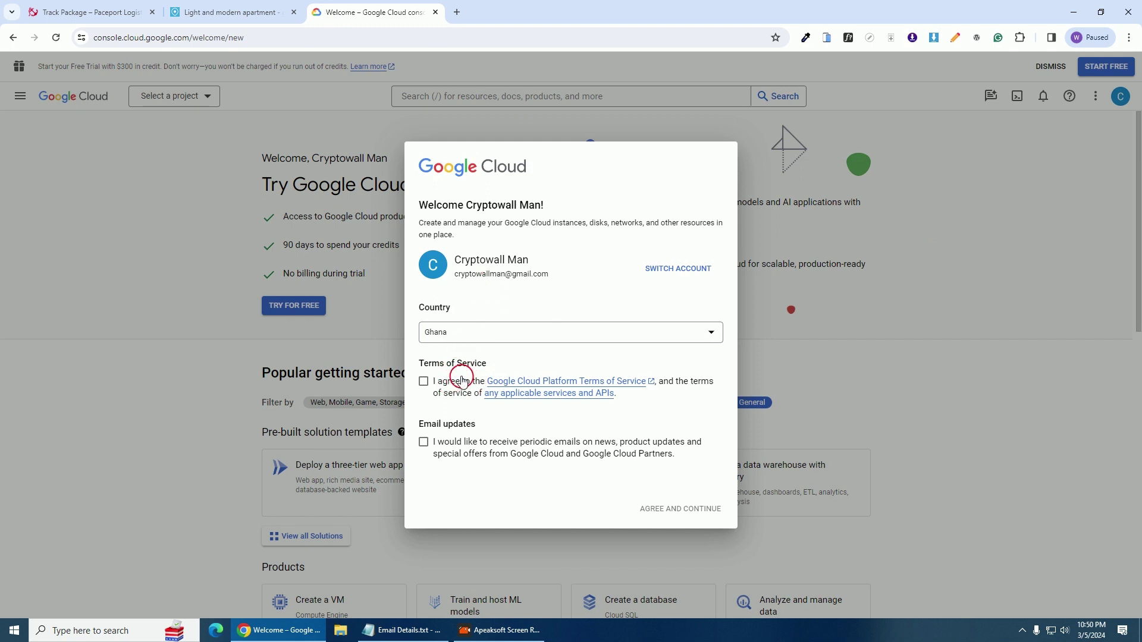
click(424, 382)
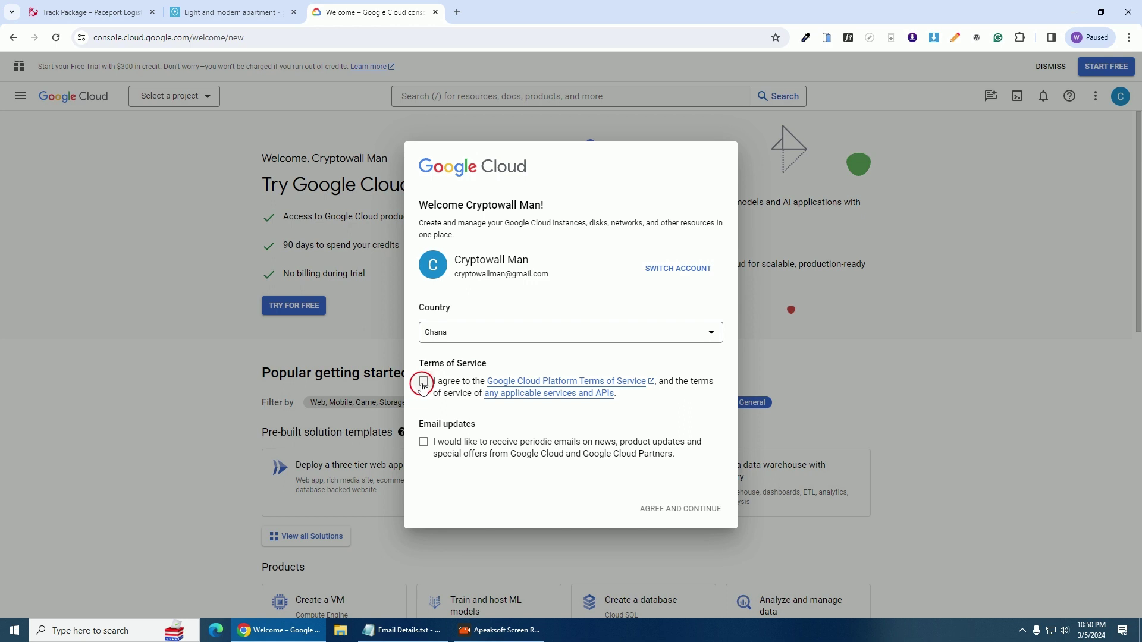
click(424, 443)
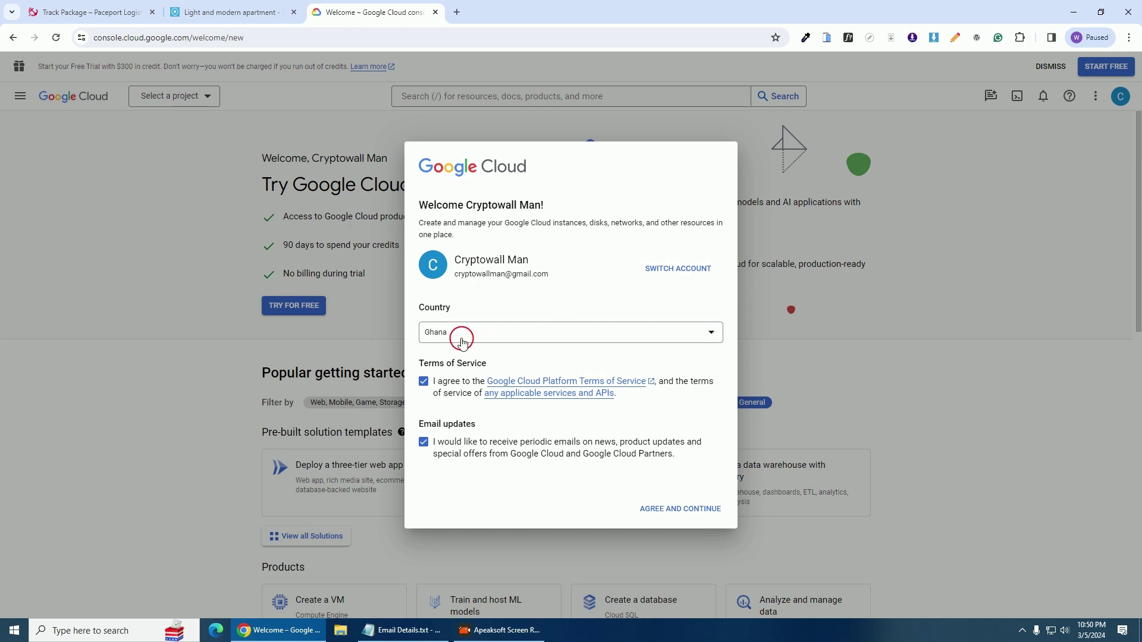
click(684, 512)
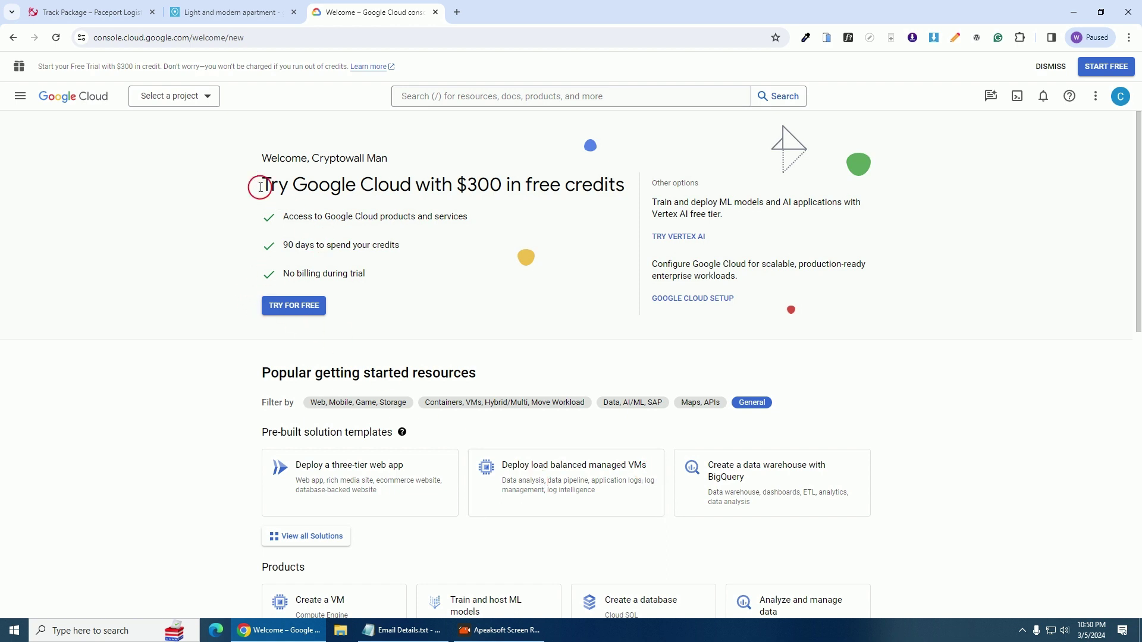
- Create a new Google Cloud project named "Map API Key 1" with no organization
click(188, 100)
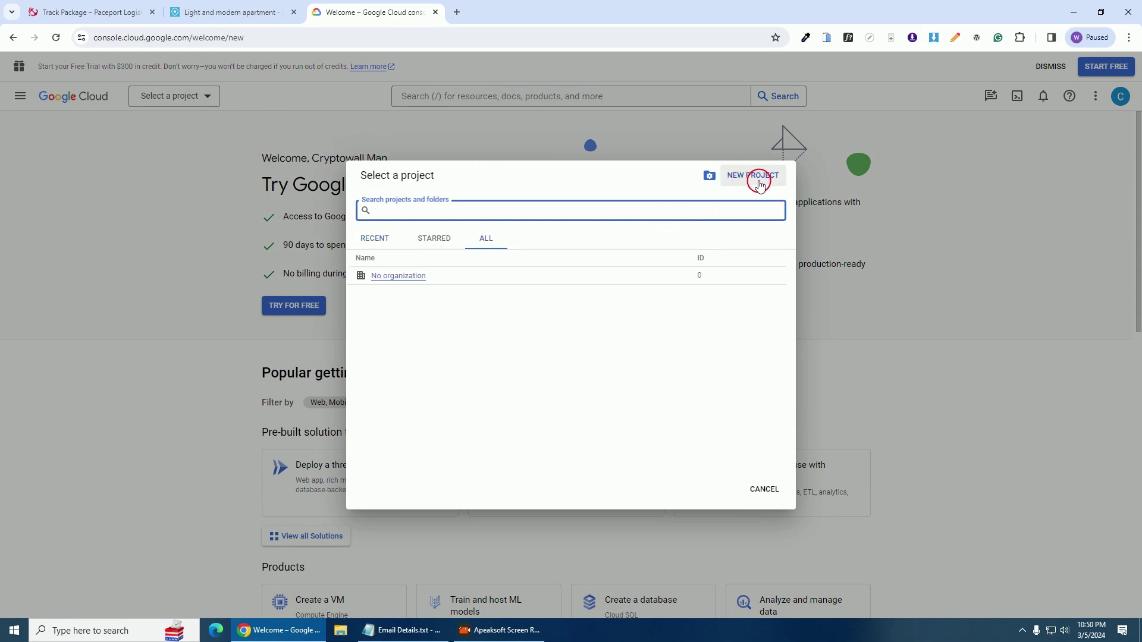
click(748, 177)
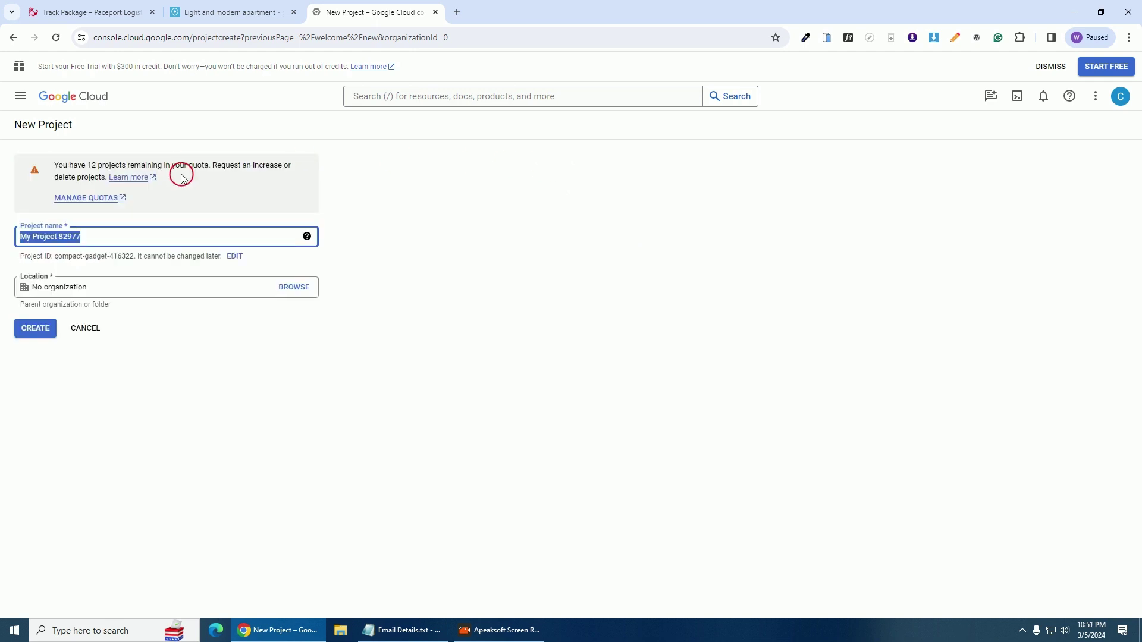
text(M)
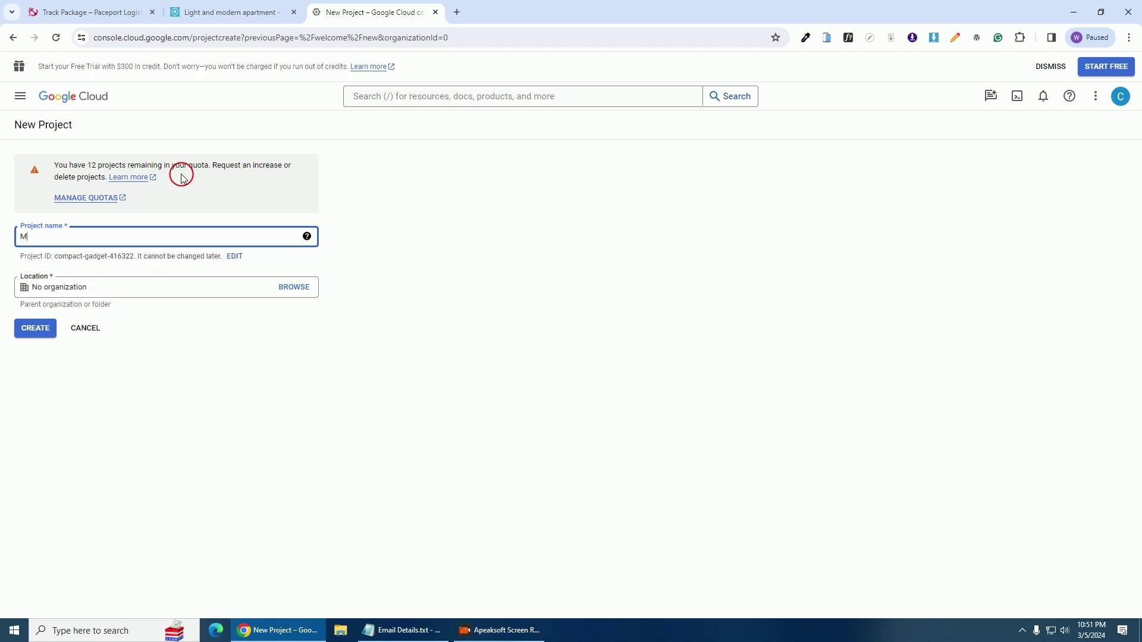
text(ap API K)
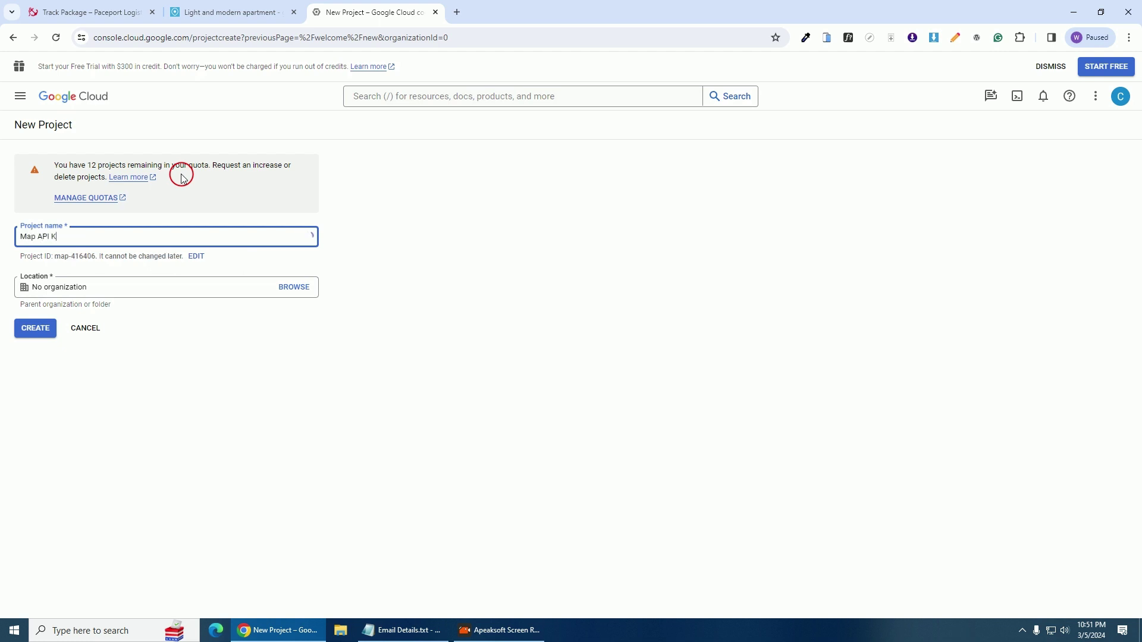
text(ey 1)
drag(104, 231, 8, 235)
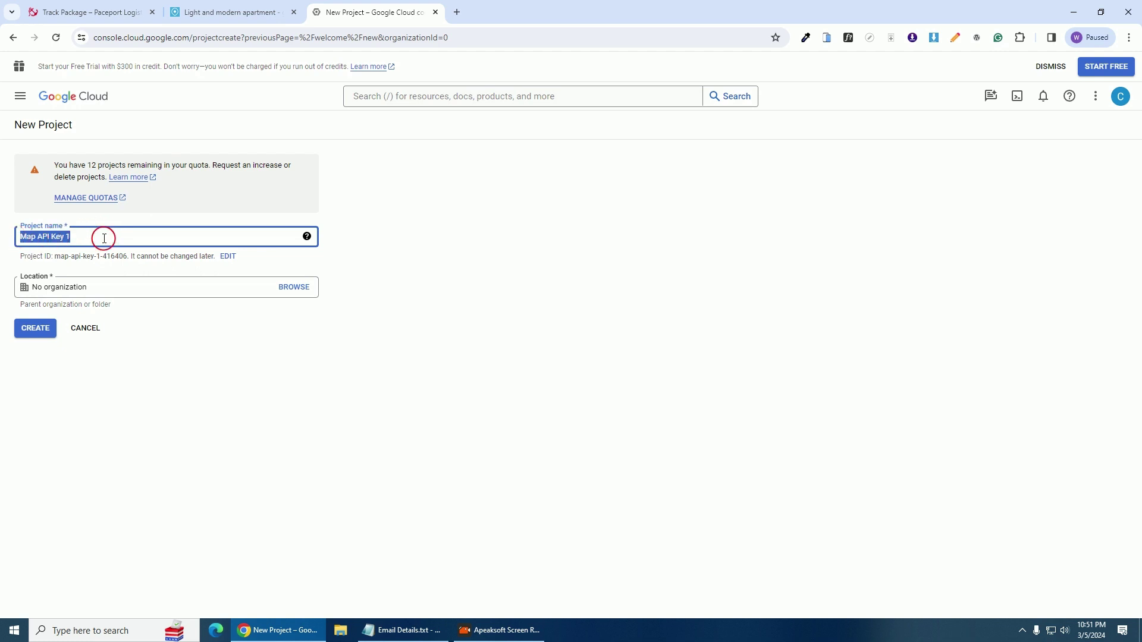
click(33, 329)
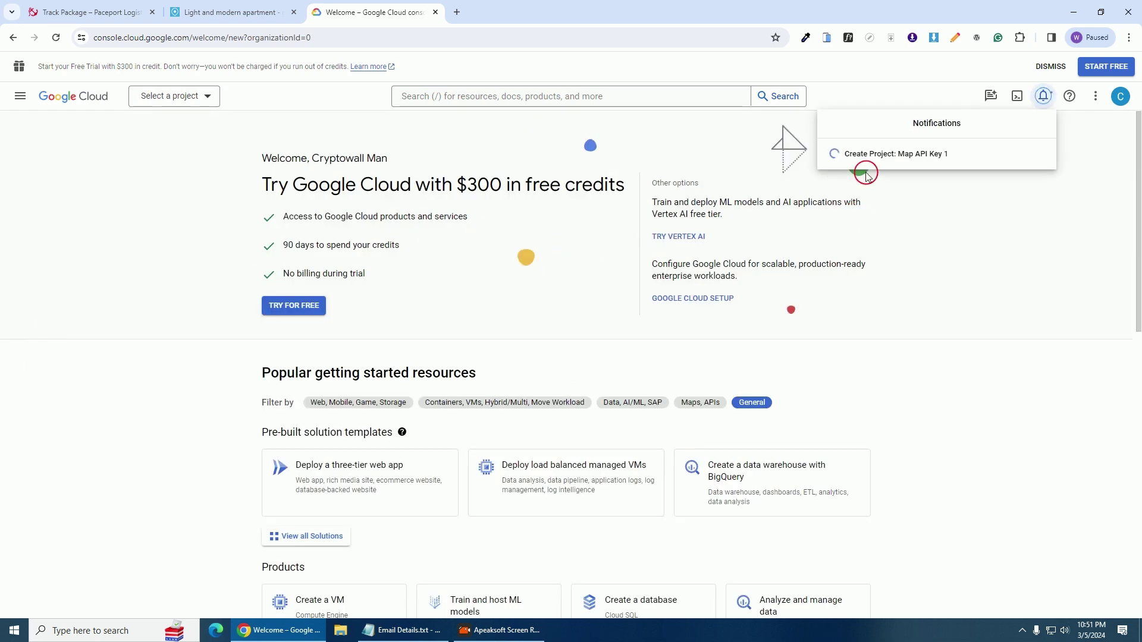
mouse_move(840, 153)
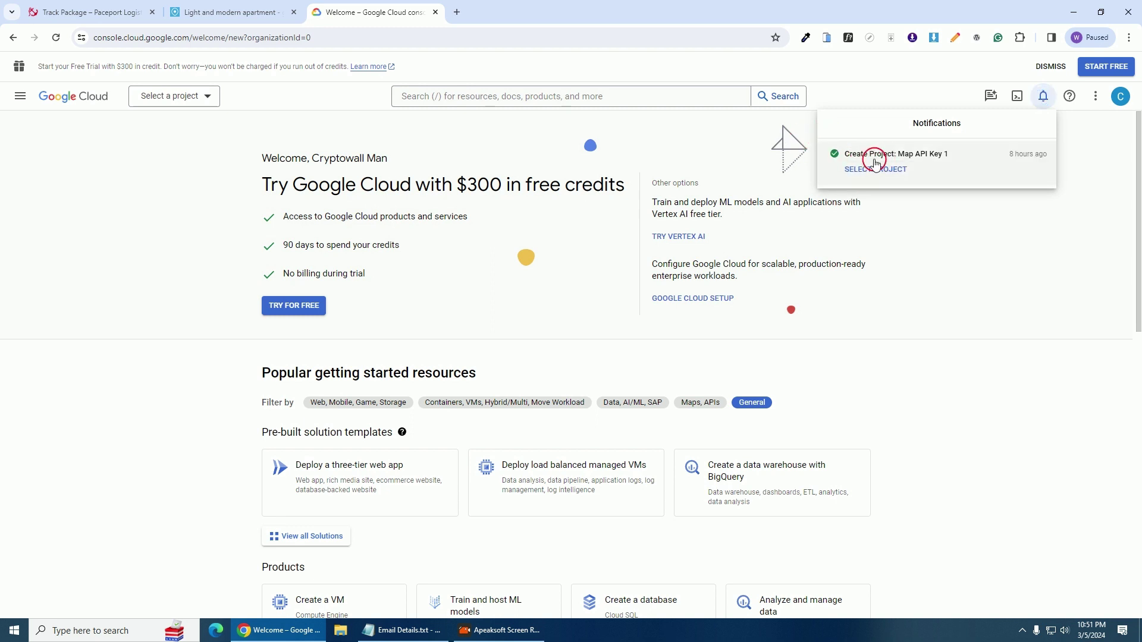
- Switch to the project "Map API Key 1" and open its billing page
click(210, 98)
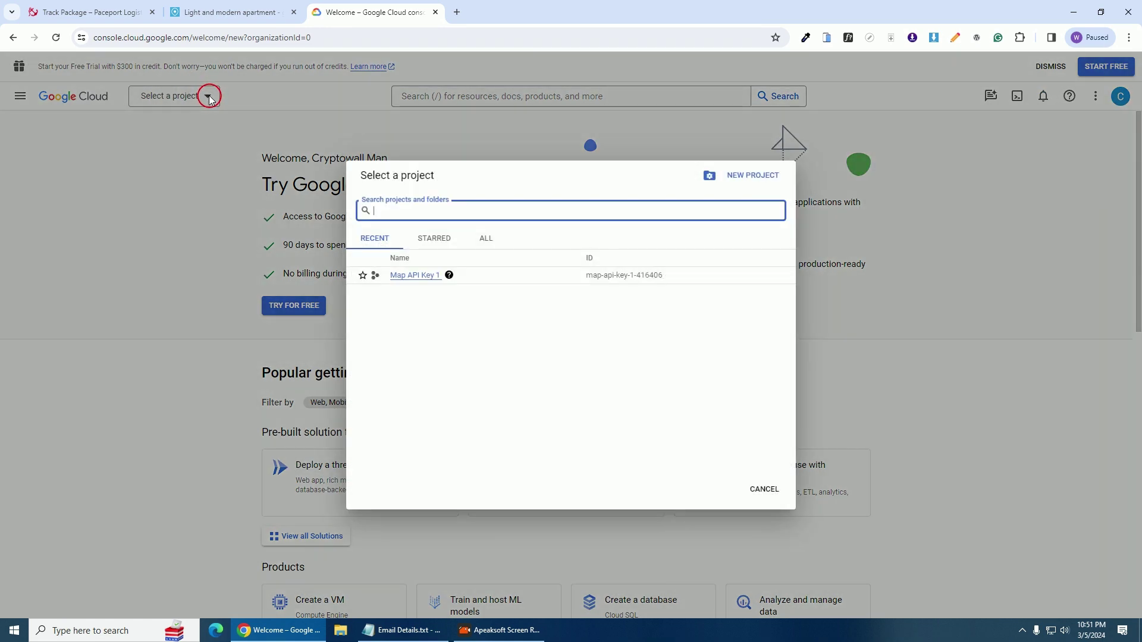
click(415, 275)
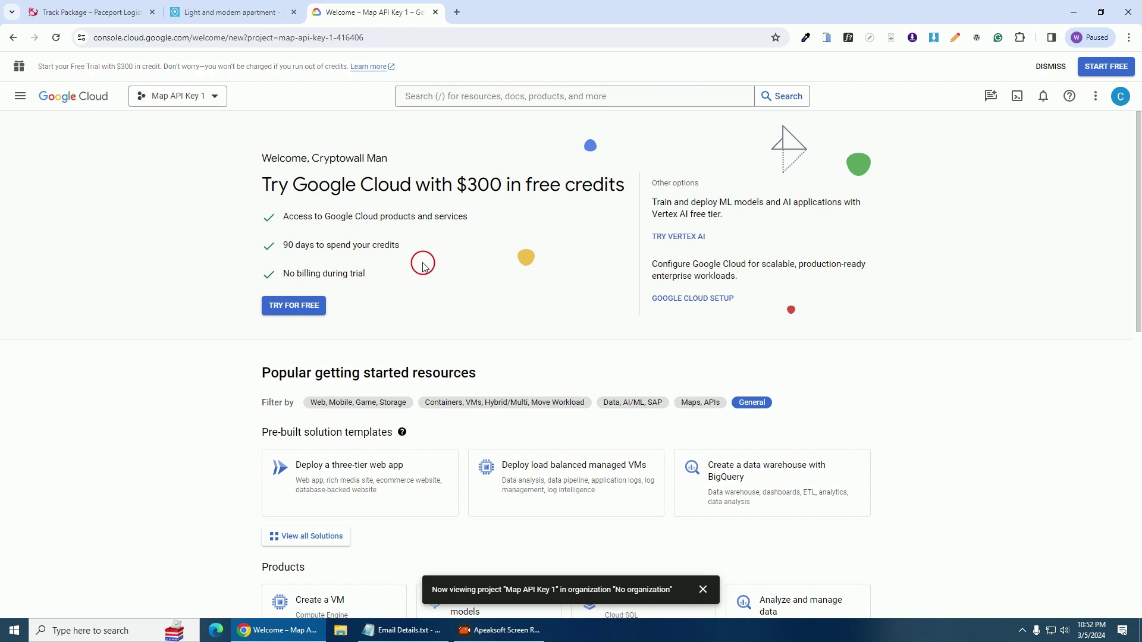
click(18, 99)
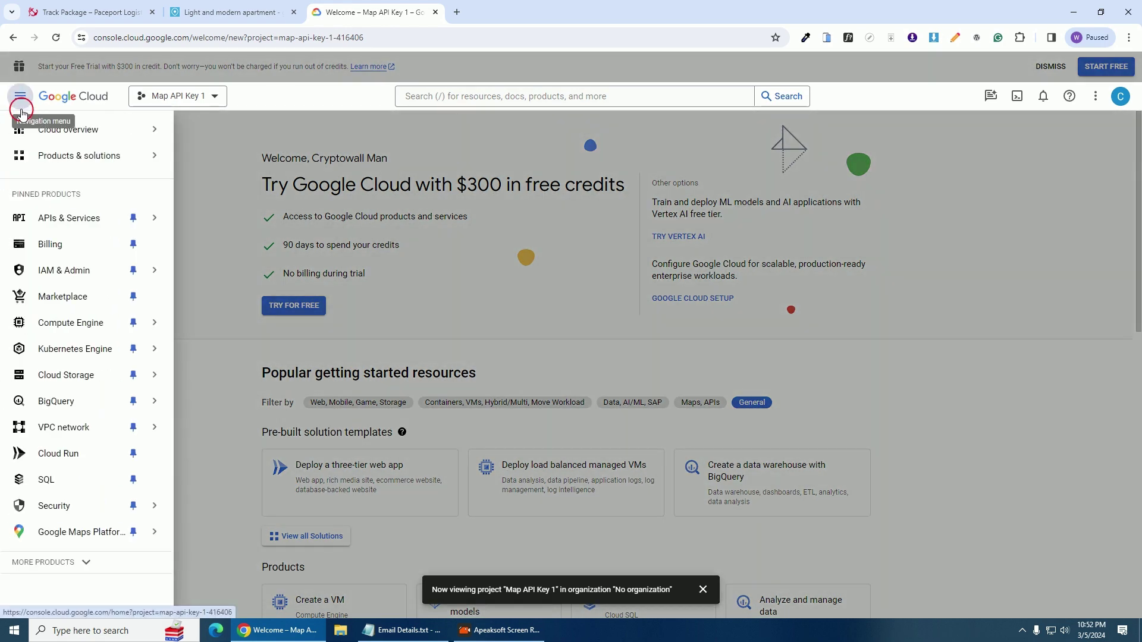
click(57, 245)
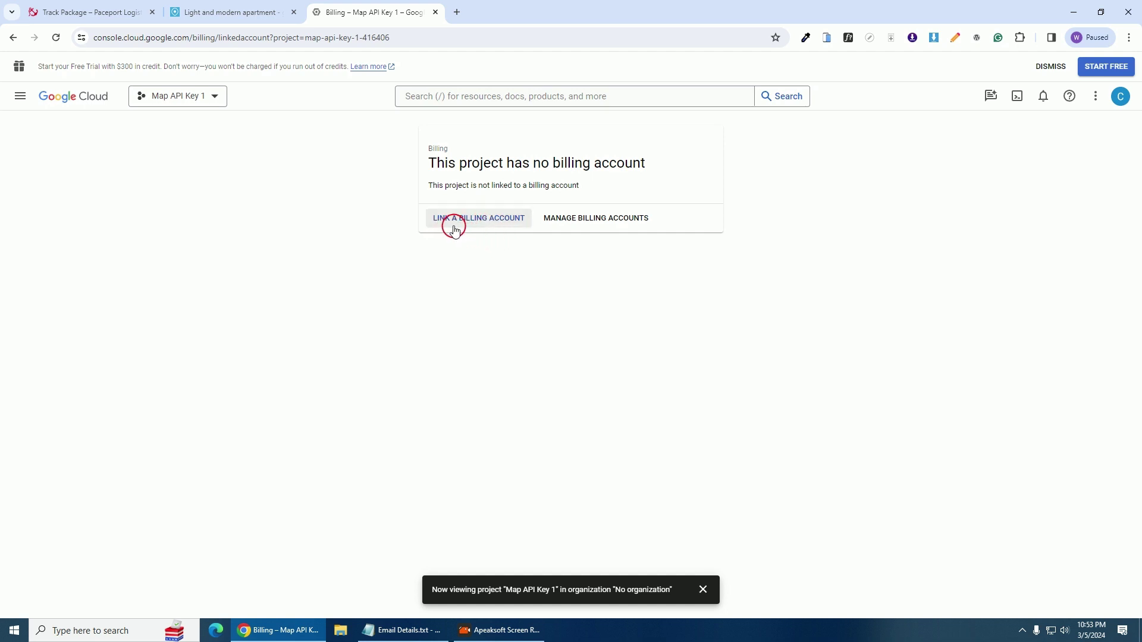
- Start creating a billing account for the project and agree to the free trial terms with Ghana as country
click(501, 221)
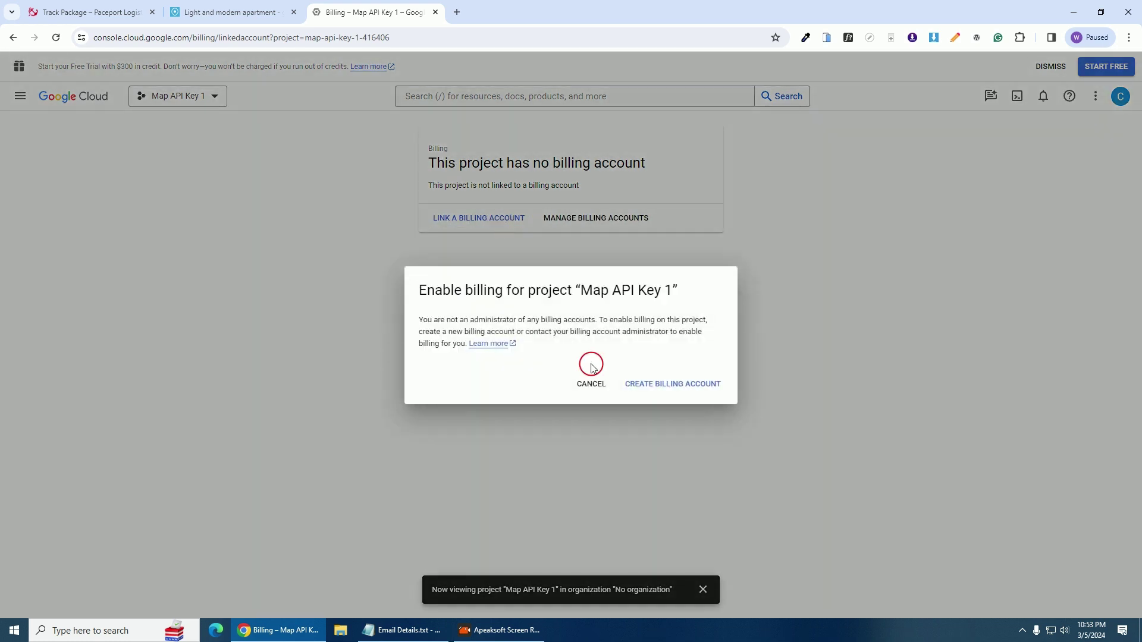
click(687, 387)
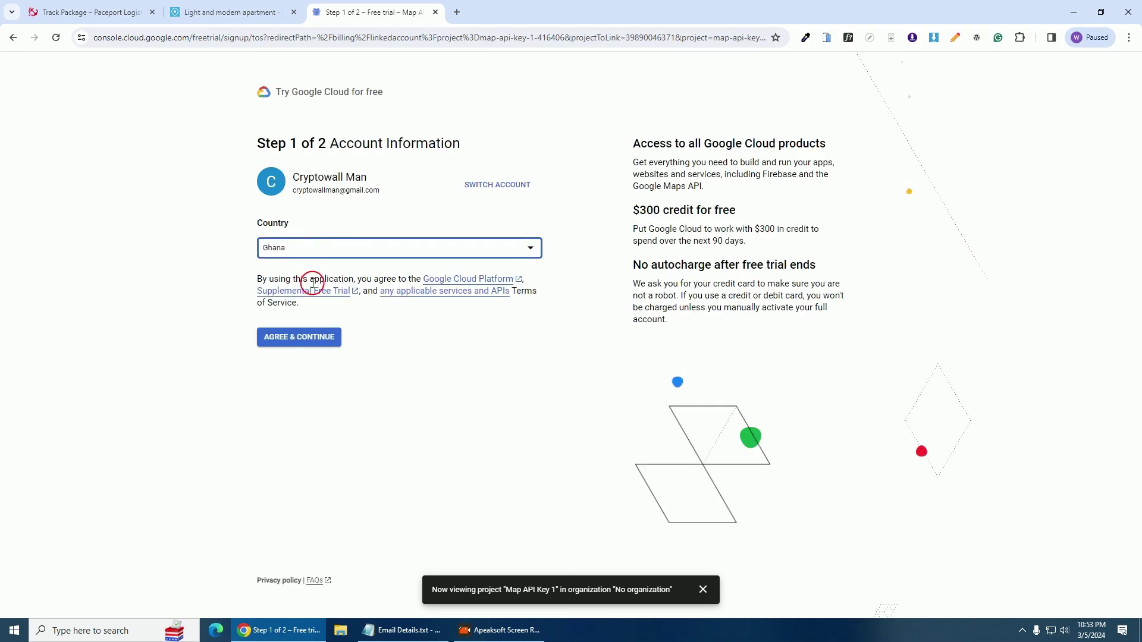
click(300, 344)
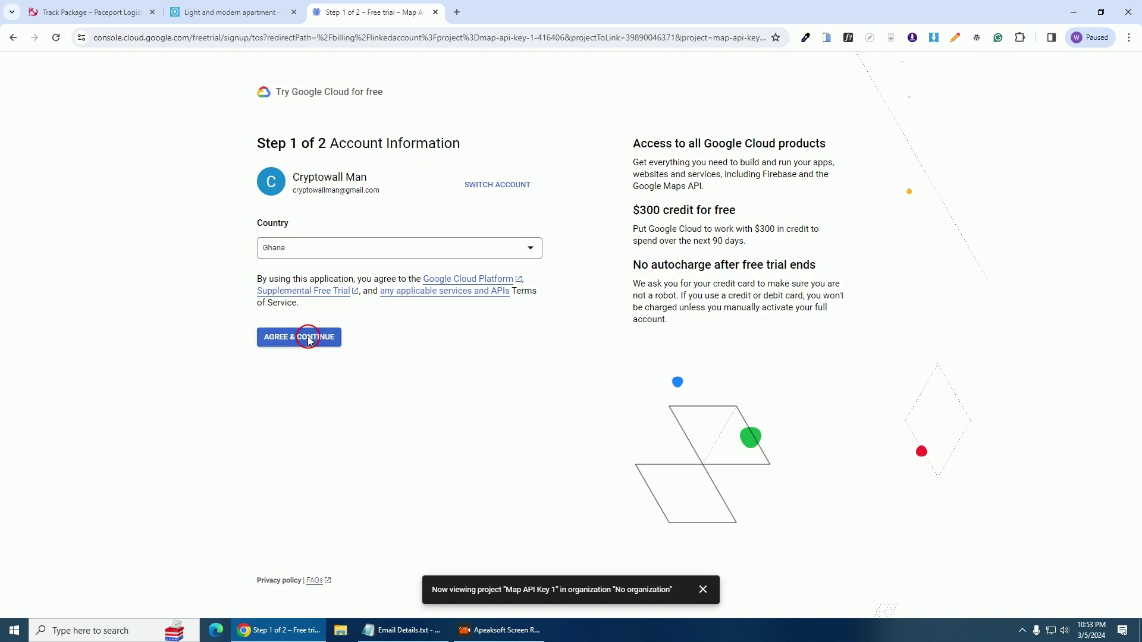
click(704, 591)
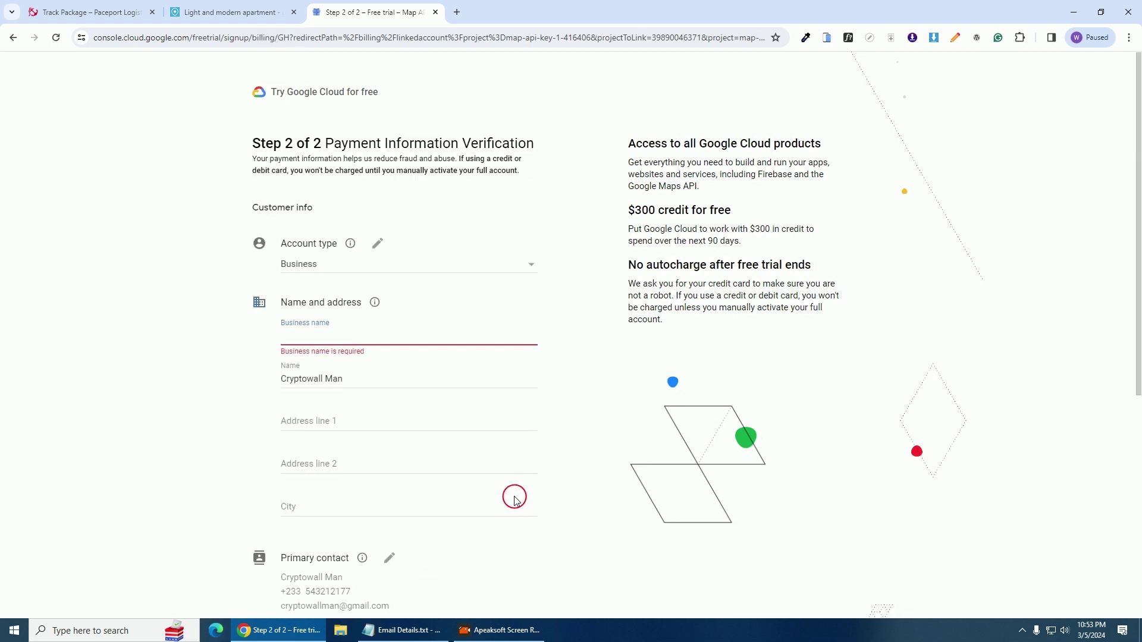
- Set the account type to Individual in the payment information form
scroll(450, 435, down, 2)
scroll(450, 435, down, 2)
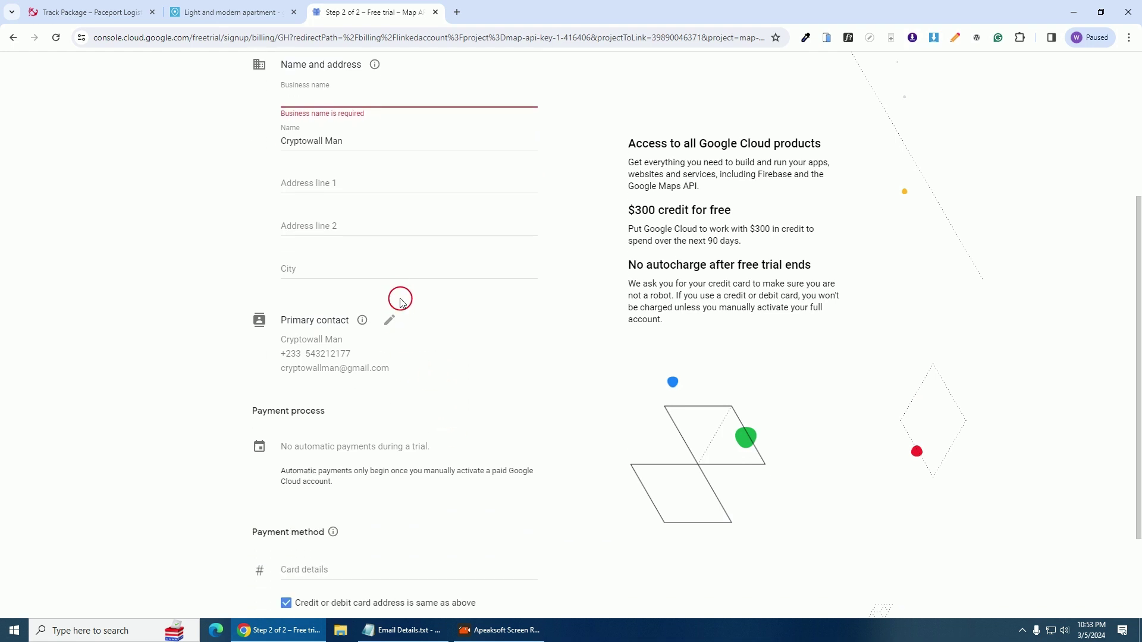
scroll(420, 198, down, 2)
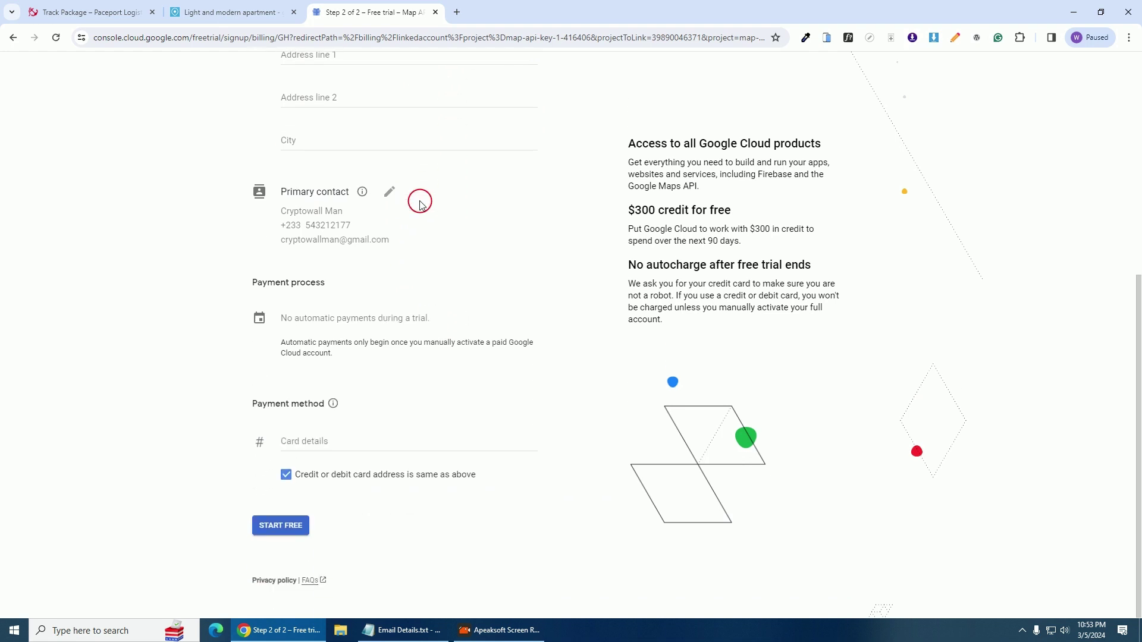
scroll(420, 205, up, 6)
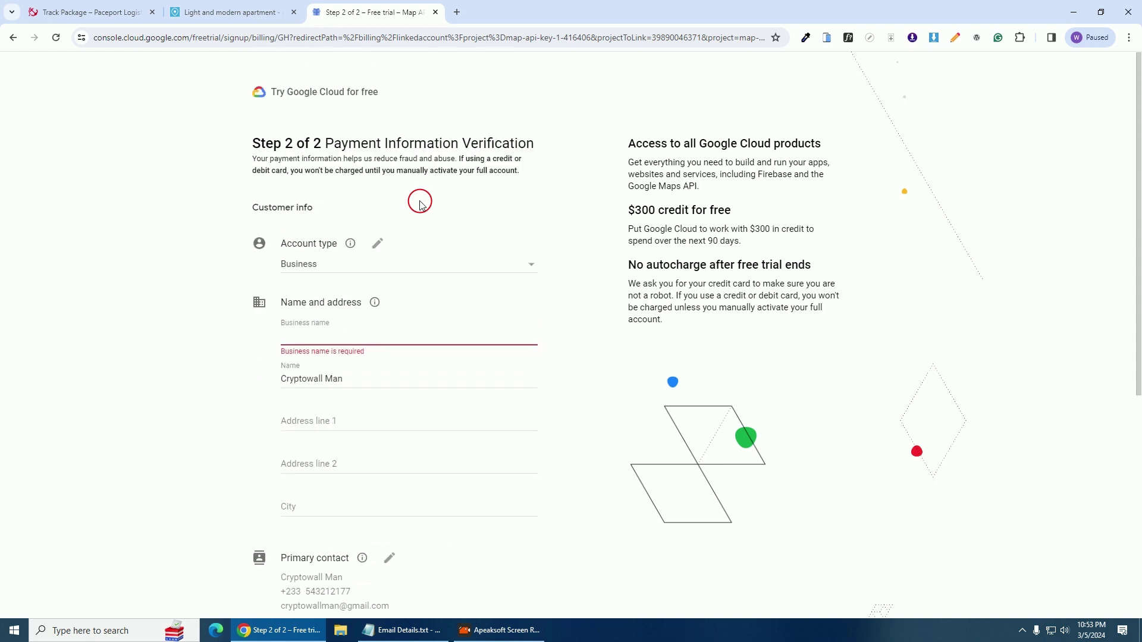
scroll(411, 235, down, 6)
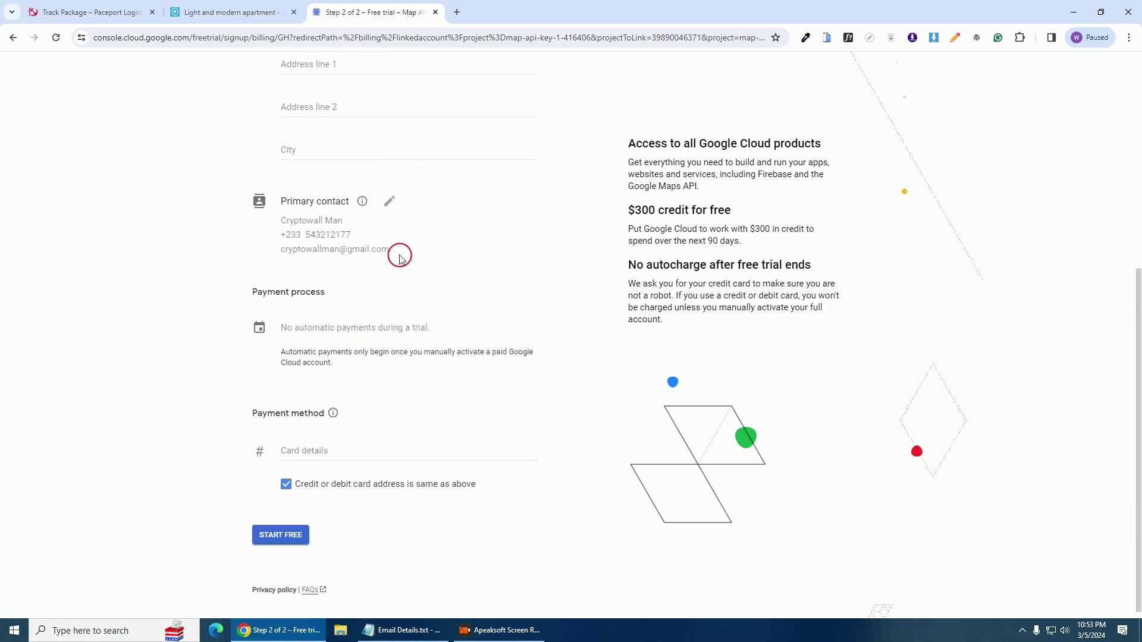
scroll(393, 238, up, 5)
click(372, 204)
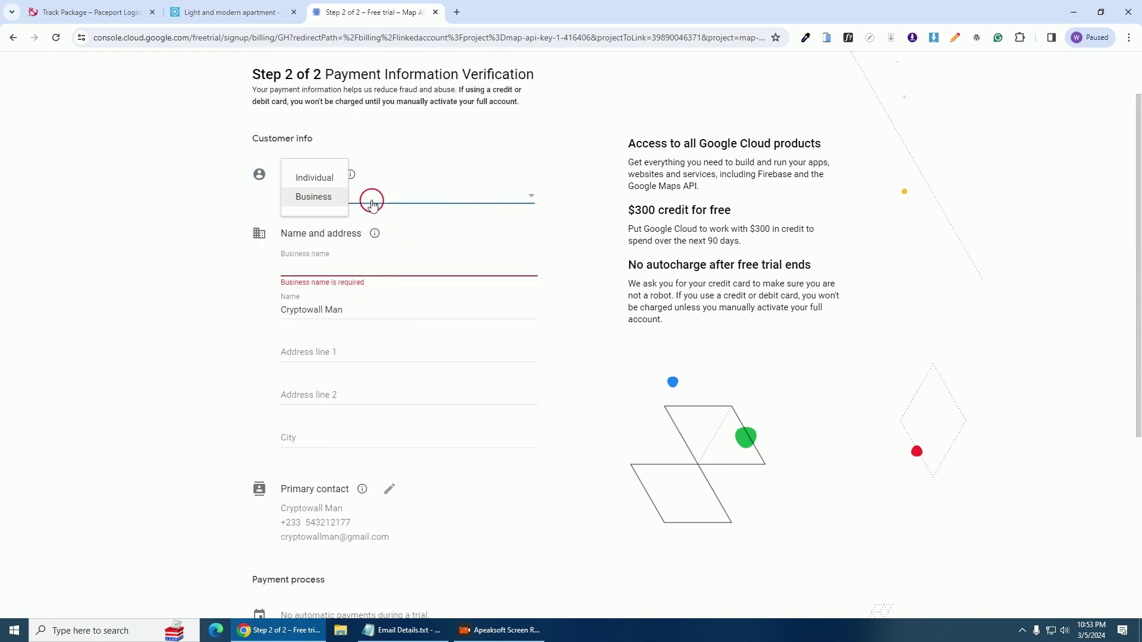
click(314, 178)
- Fill in the customer's street address in Address line 1 and the customer's city
click(346, 311)
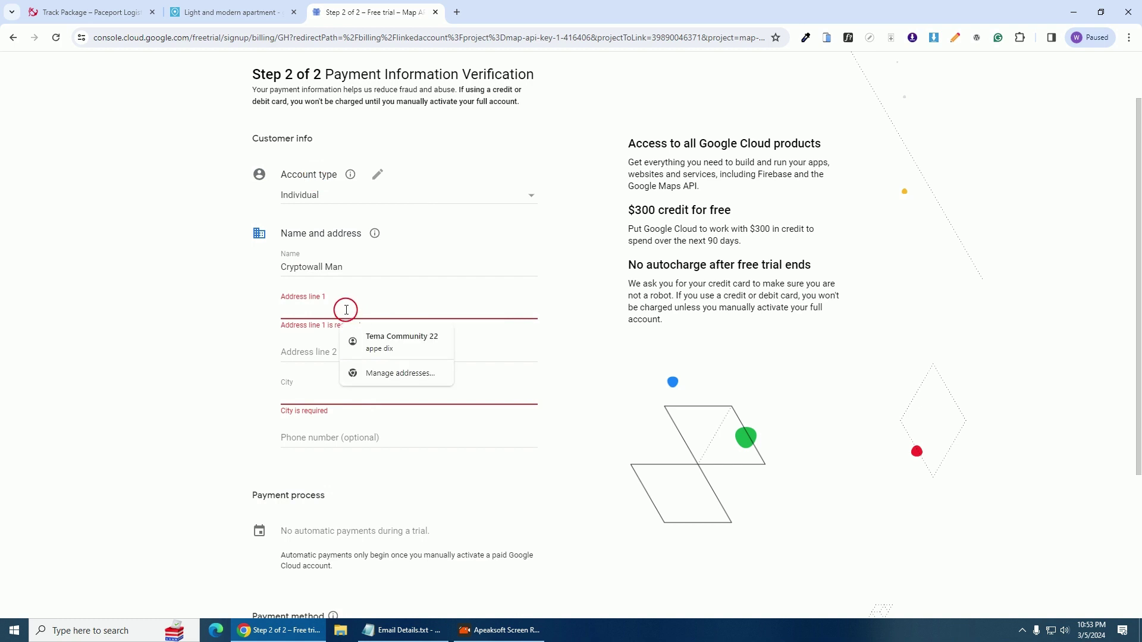
text(Akim Oda, Aduasa)
click(333, 397)
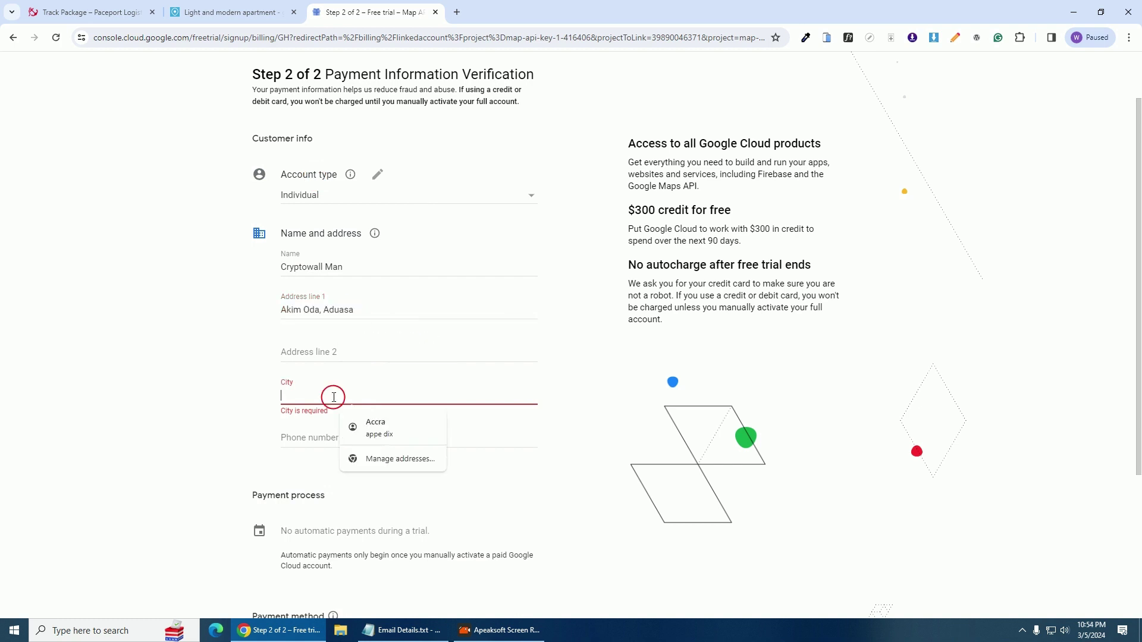
text(Akim Oda)
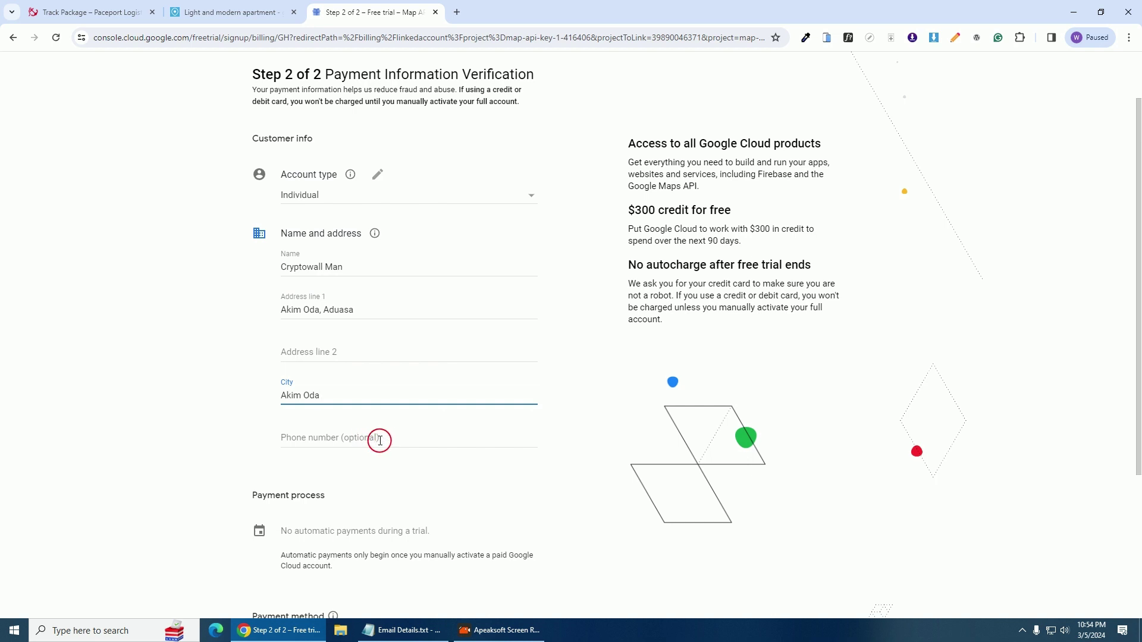
- Enter the card details and the cardholder's name, declining to save the address in the browser, and start the free trial
scroll(374, 439, down, 2)
scroll(374, 439, down, 3)
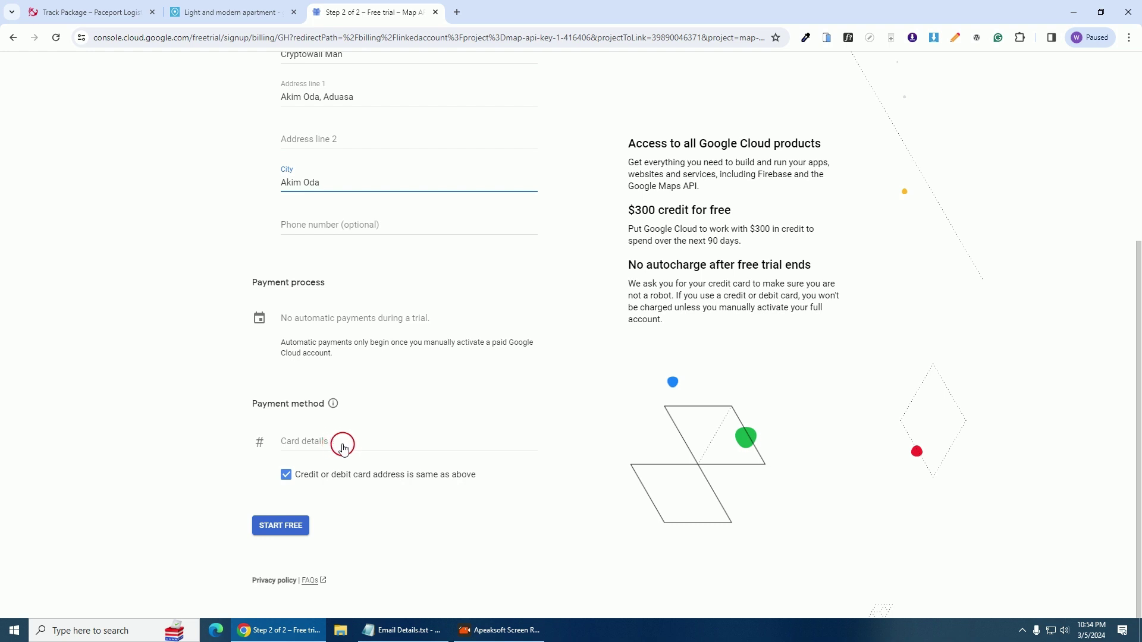
click(340, 447)
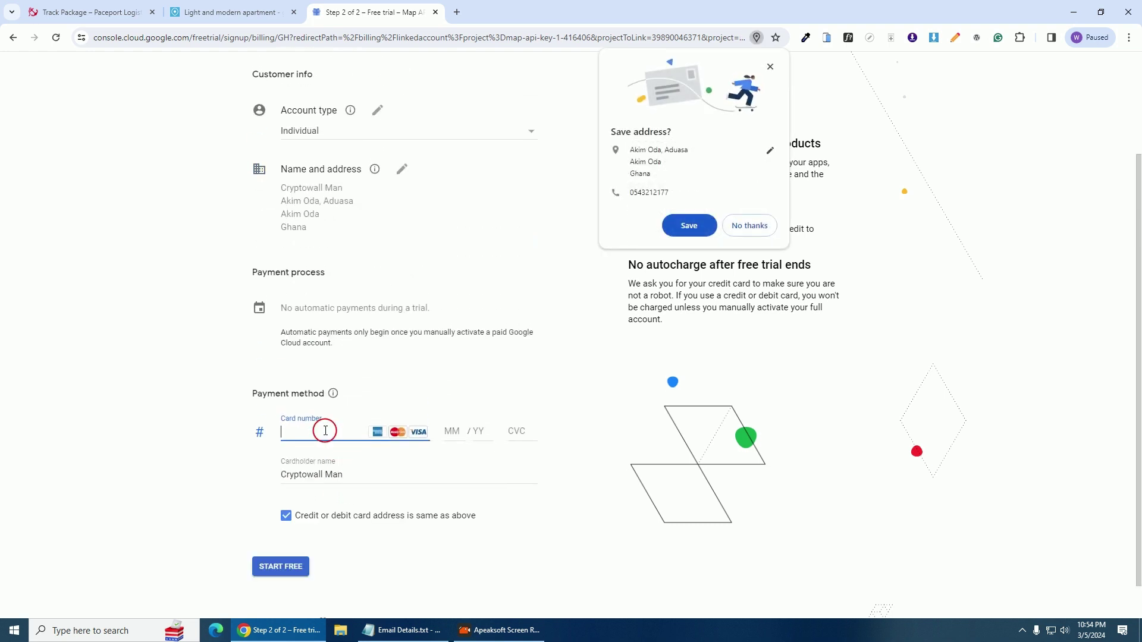
click(754, 230)
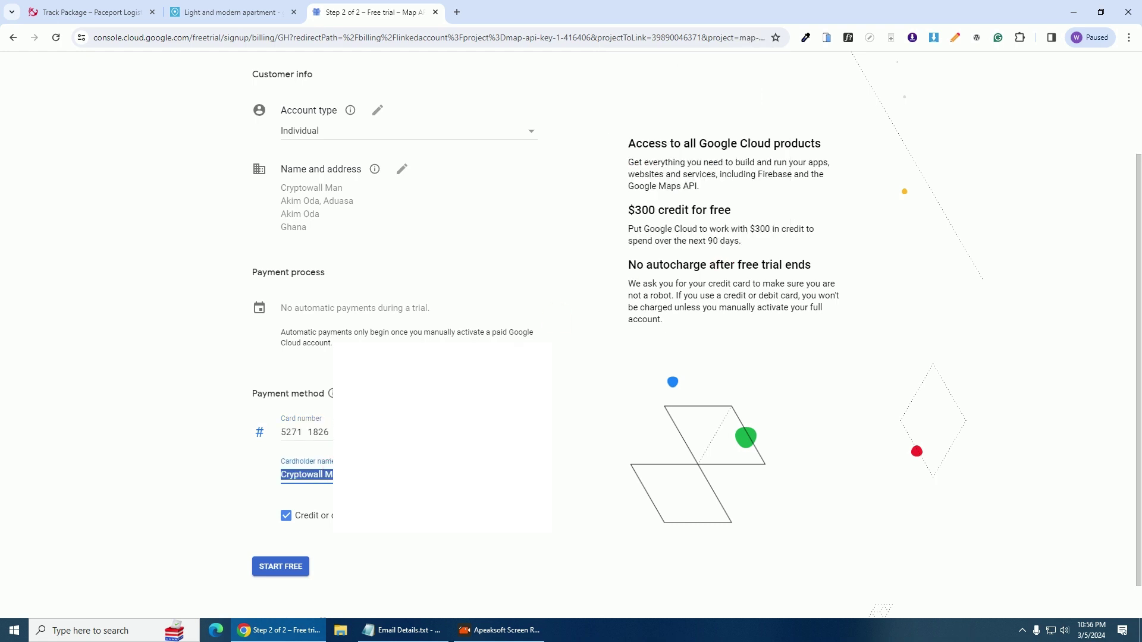
key(ctrl+v)
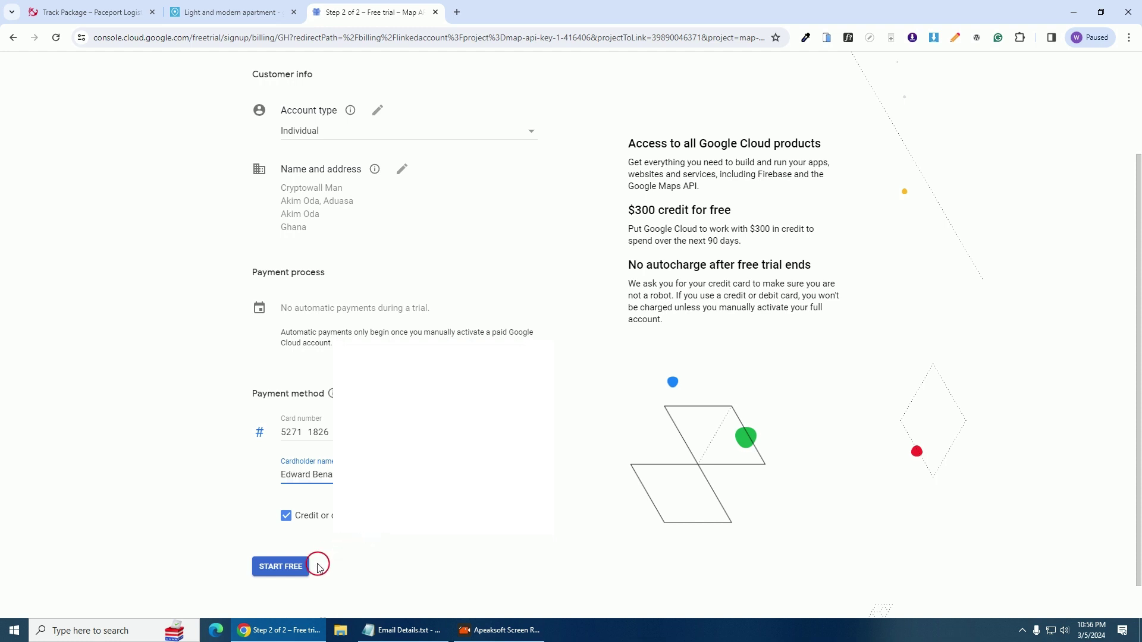
click(286, 568)
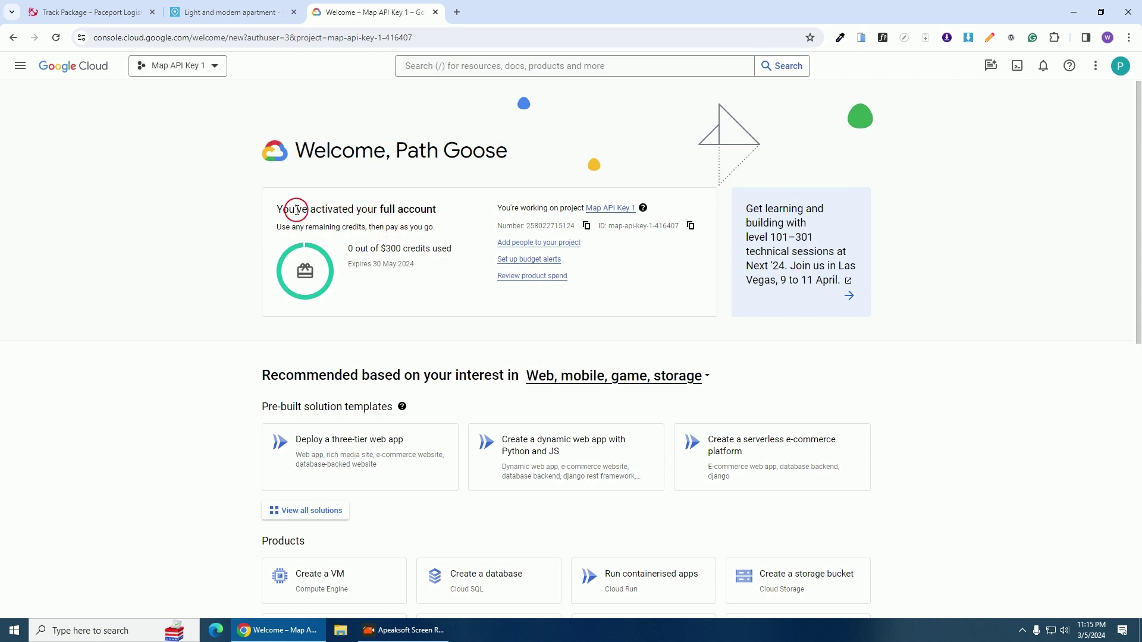
drag(279, 204, 447, 219)
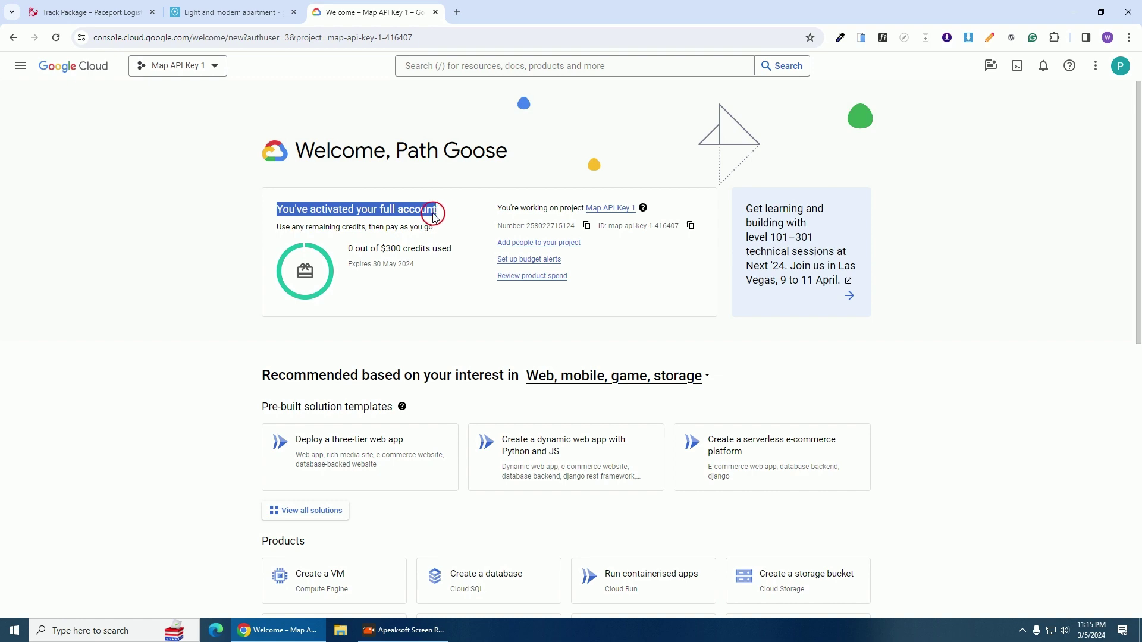
scroll(435, 324, down, 3)
scroll(434, 324, up, 3)
drag(494, 208, 583, 225)
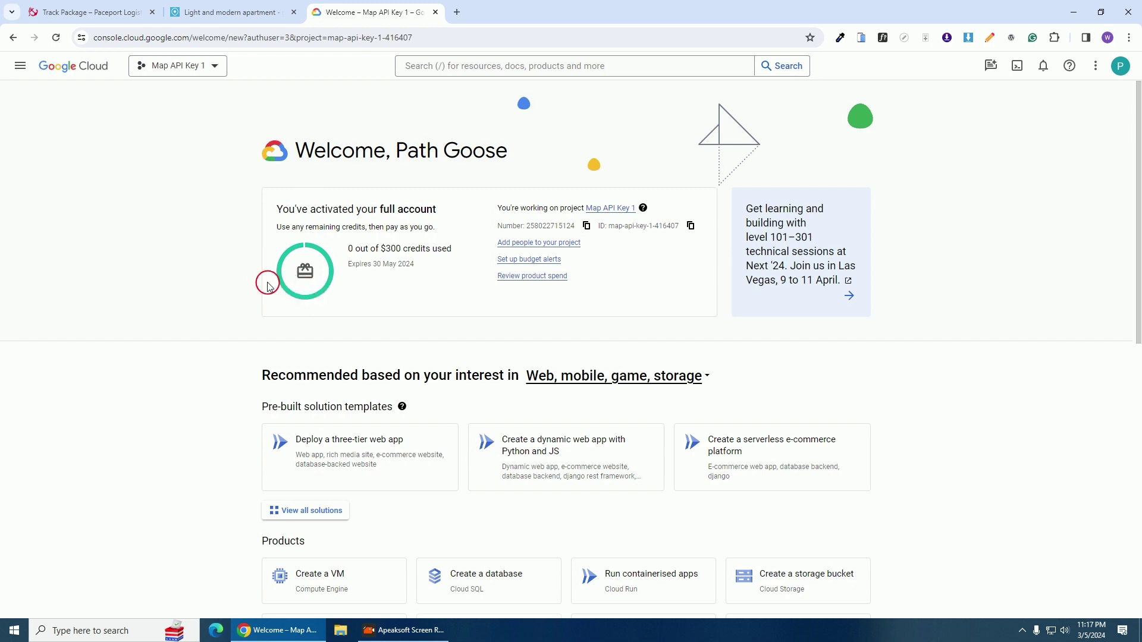
- Open the API Library under APIs and services and filter it to the Maps category
click(23, 68)
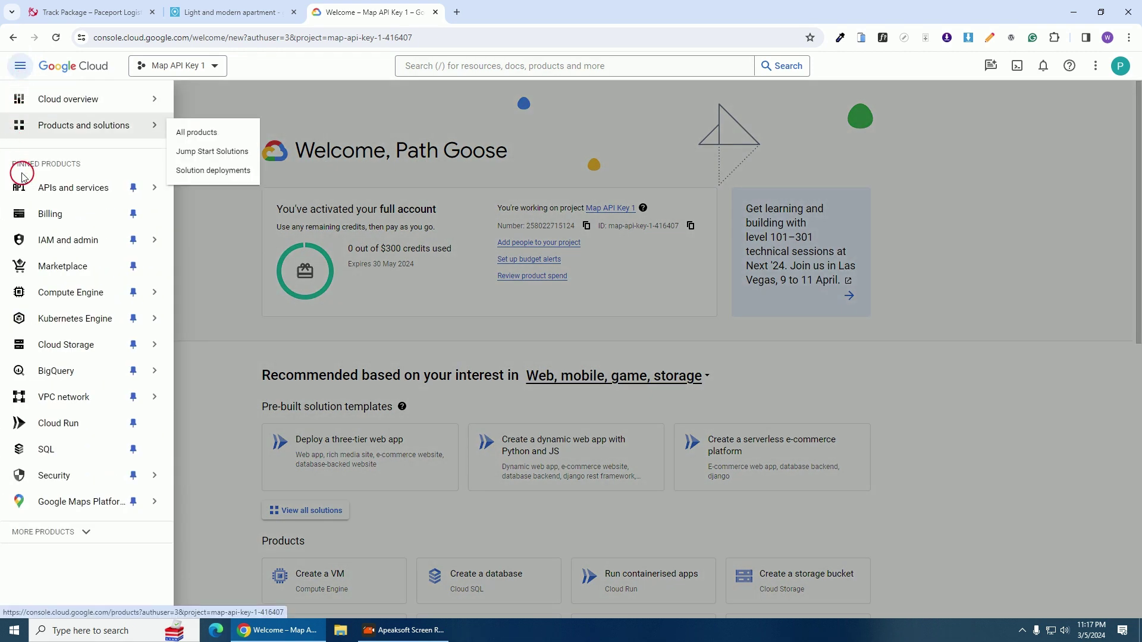
mouse_move(45, 187)
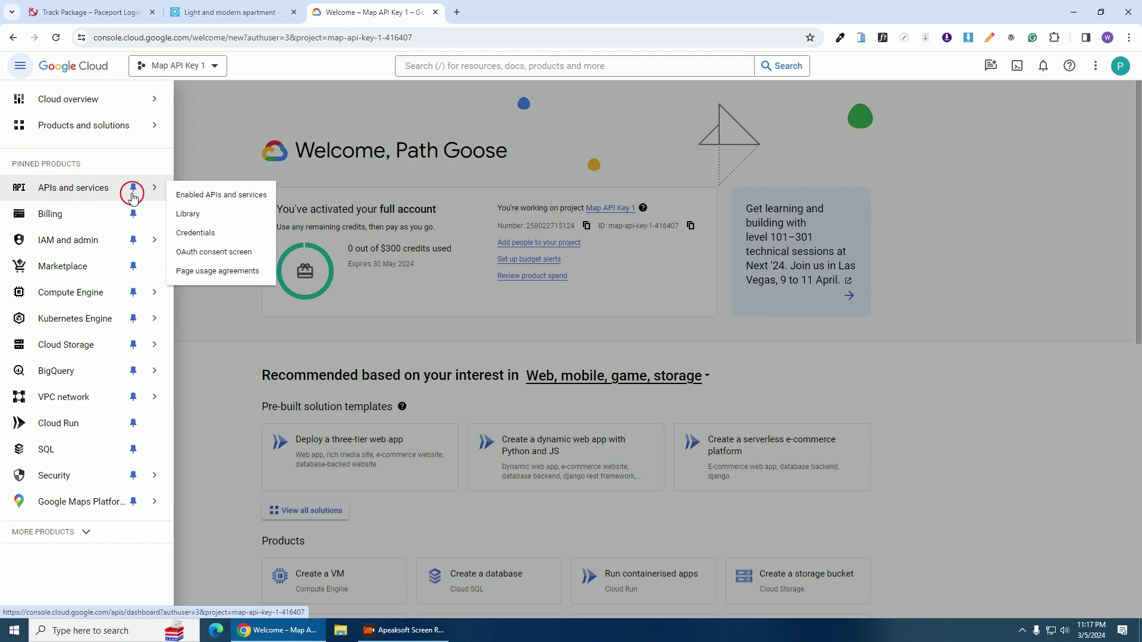
click(188, 216)
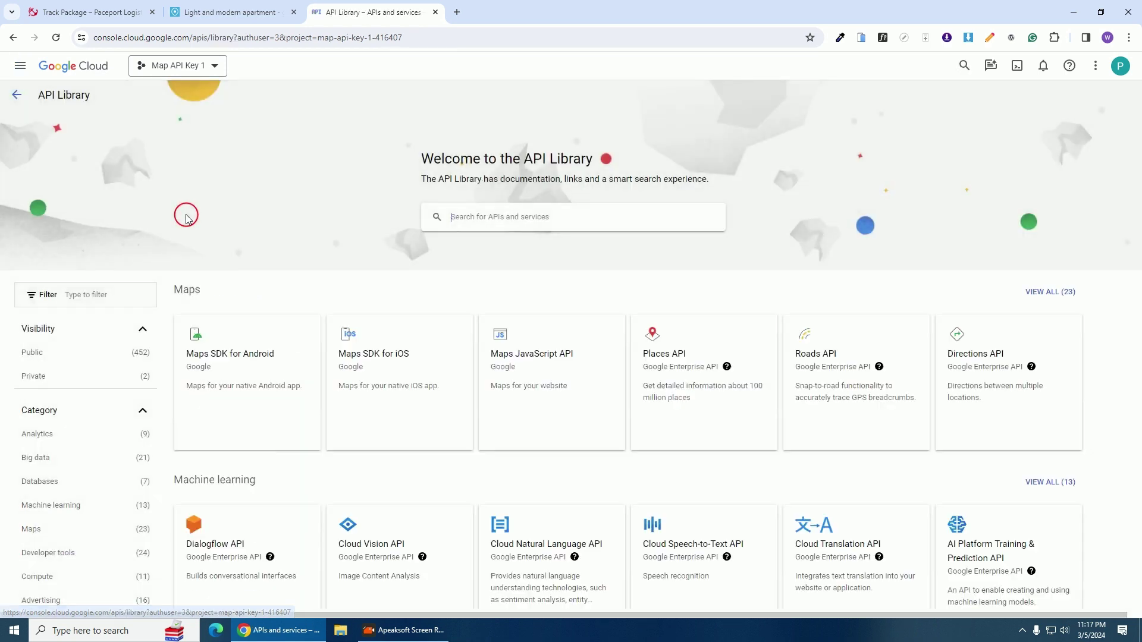
scroll(197, 246, down, 3)
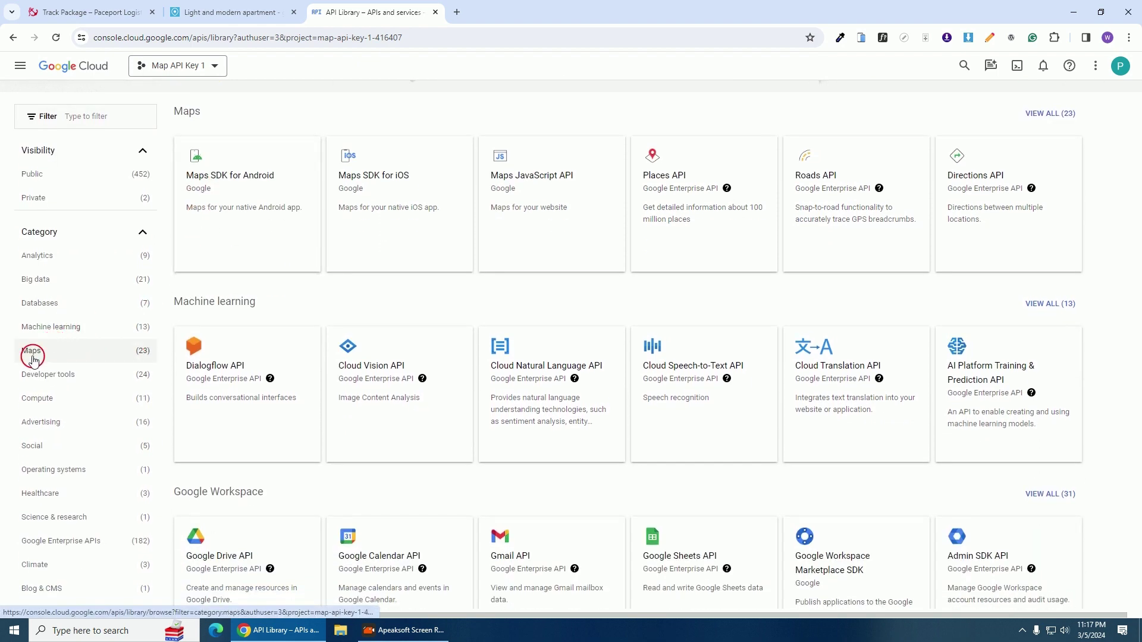
click(32, 353)
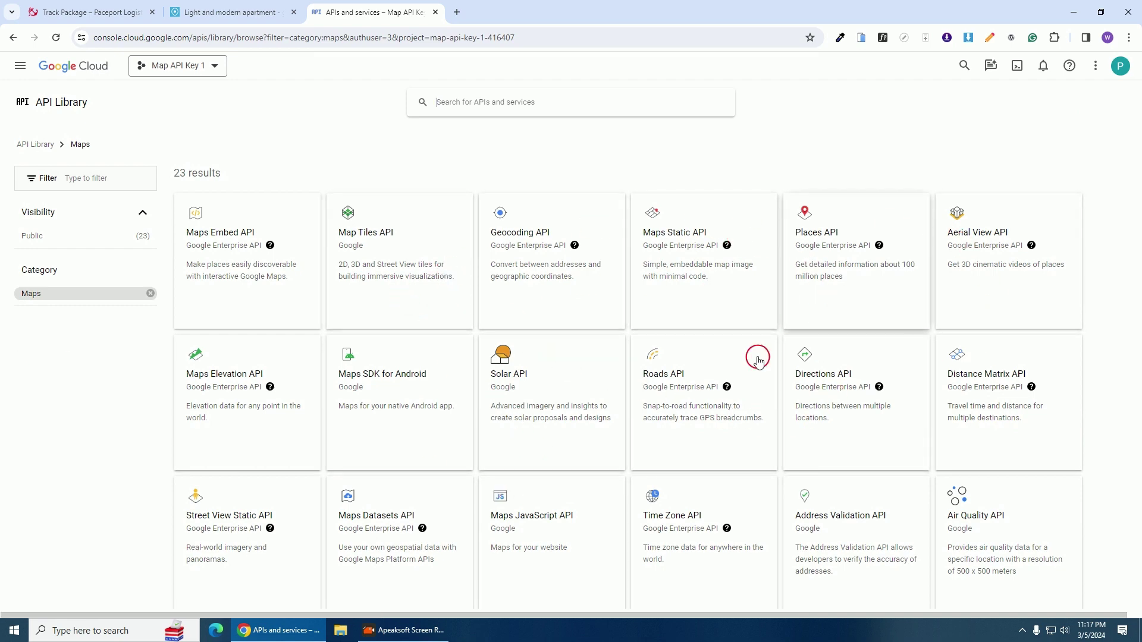
- Open the Geocoding API and Places API pages from the Maps results, each in its own new browser tab
scroll(632, 338, down, 3)
scroll(633, 339, up, 3)
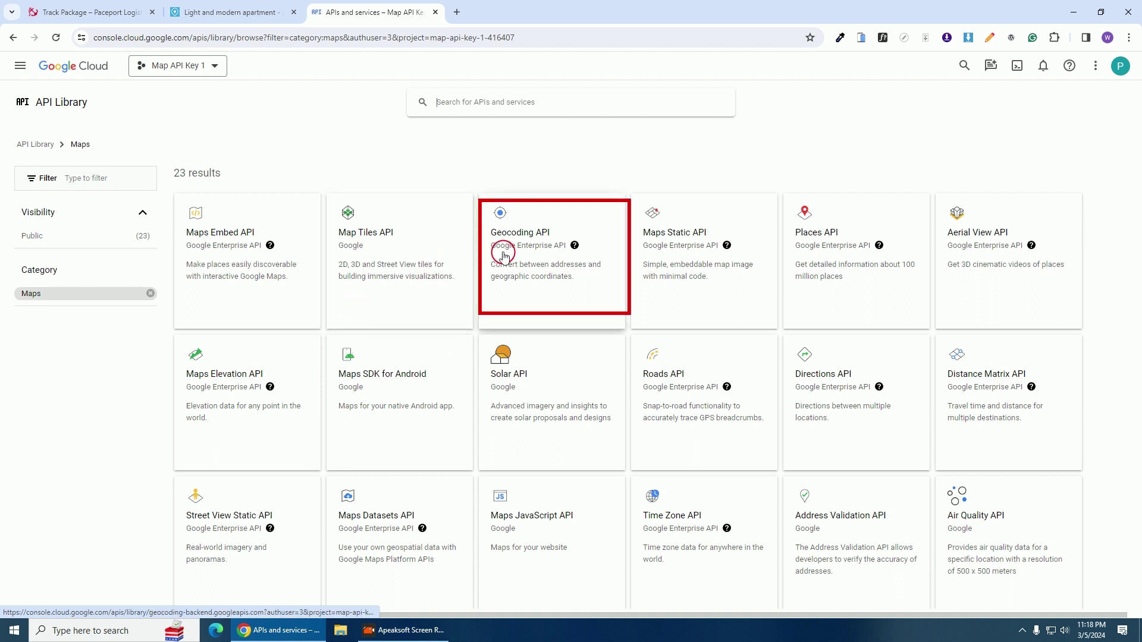
right_click(519, 239)
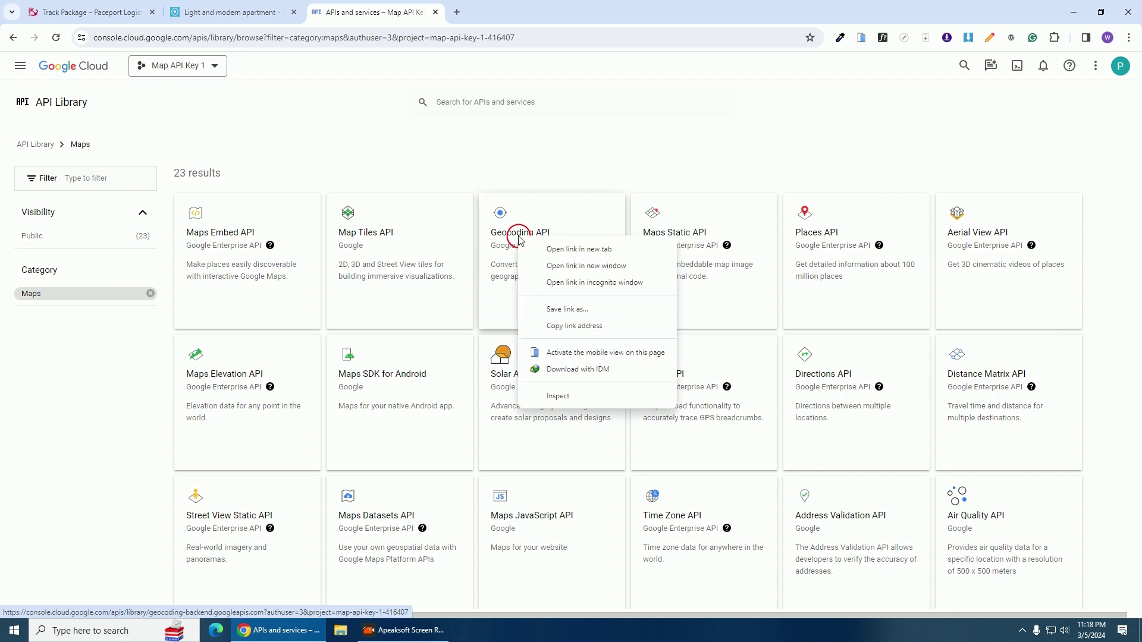
click(576, 250)
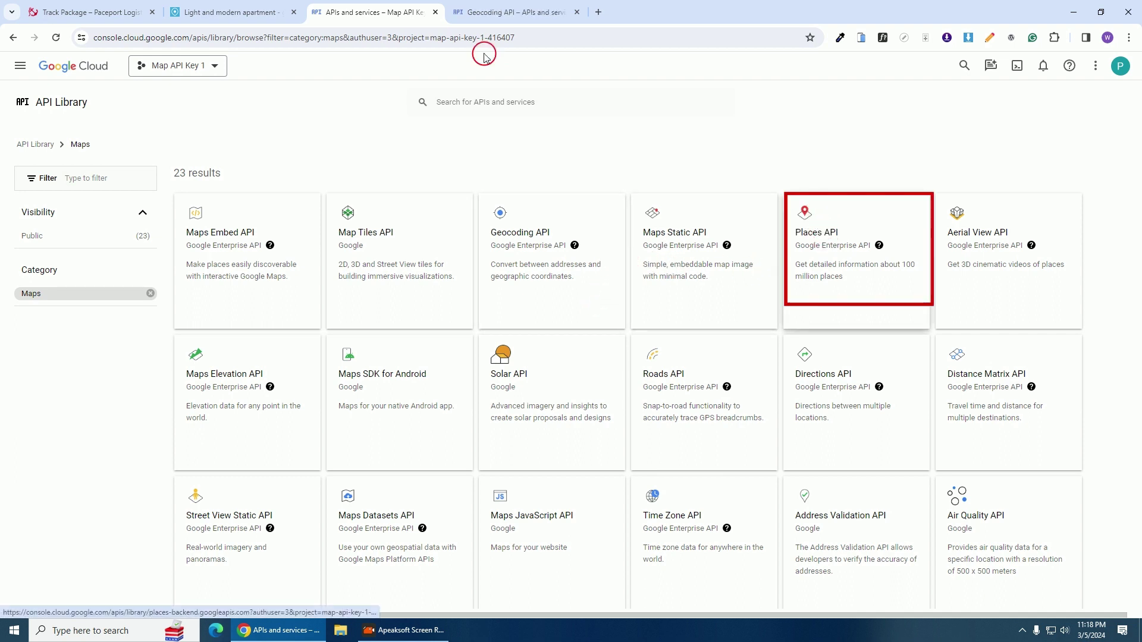
right_click(833, 238)
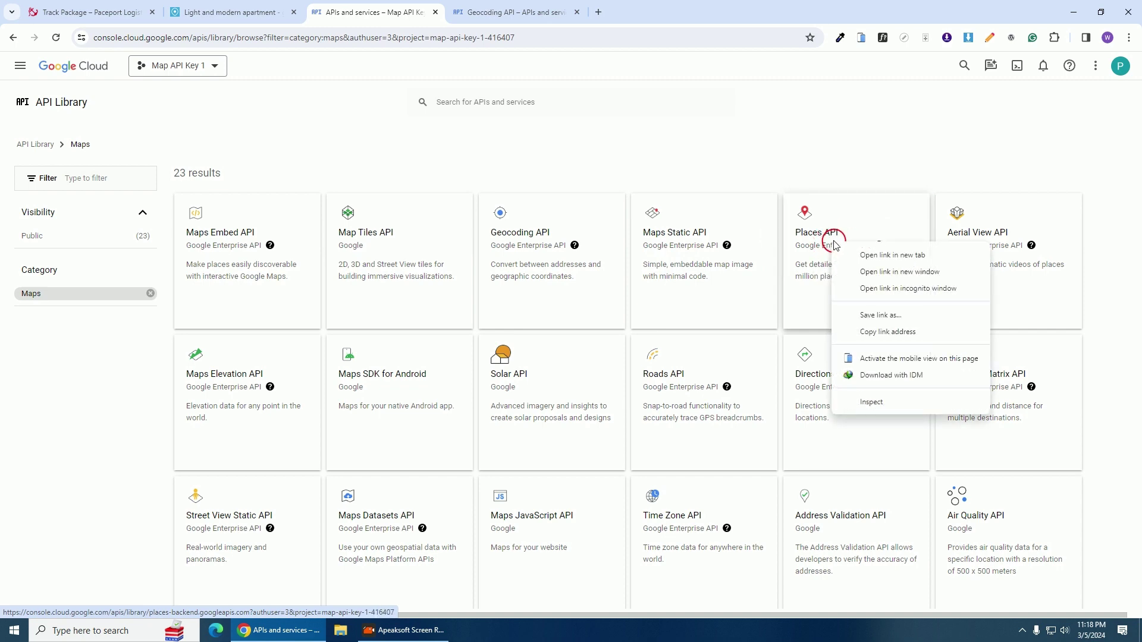
click(869, 255)
- Open the Places API (New) and Directions API pages from the Maps results, each in its own new browser tab
scroll(859, 238, down, 1)
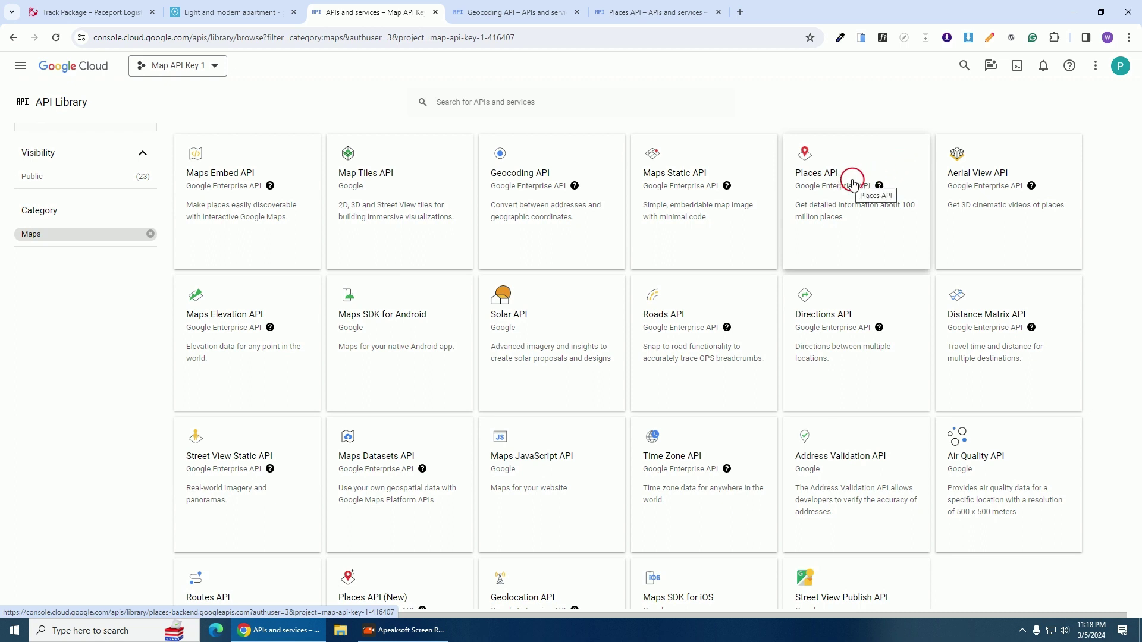
scroll(630, 362, down, 2)
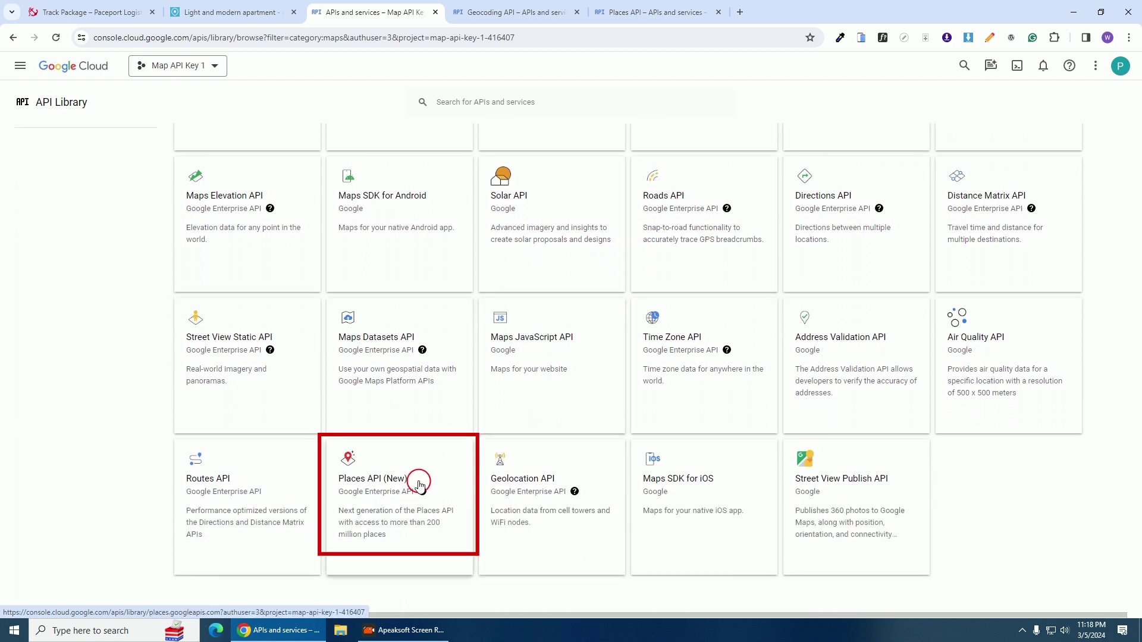
right_click(366, 483)
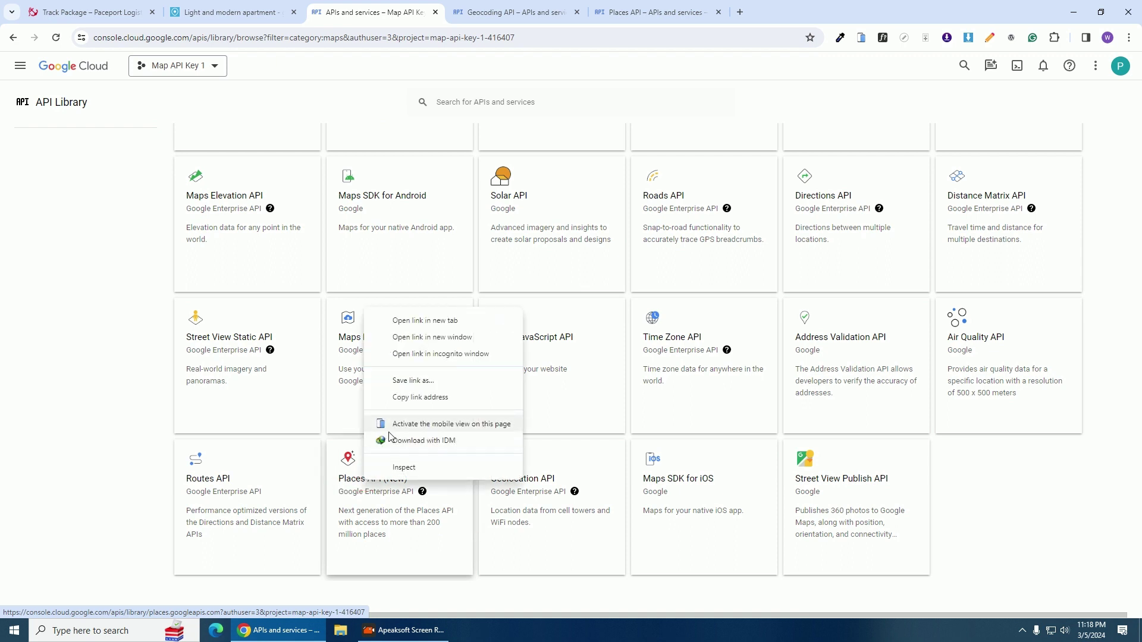
click(402, 321)
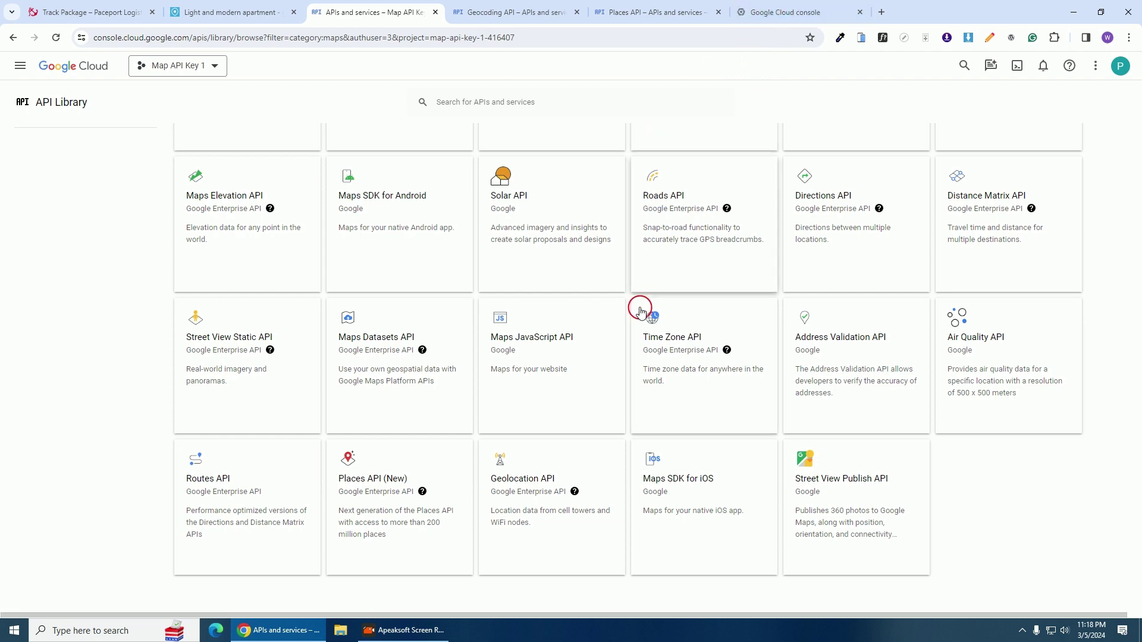
scroll(773, 315, up, 2)
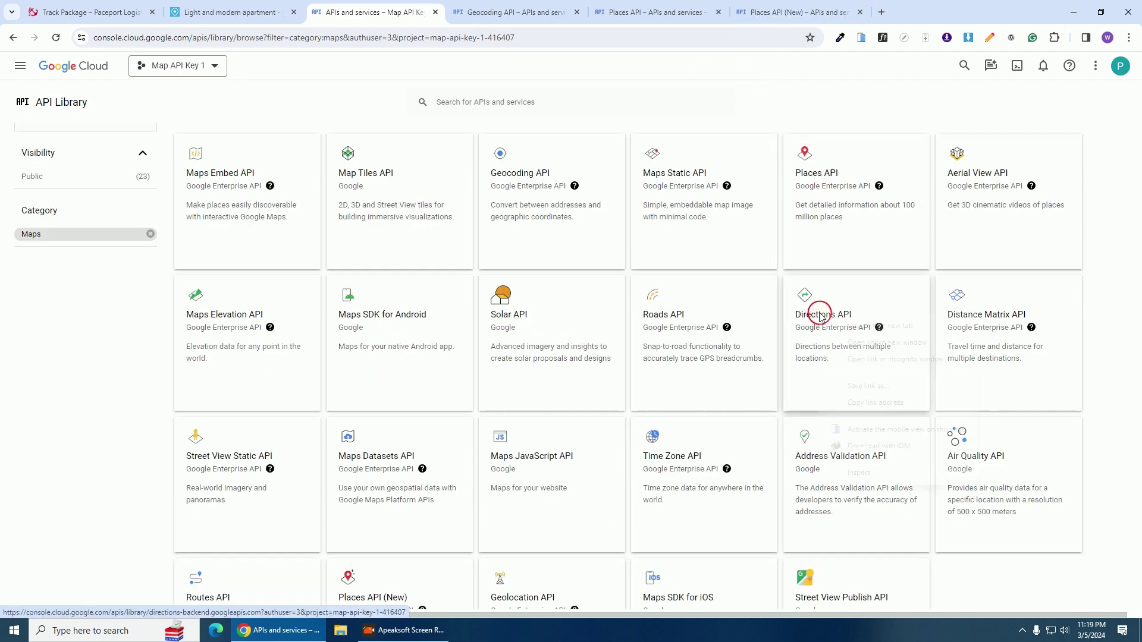
right_click(820, 318)
click(871, 327)
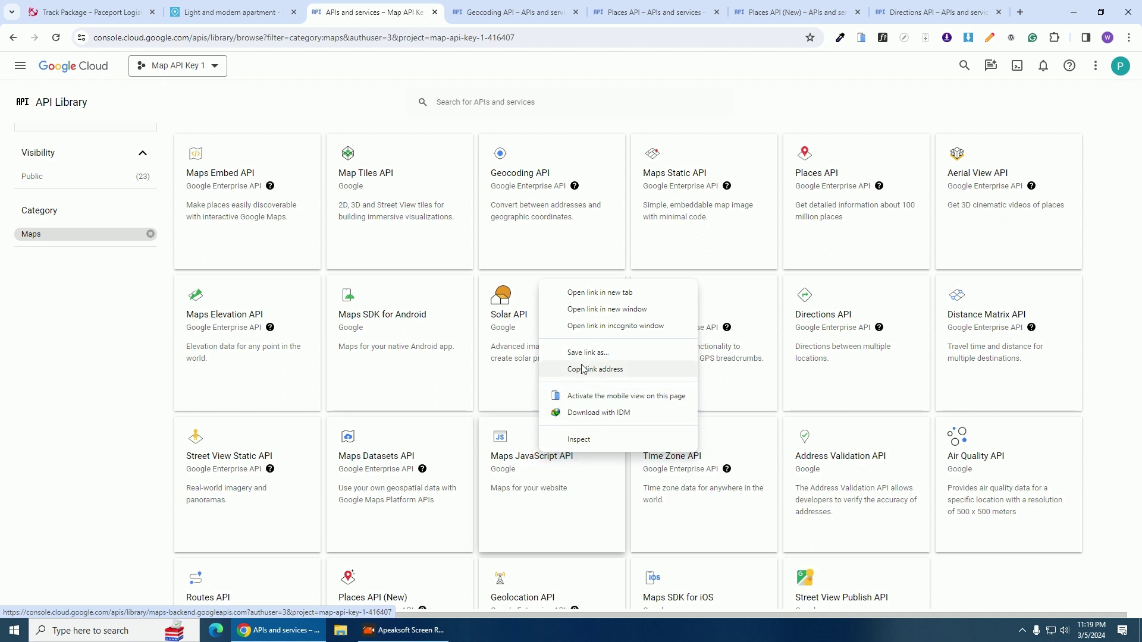
- Open the Maps JavaScript API and Geolocation API pages from the Maps results in separate new browser tabs
click(594, 292)
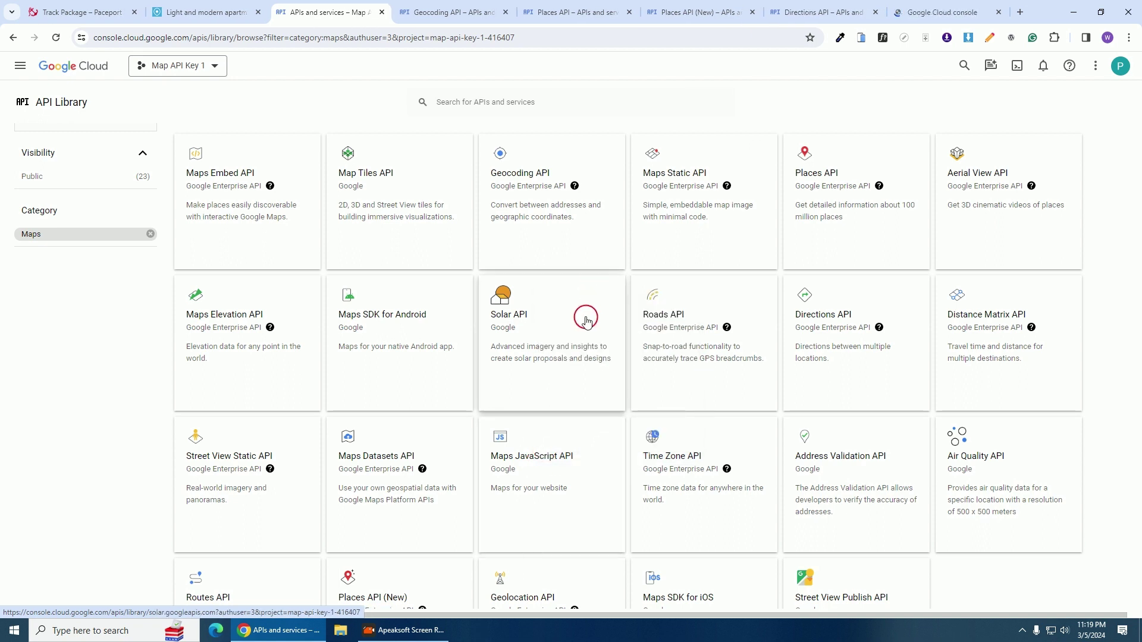
scroll(649, 439, down, 2)
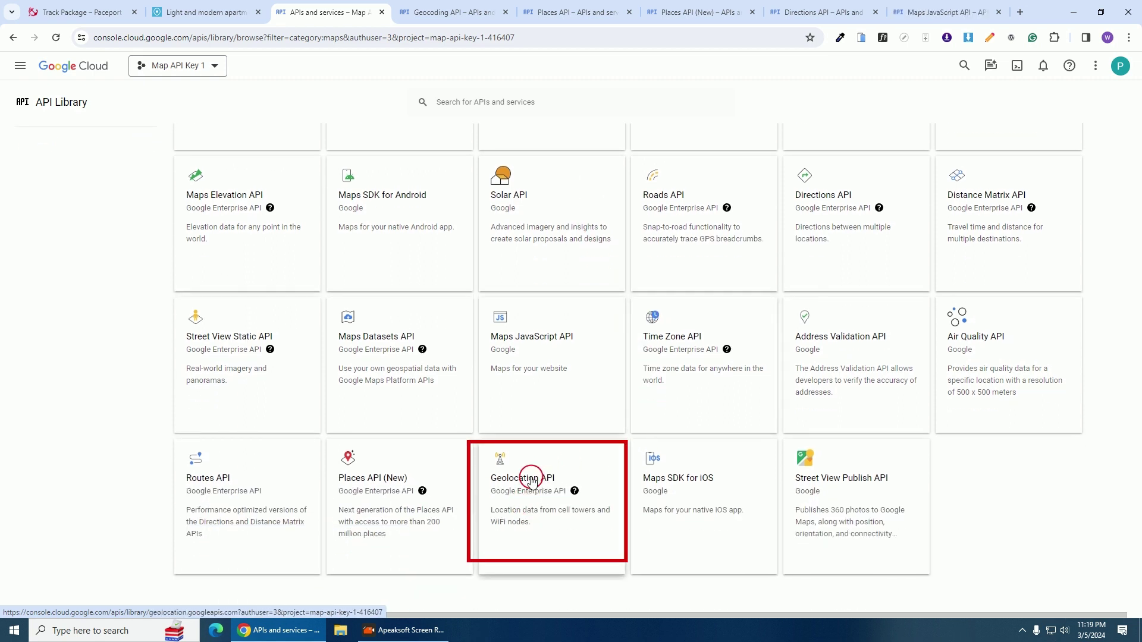
right_click(531, 480)
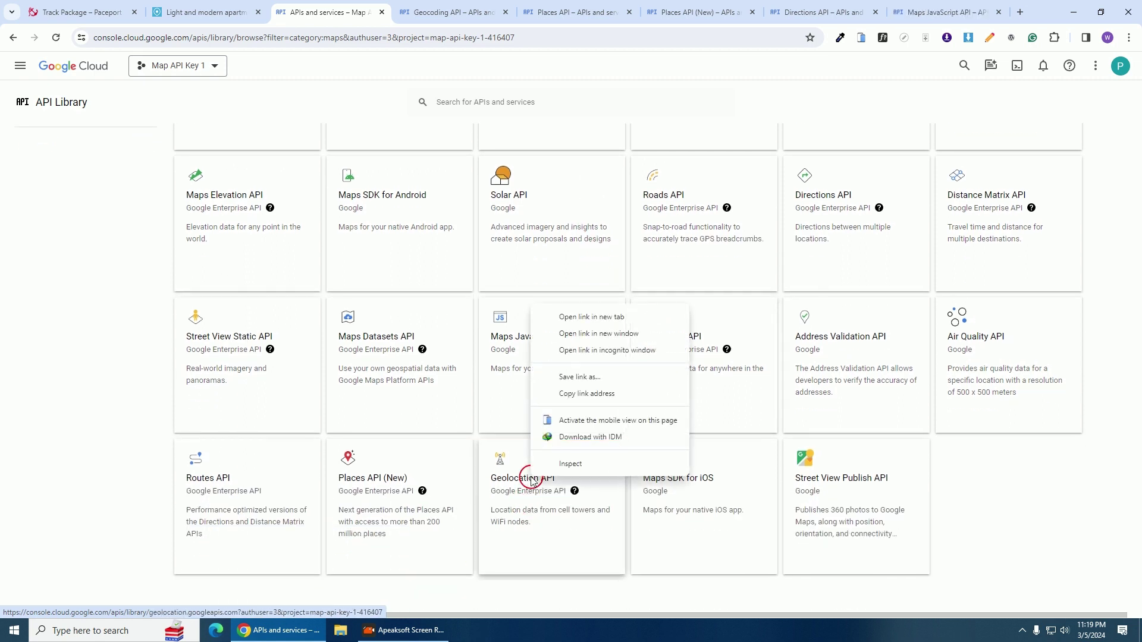
click(573, 318)
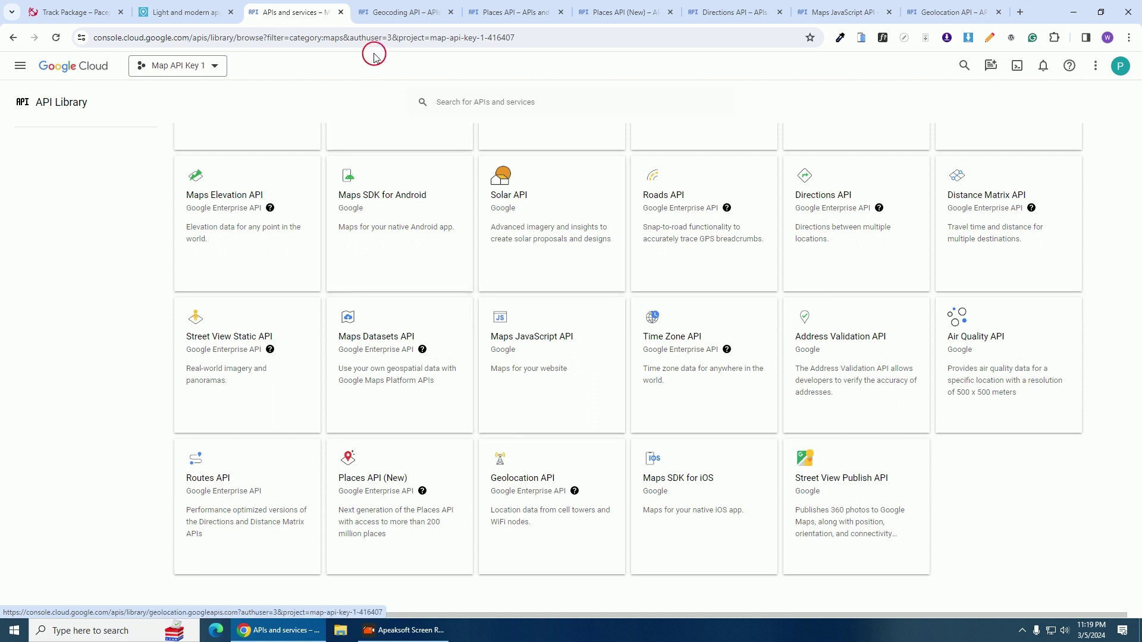
- Review the opened product pages from Geocoding API through Geolocation API, comparing Places API with Places API (New)
click(388, 17)
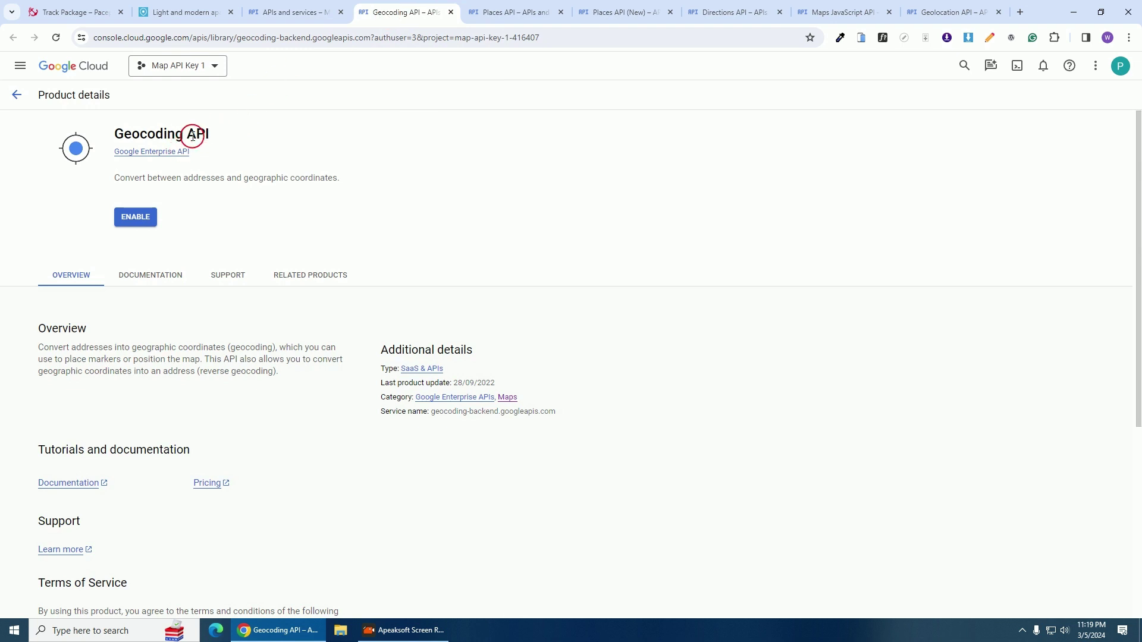
click(519, 13)
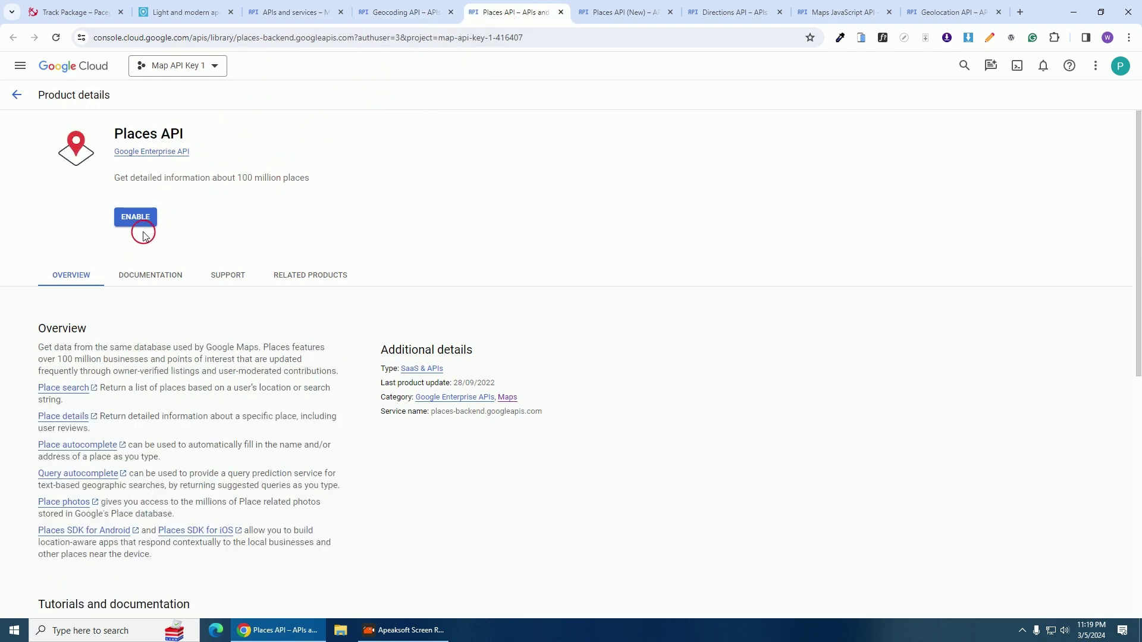
click(589, 13)
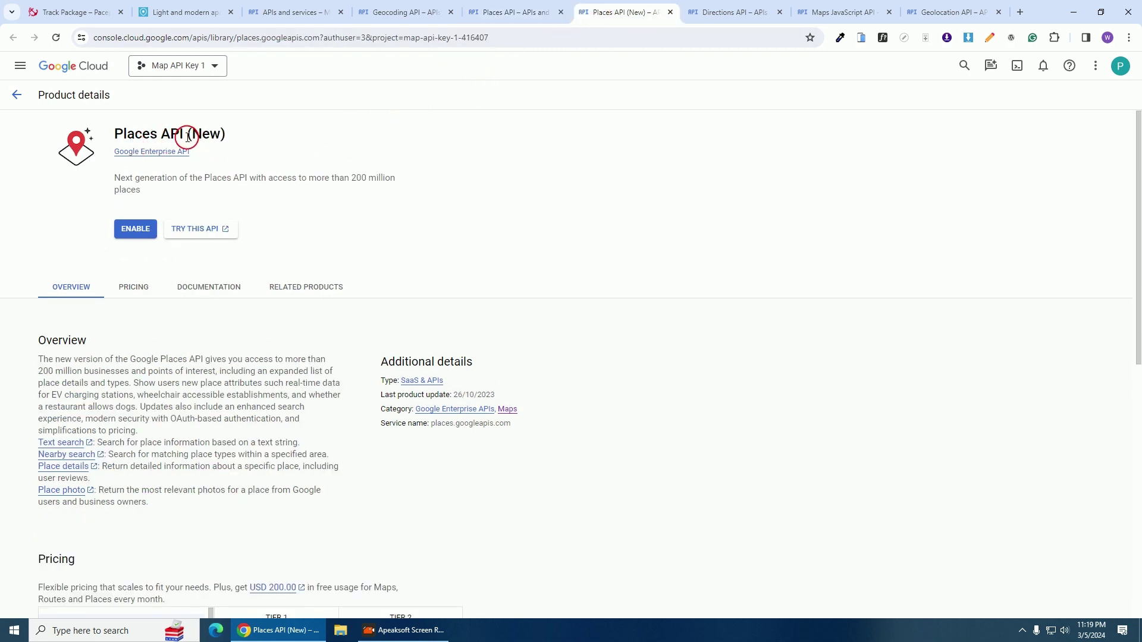
drag(199, 138, 235, 138)
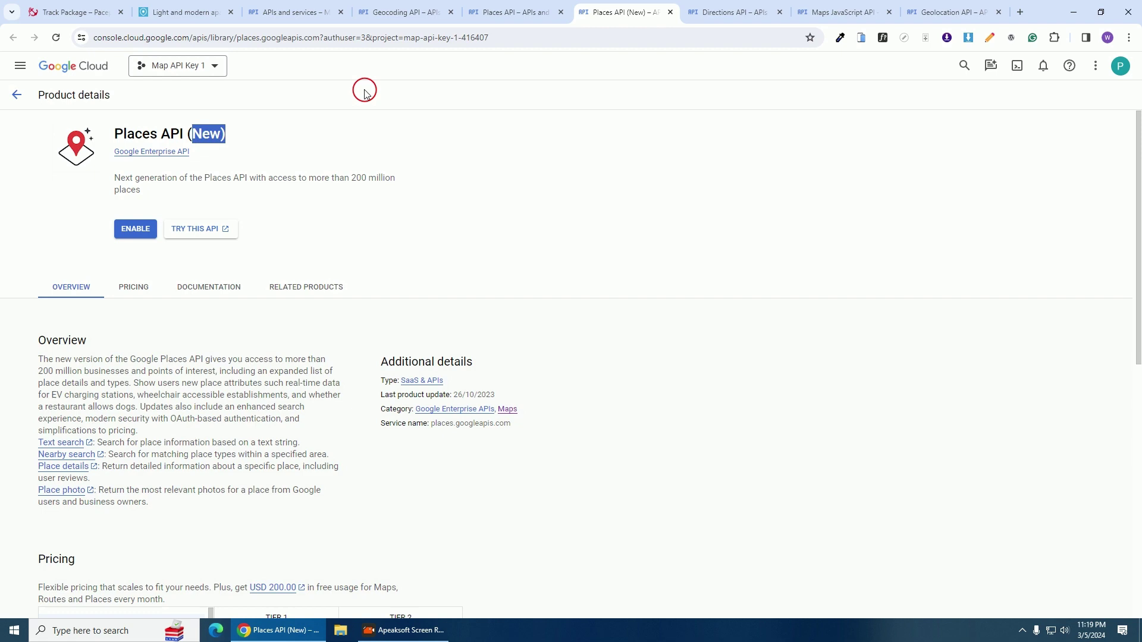
click(519, 13)
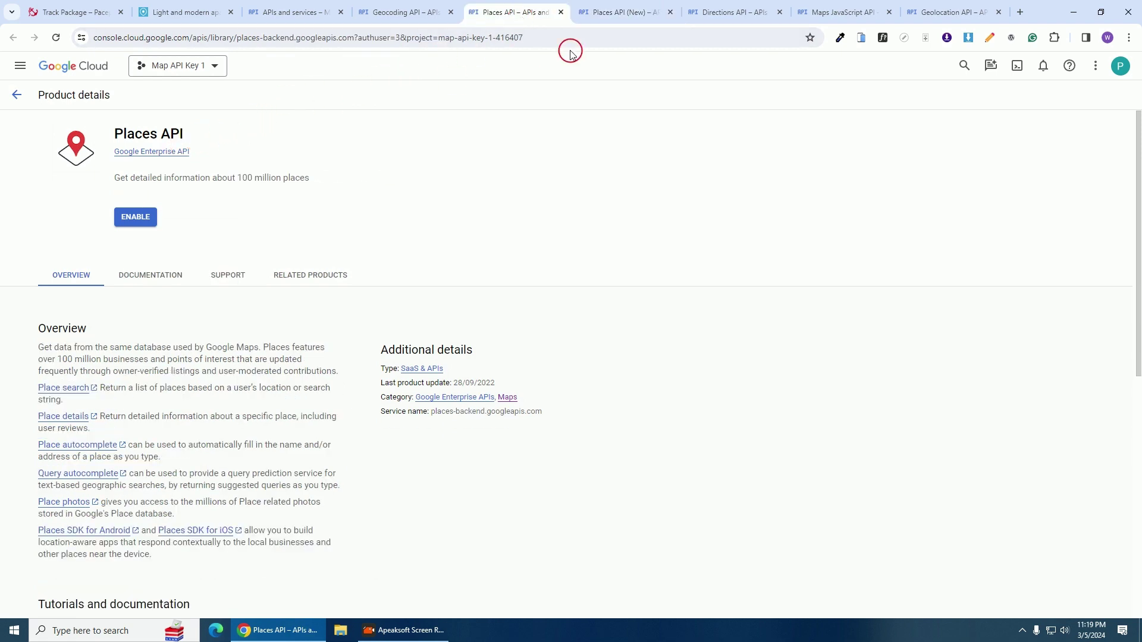
click(607, 13)
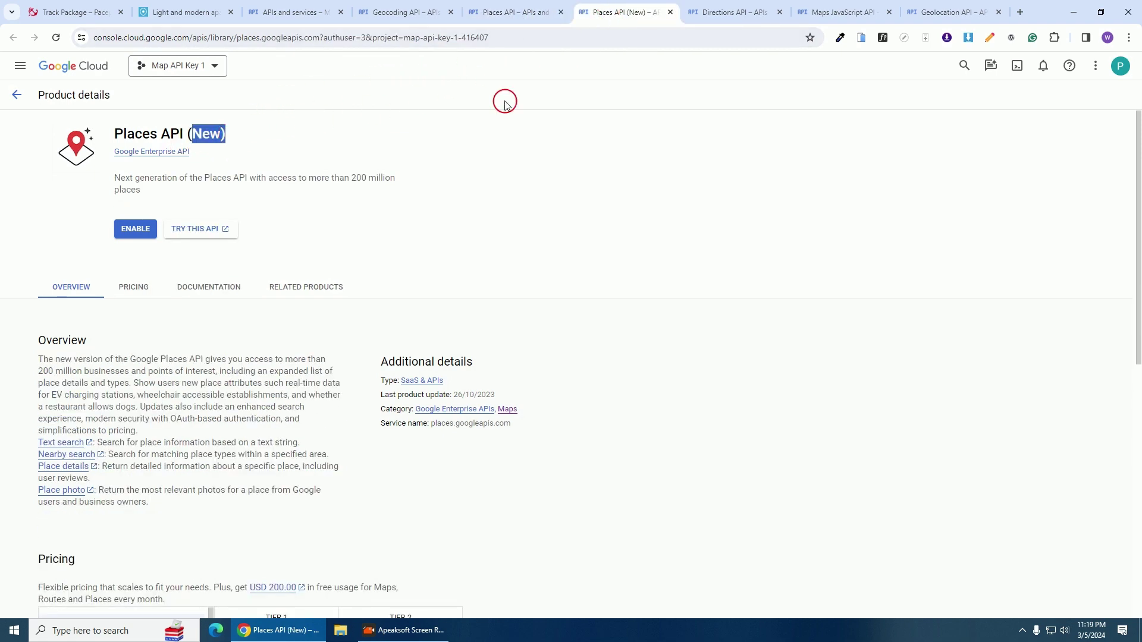
click(720, 18)
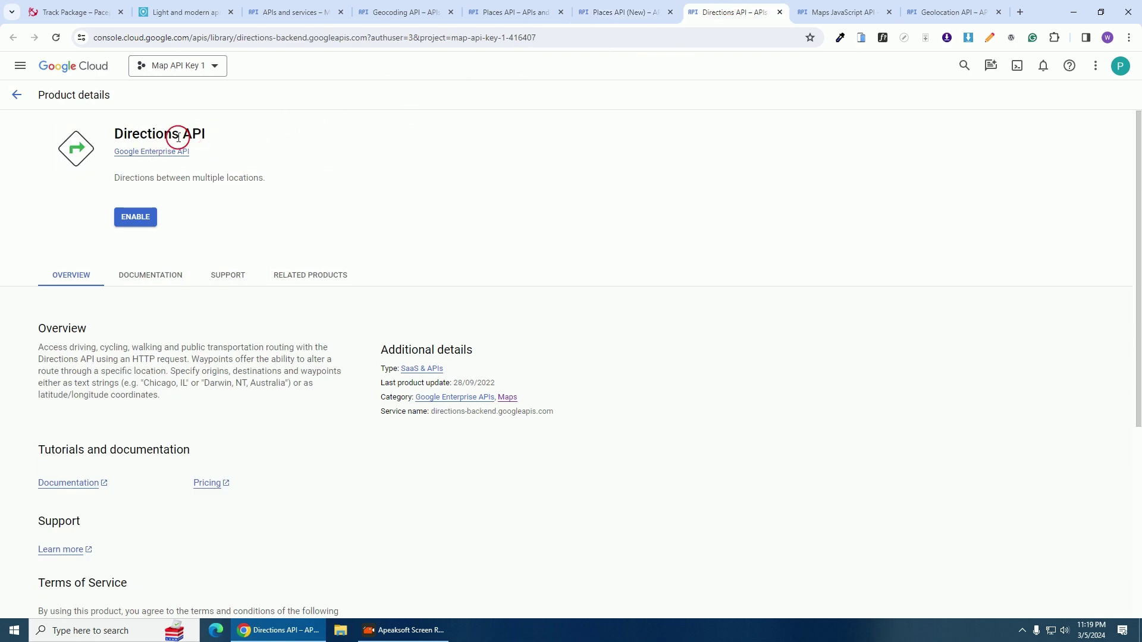
click(843, 11)
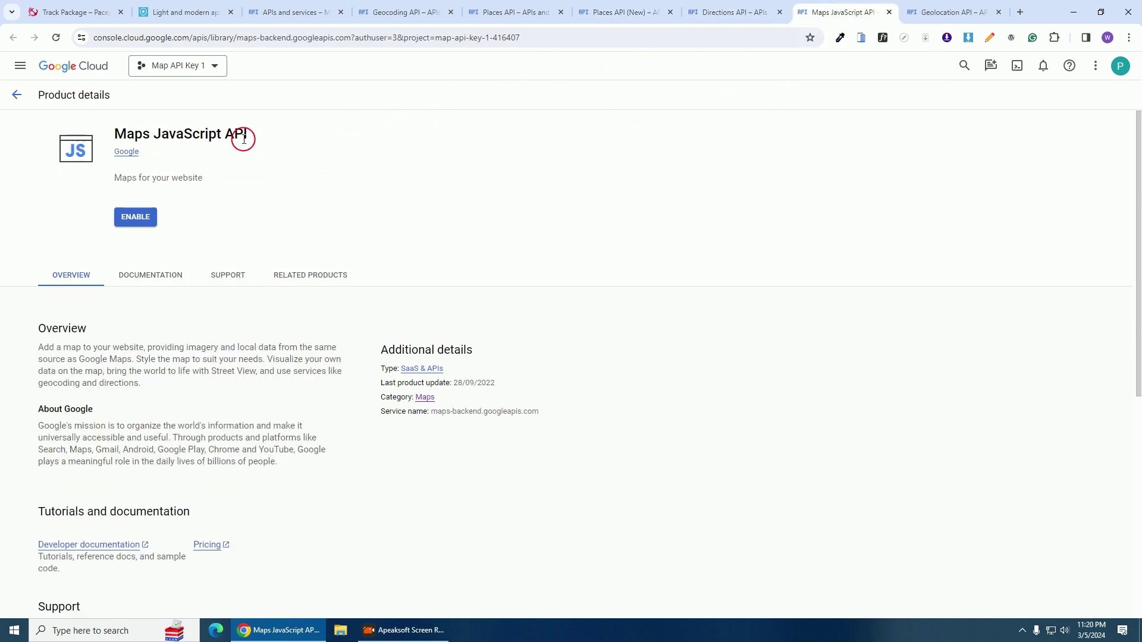
click(952, 11)
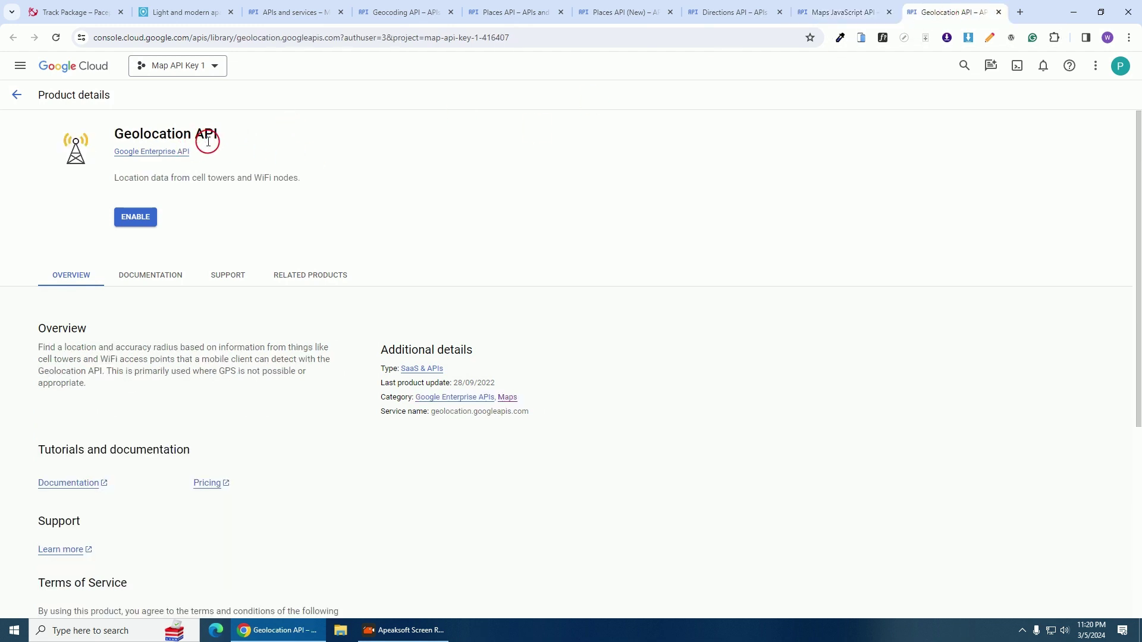
- Enable the Geocoding API and the Places API for the Map API Key 1 project
key(ctrl+4)
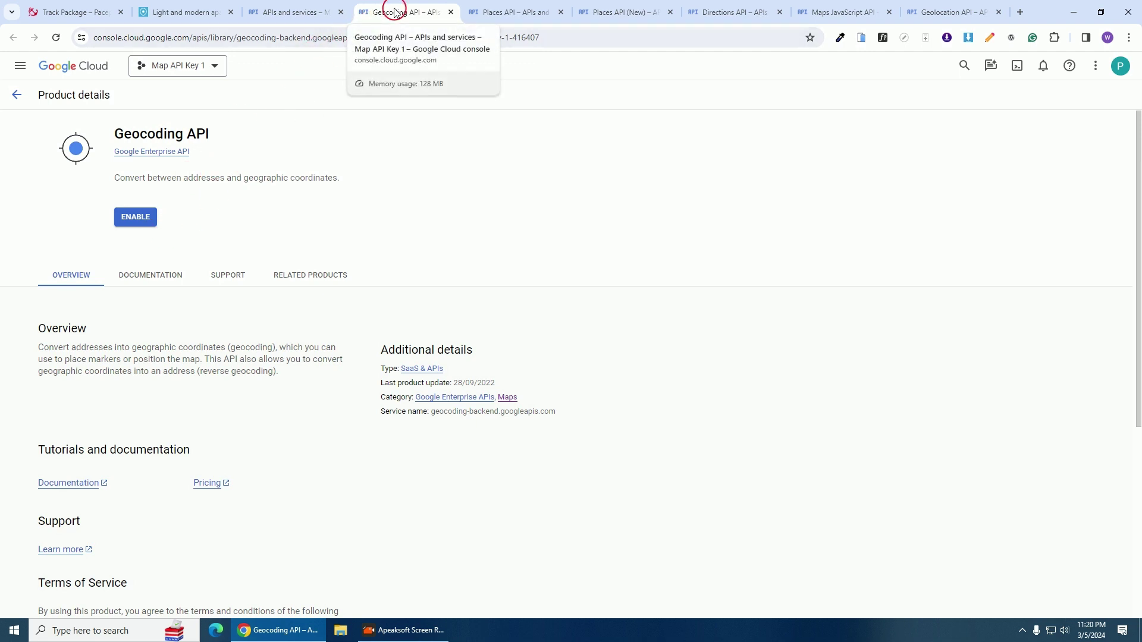
click(135, 220)
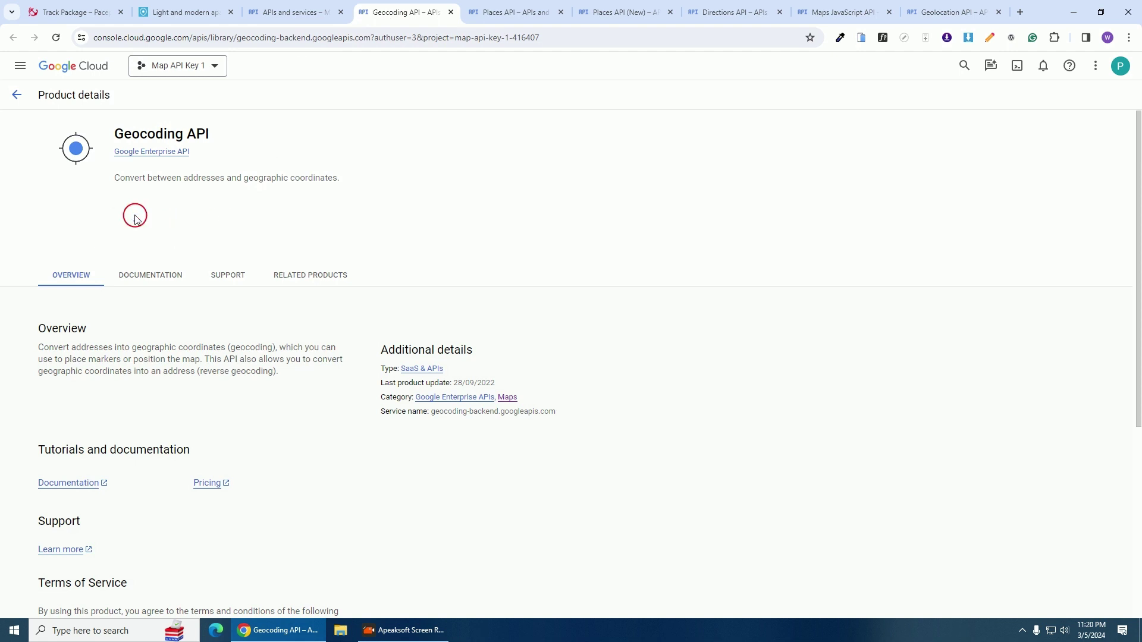
click(504, 17)
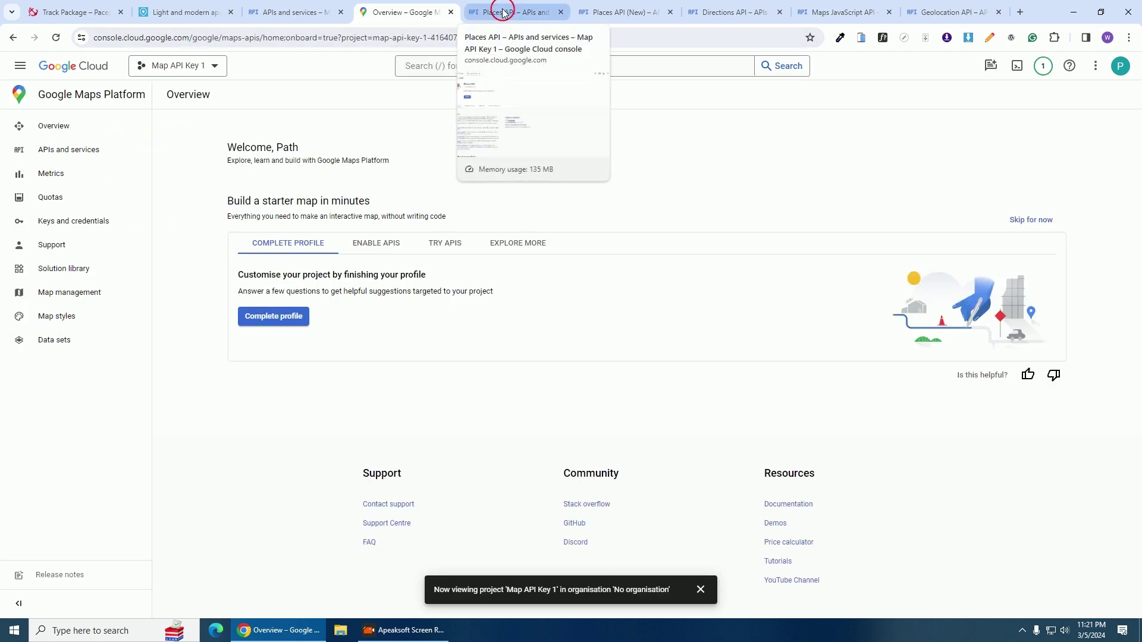
click(504, 13)
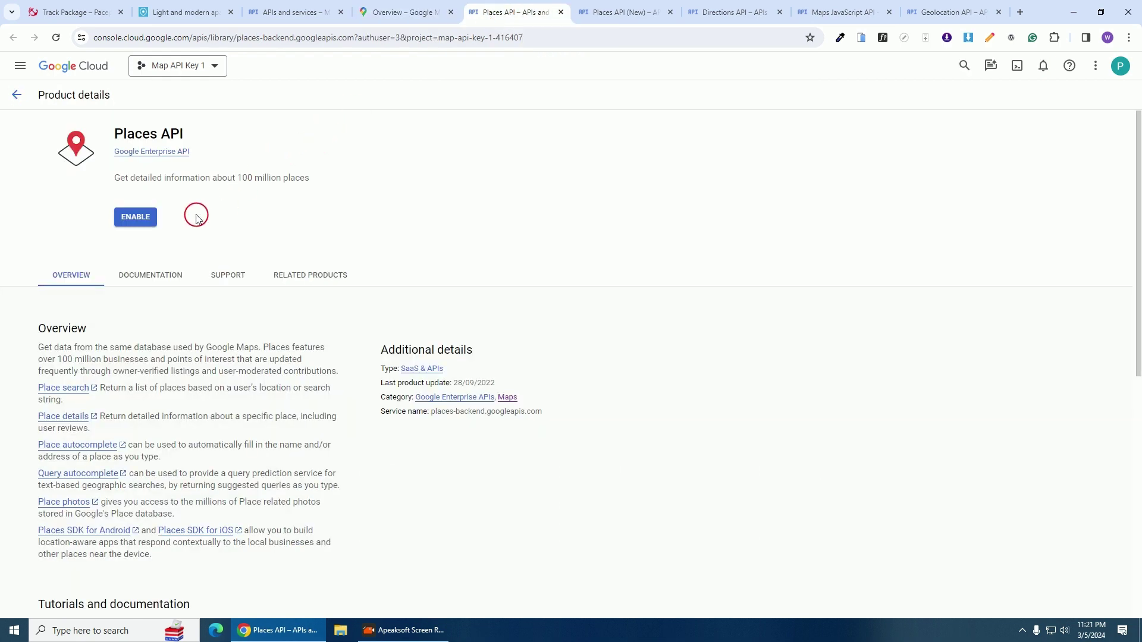
click(138, 219)
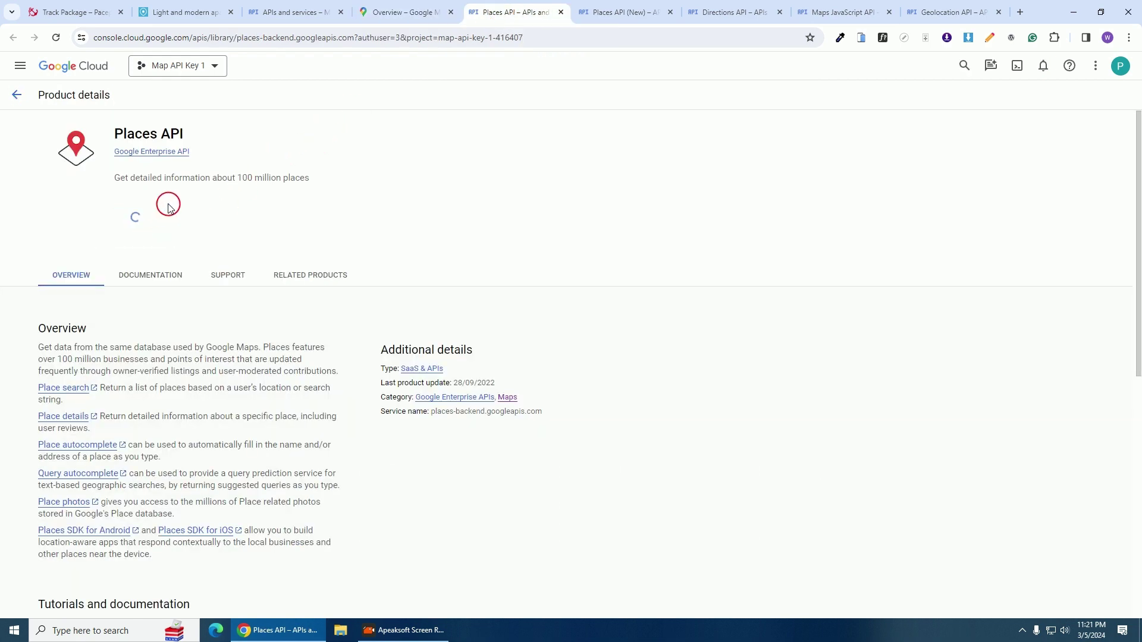
- Enable Places API (New) and the Directions API from their open product pages
click(598, 11)
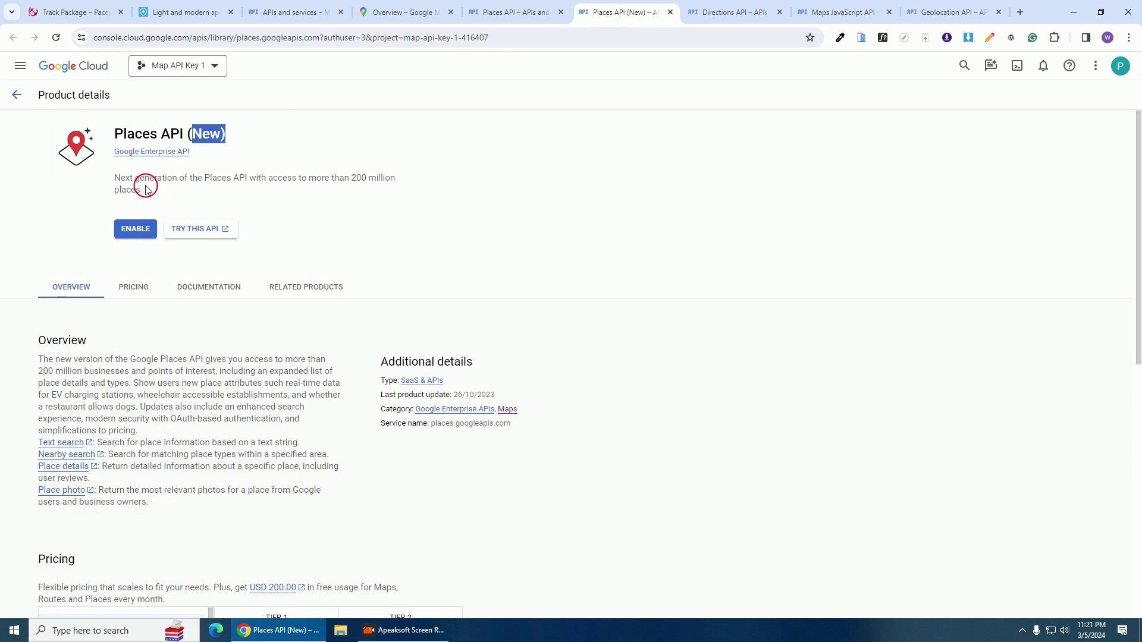
click(133, 231)
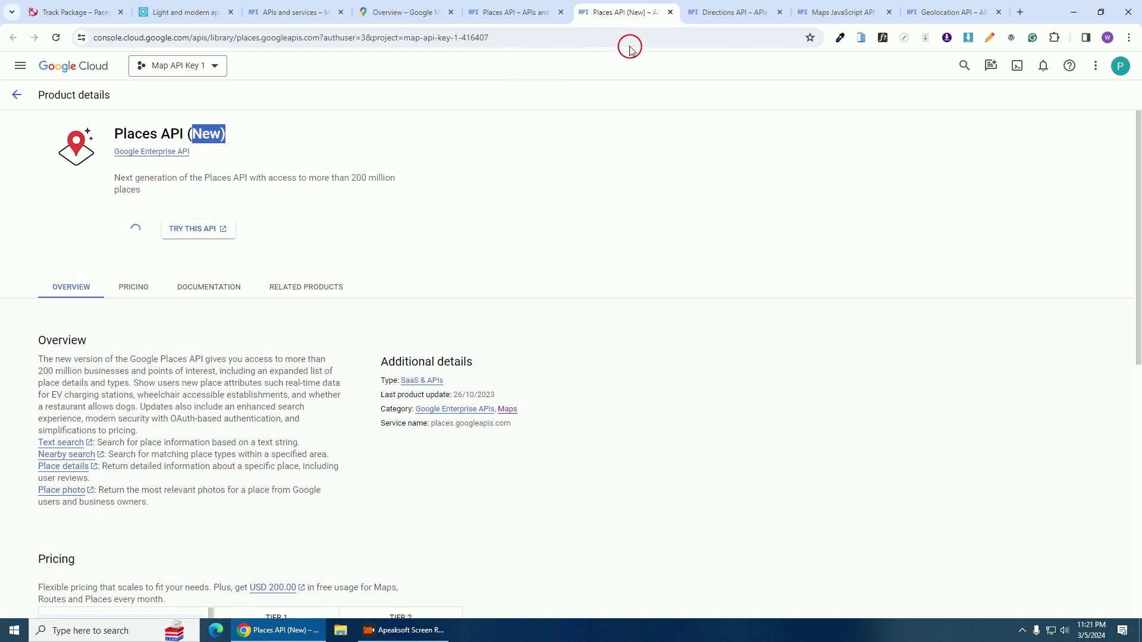
click(713, 18)
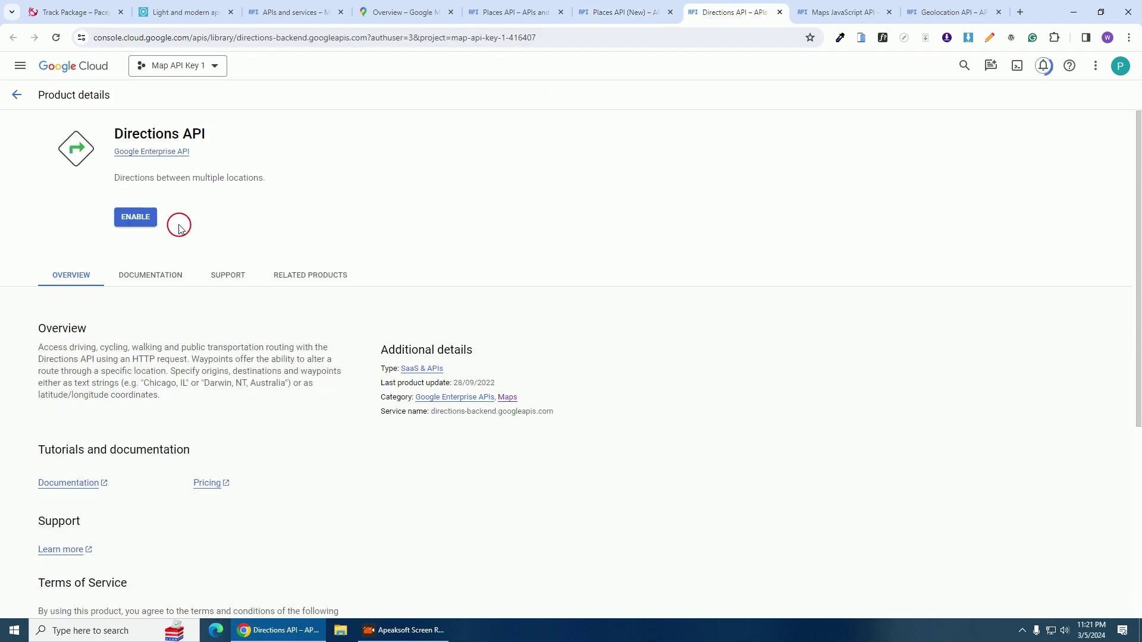
click(136, 216)
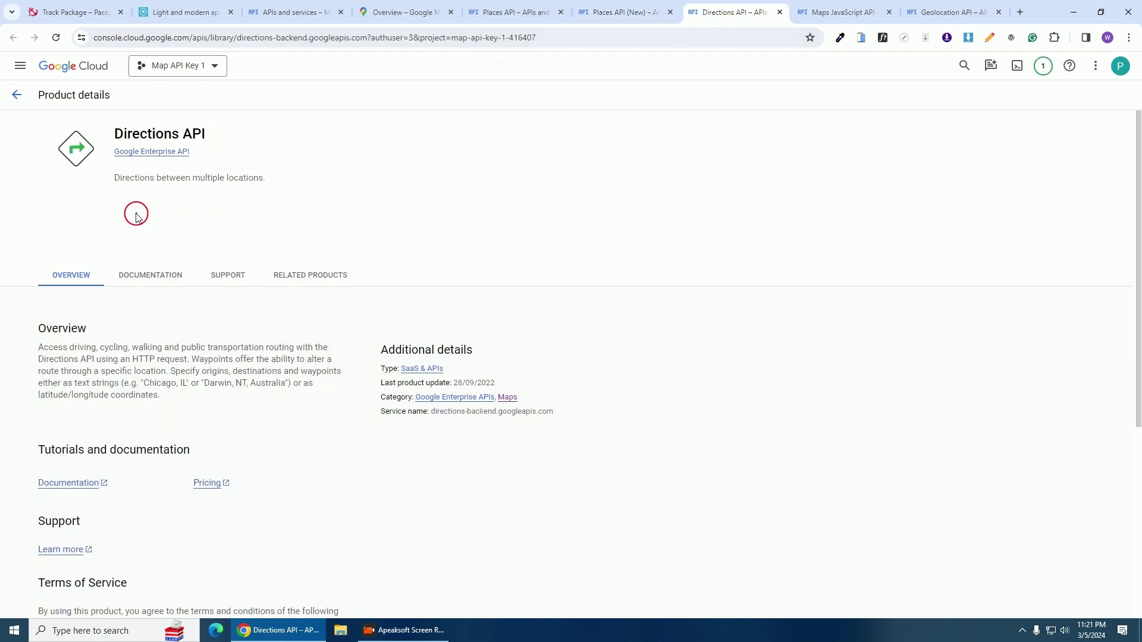
- Enable the Maps JavaScript API and the Geolocation API from their open product pages
click(845, 13)
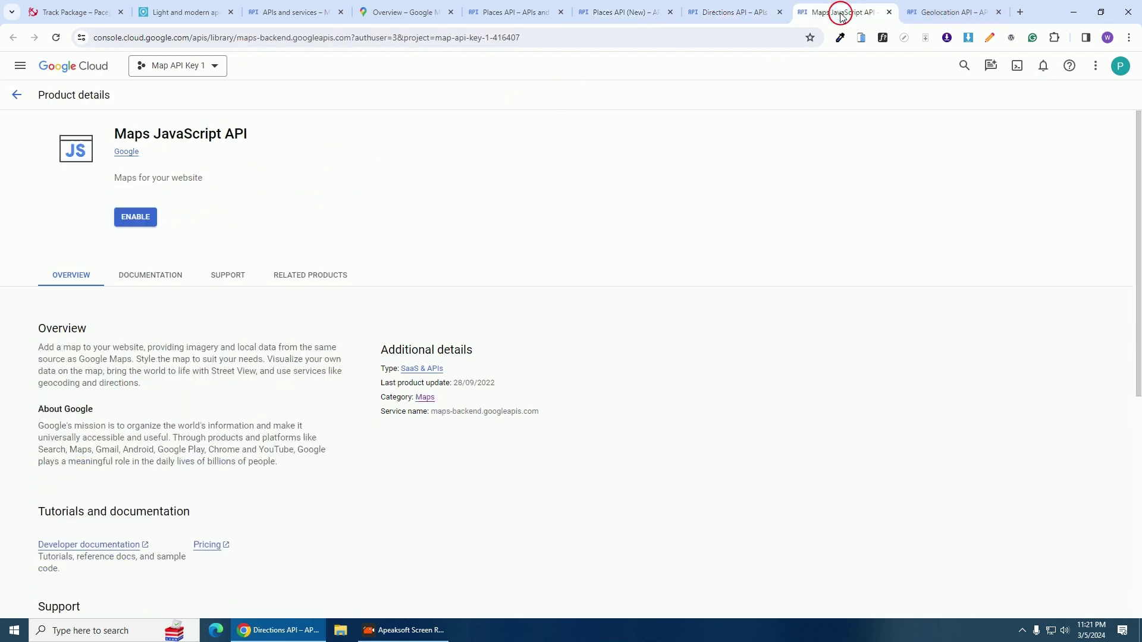
click(136, 217)
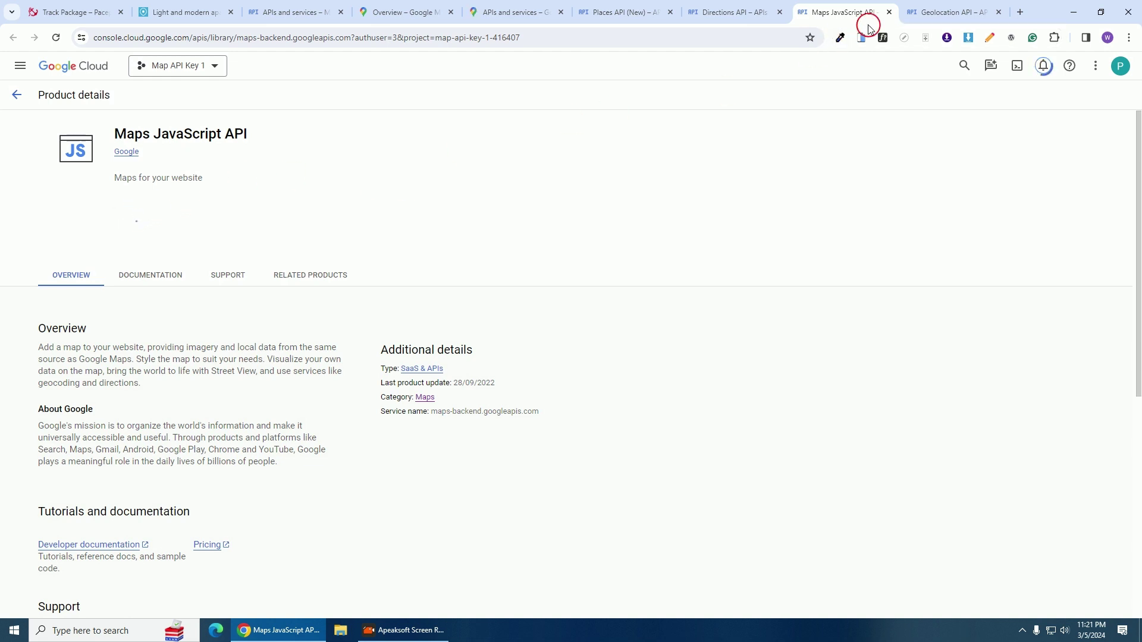
click(951, 13)
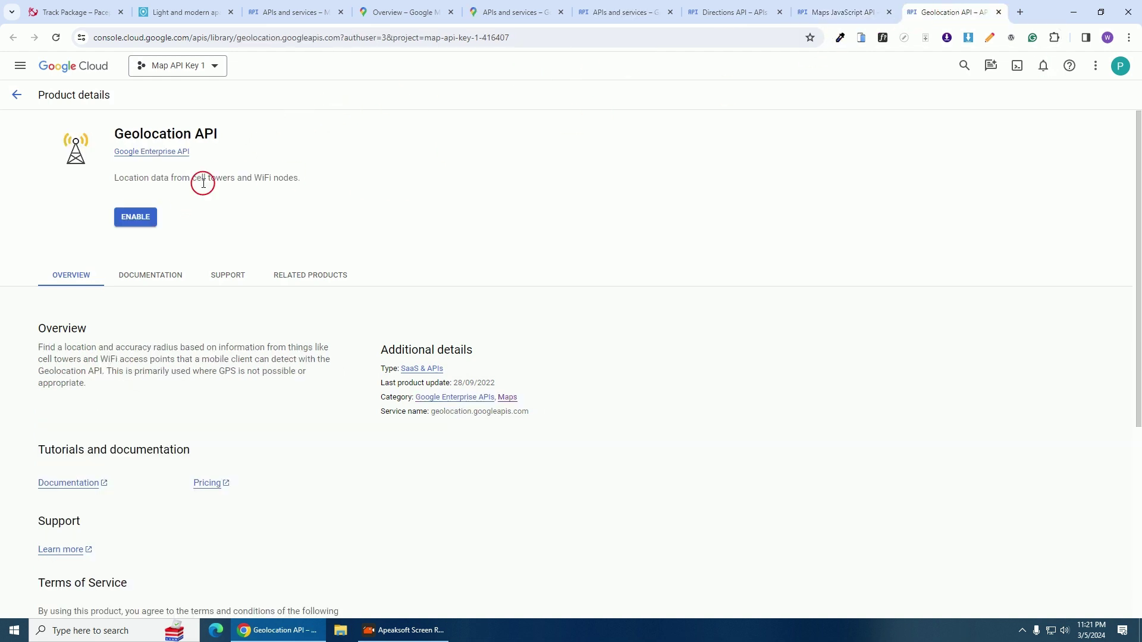
click(142, 219)
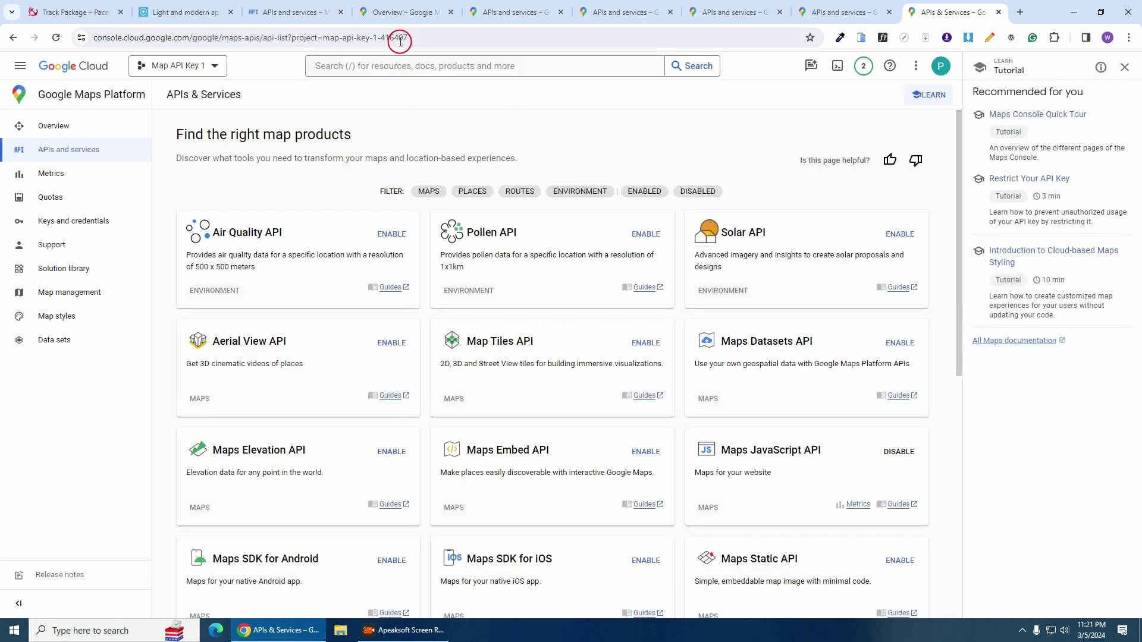
- Create a new API key from the Map API Key 1 project's credentials page and select the generated key text
click(396, 11)
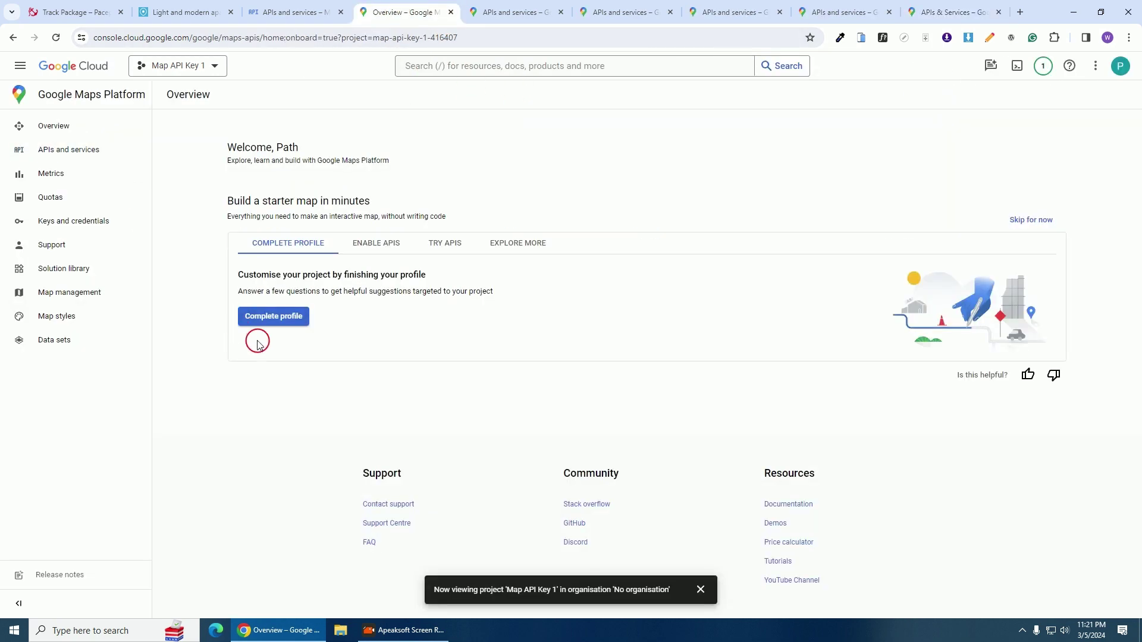
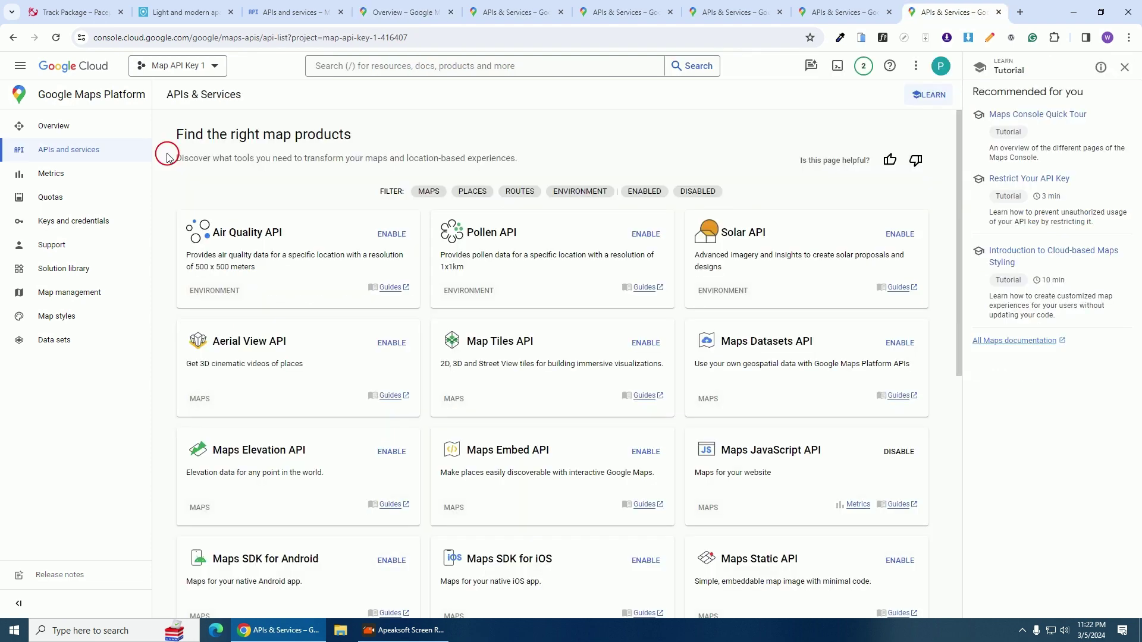
click(20, 67)
mouse_move(48, 191)
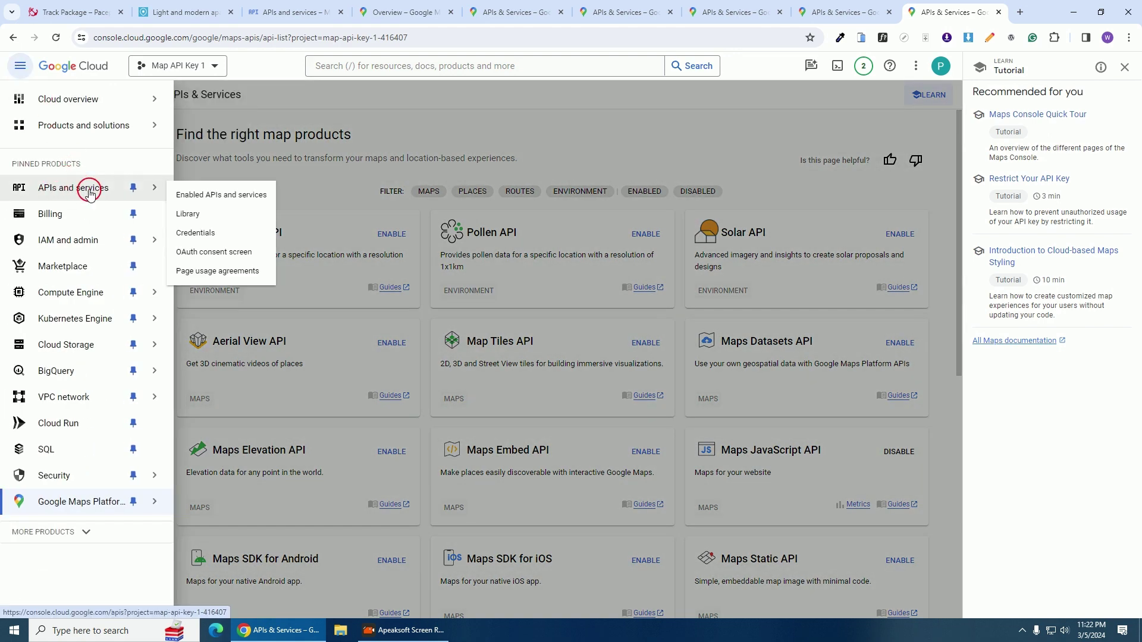
click(198, 236)
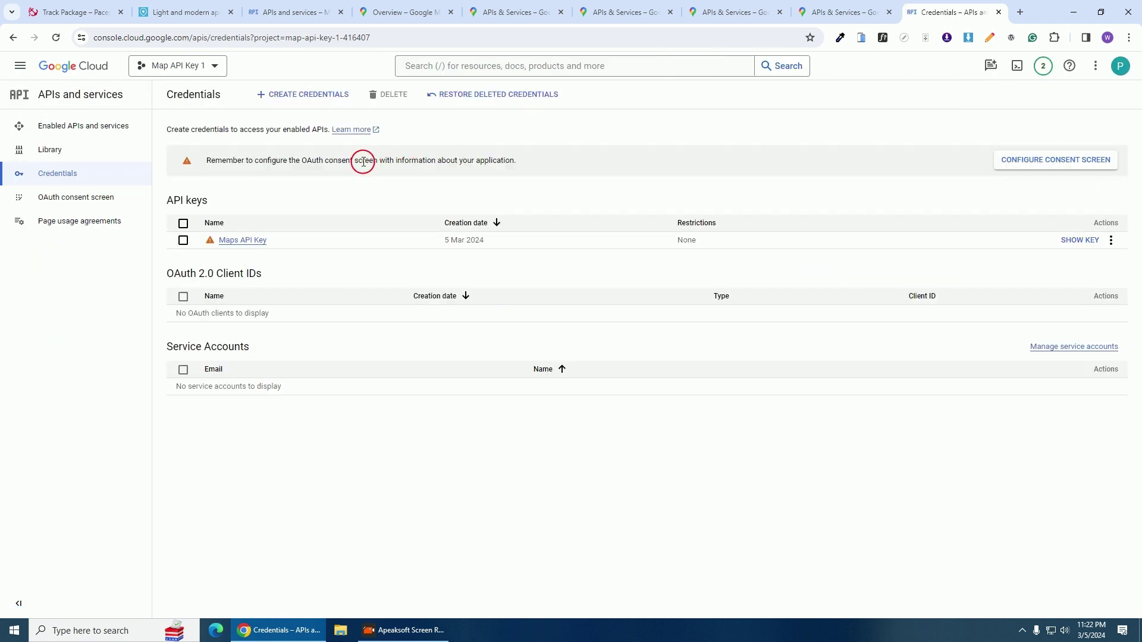
click(294, 96)
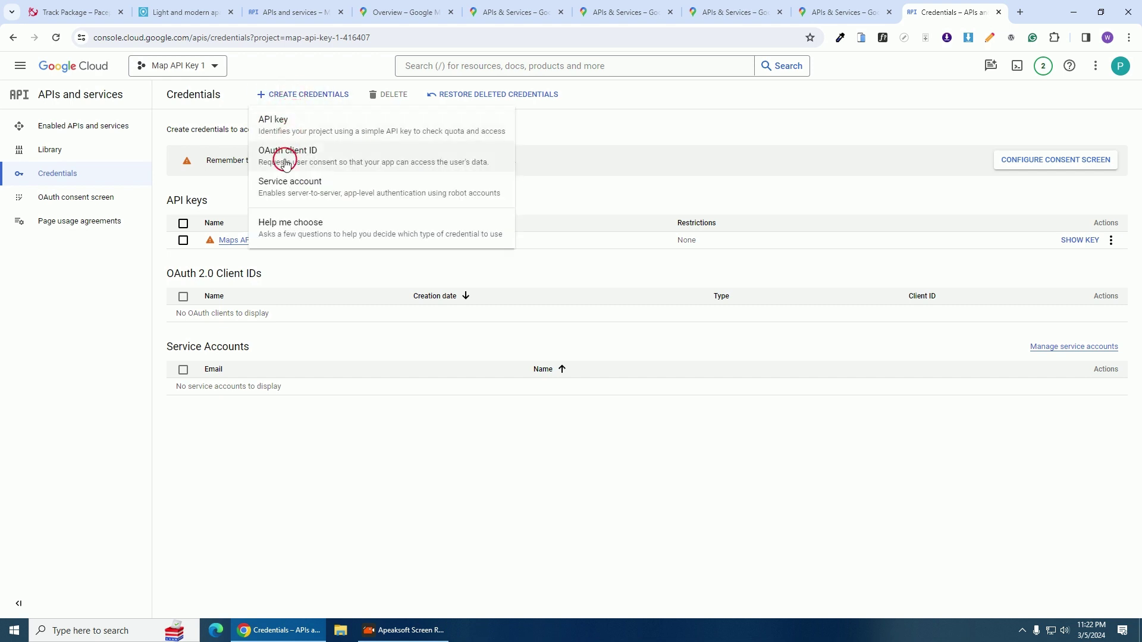
click(270, 123)
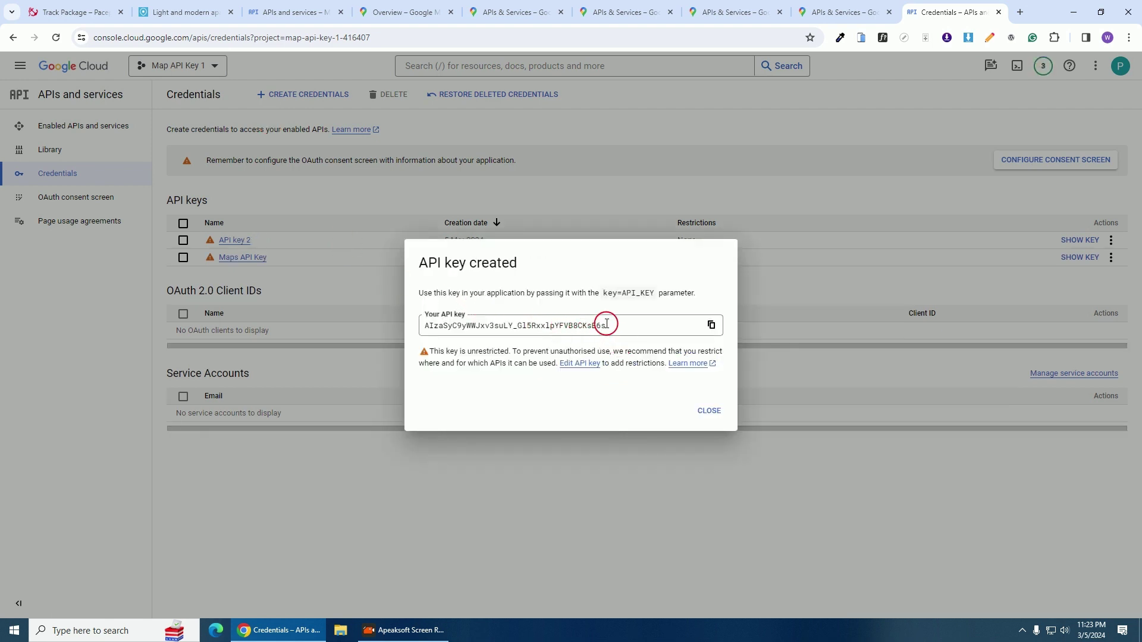
click(607, 323)
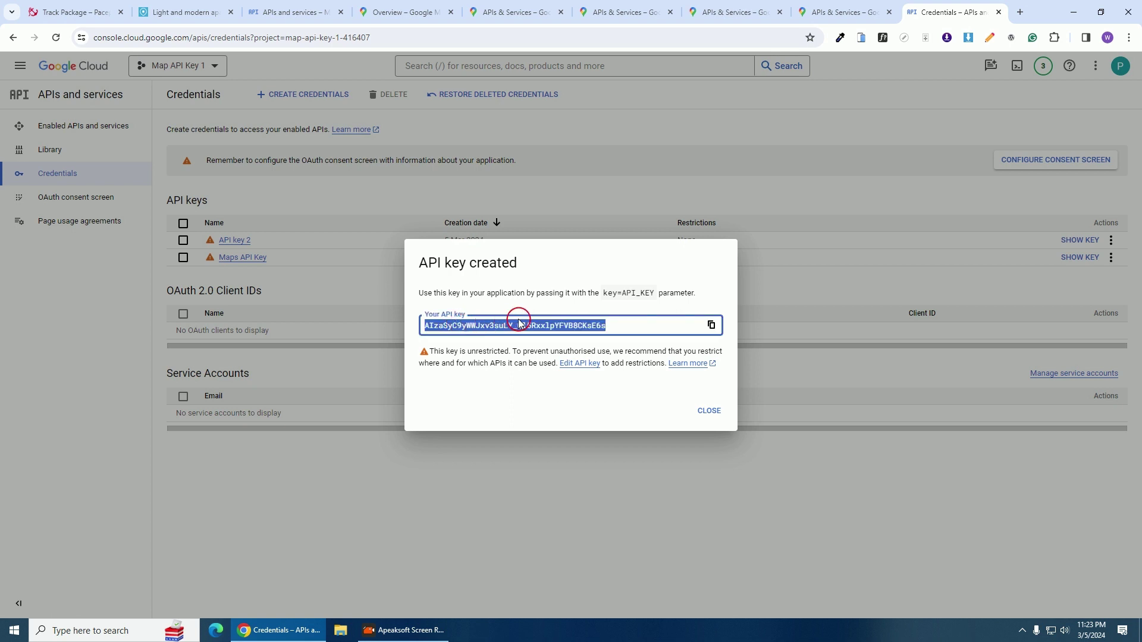
- Open the new API key for editing and rename it as Logistic Website
click(582, 366)
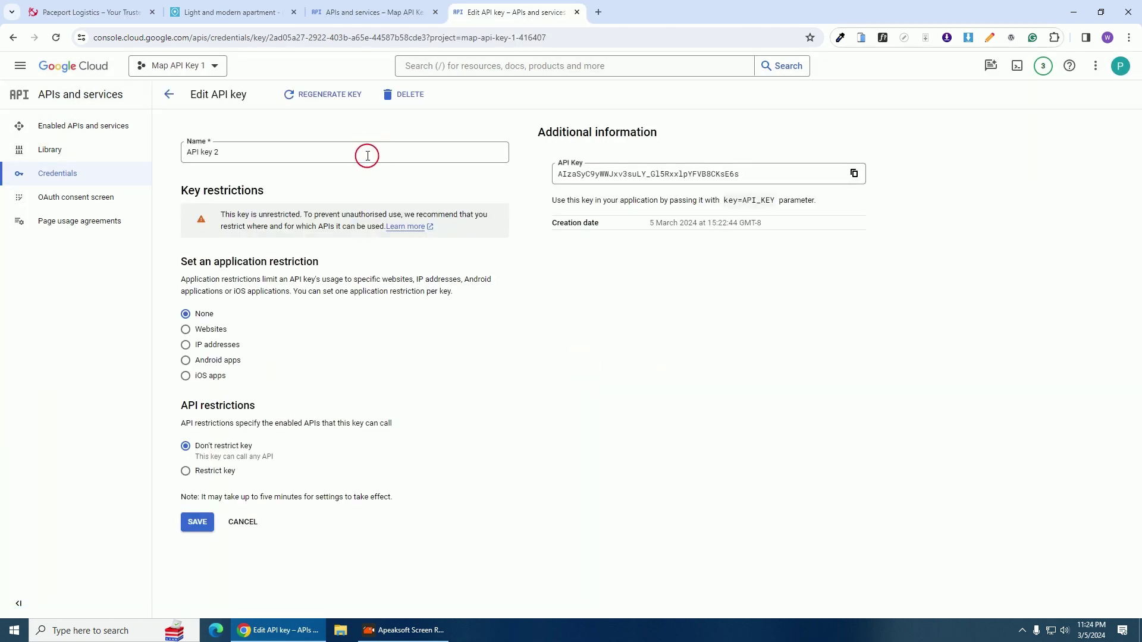
click(98, 12)
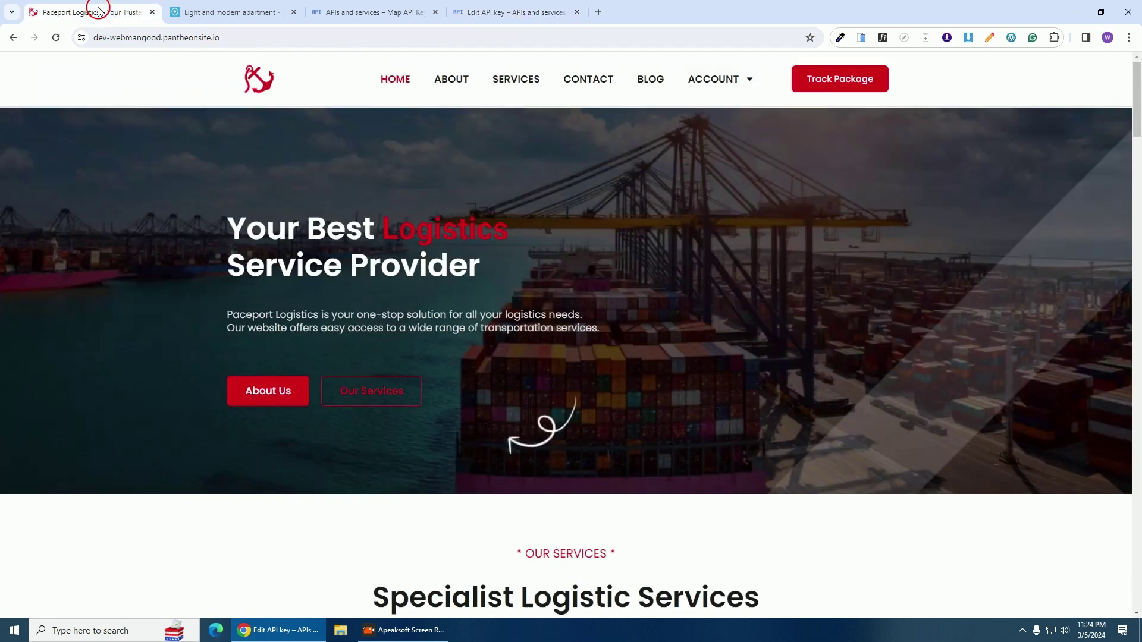
click(548, 11)
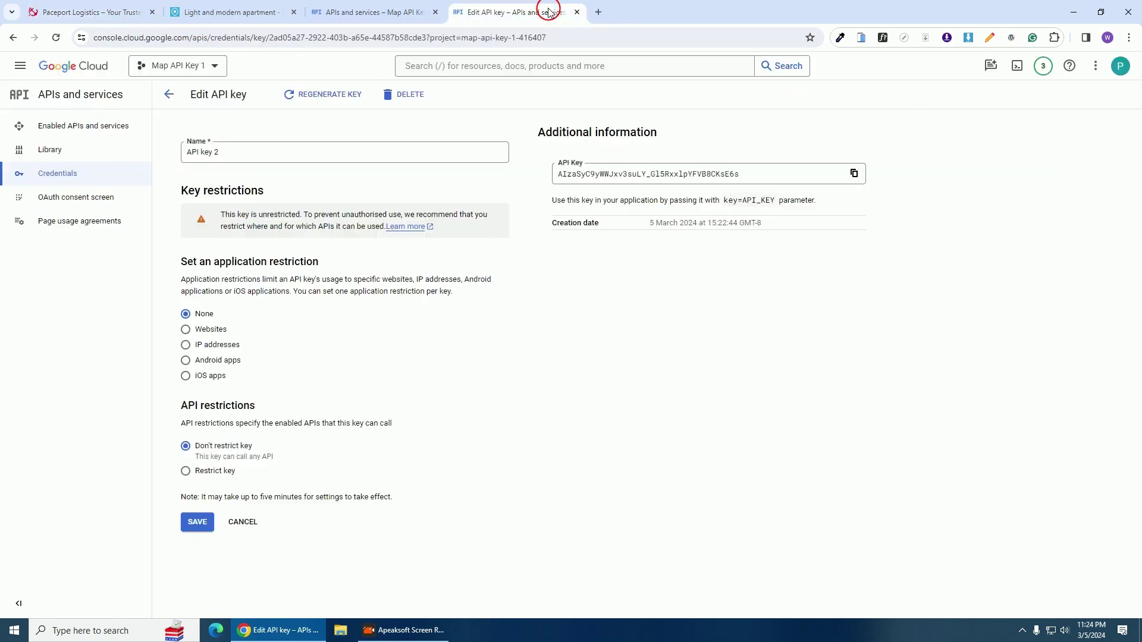
drag(244, 152, 175, 152)
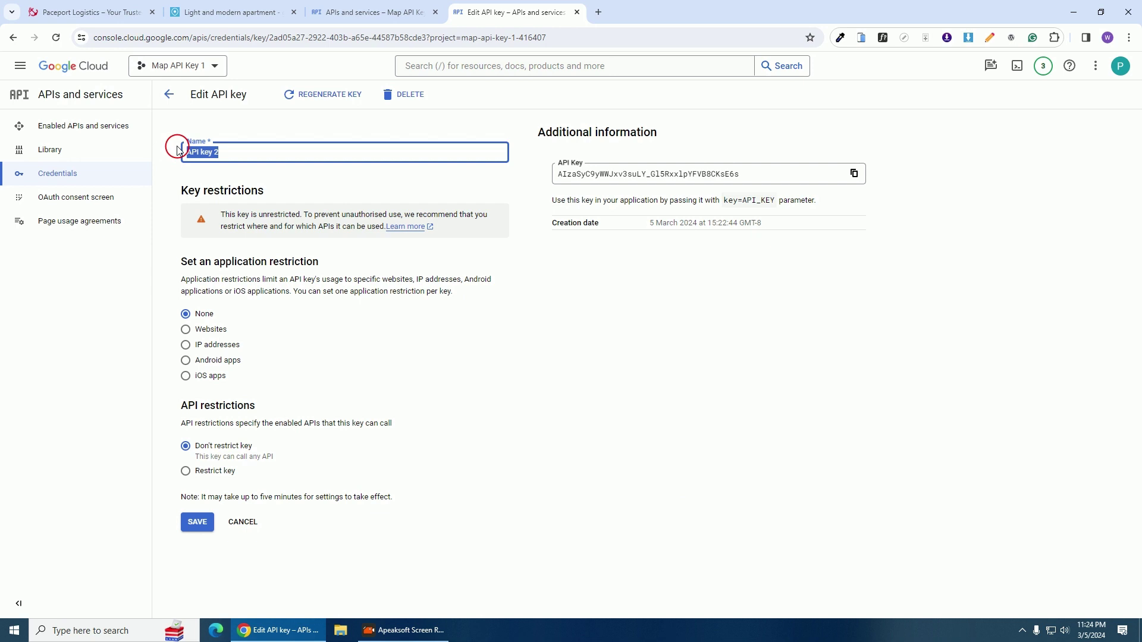
text(log)
click(241, 193)
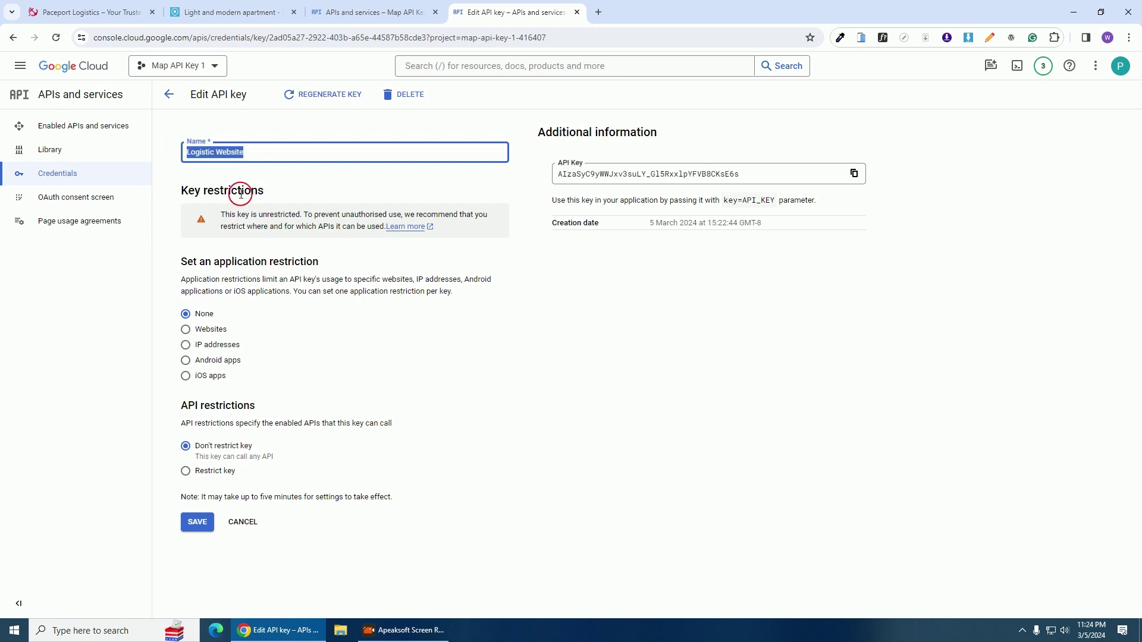
- Set the key's application restriction to Websites and start adding a website entry
click(185, 329)
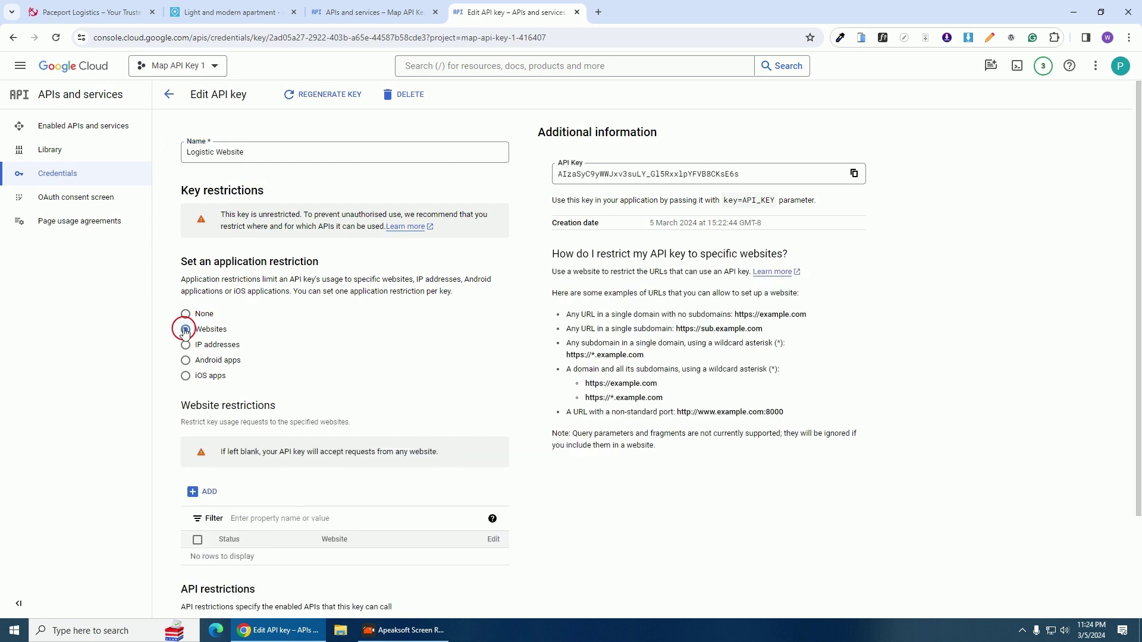
scroll(273, 354, down, 2)
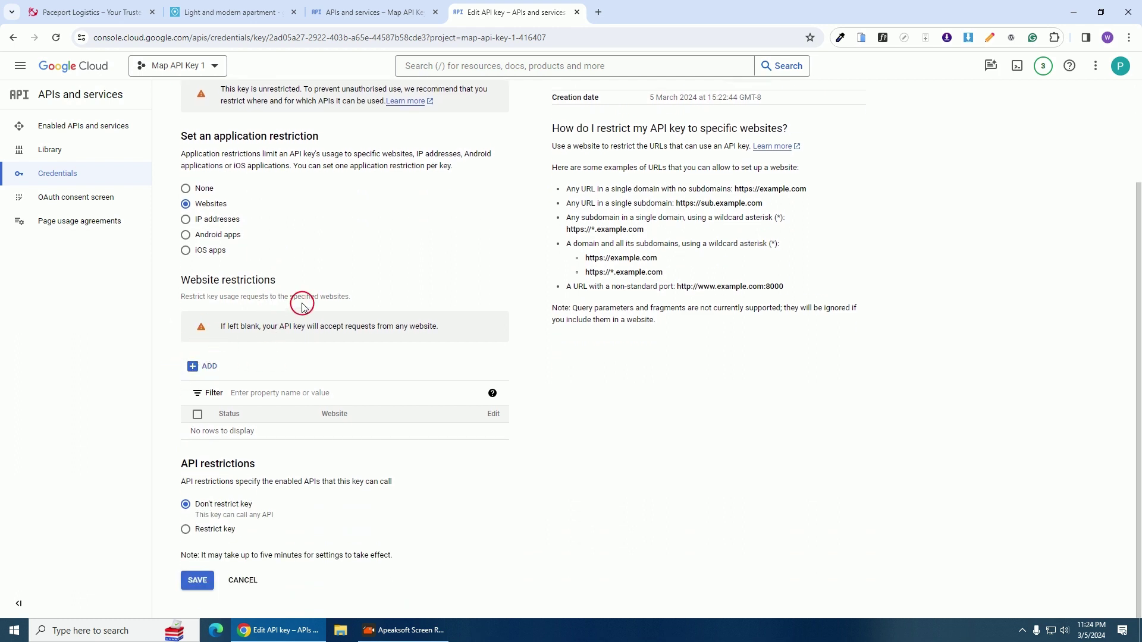
click(203, 366)
click(253, 399)
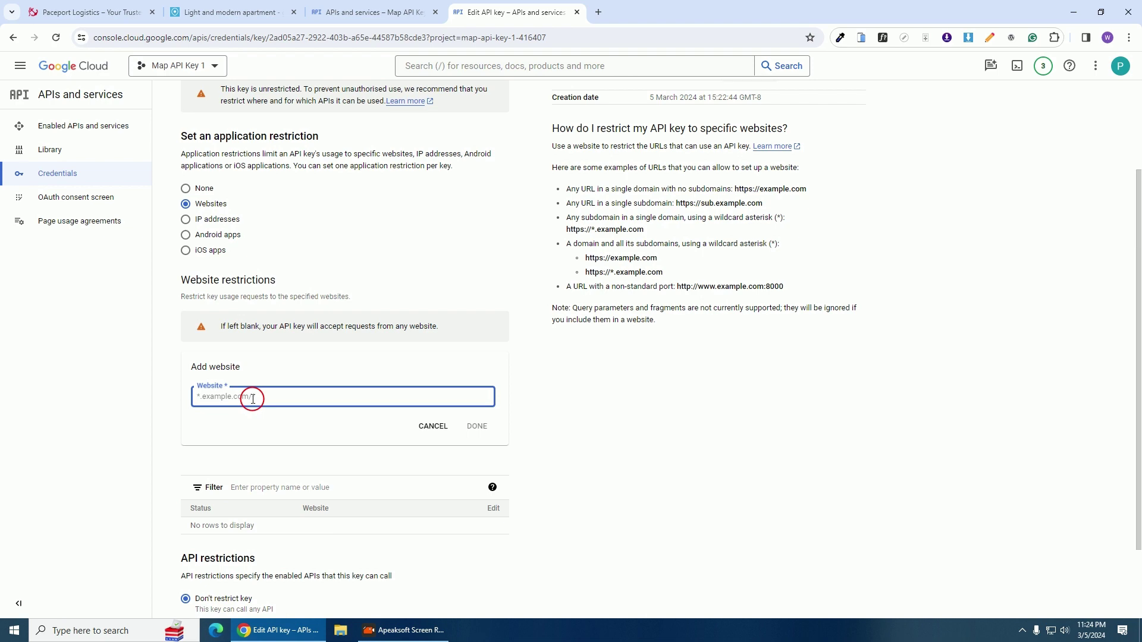
- Copy the web address of the Paceport Logistics home page
click(90, 23)
drag(220, 37, 97, 44)
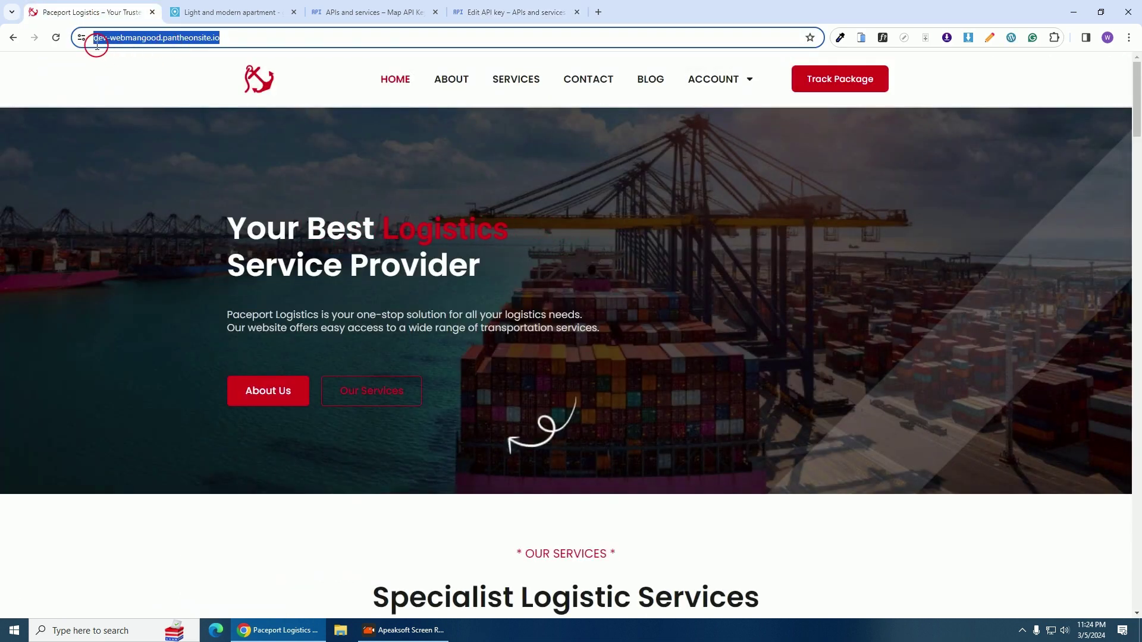
right_click(113, 40)
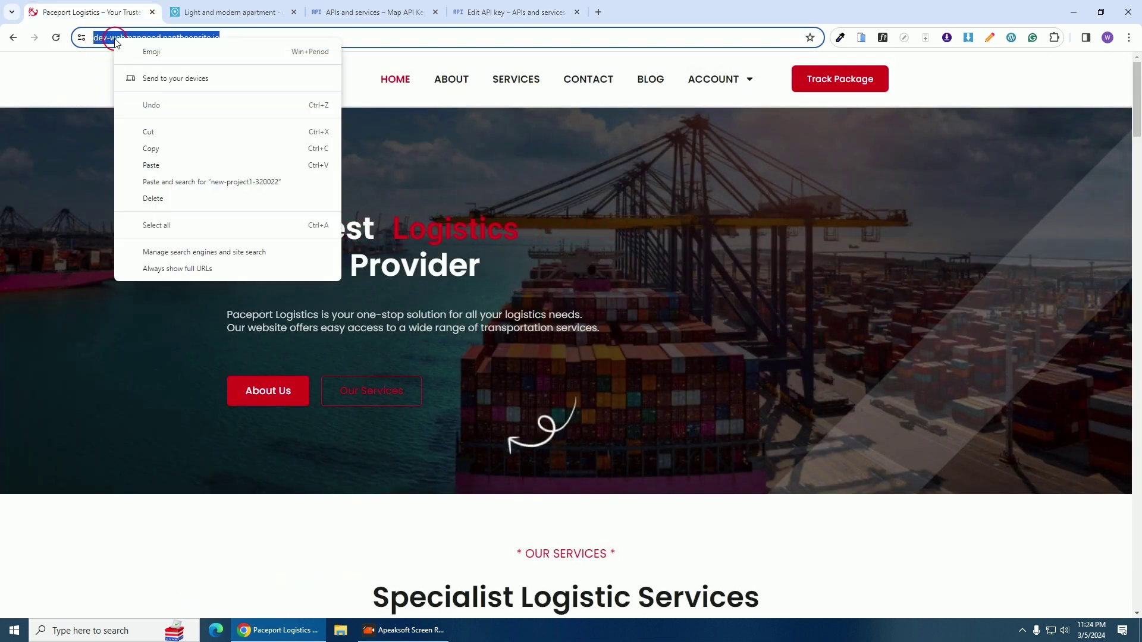
click(156, 149)
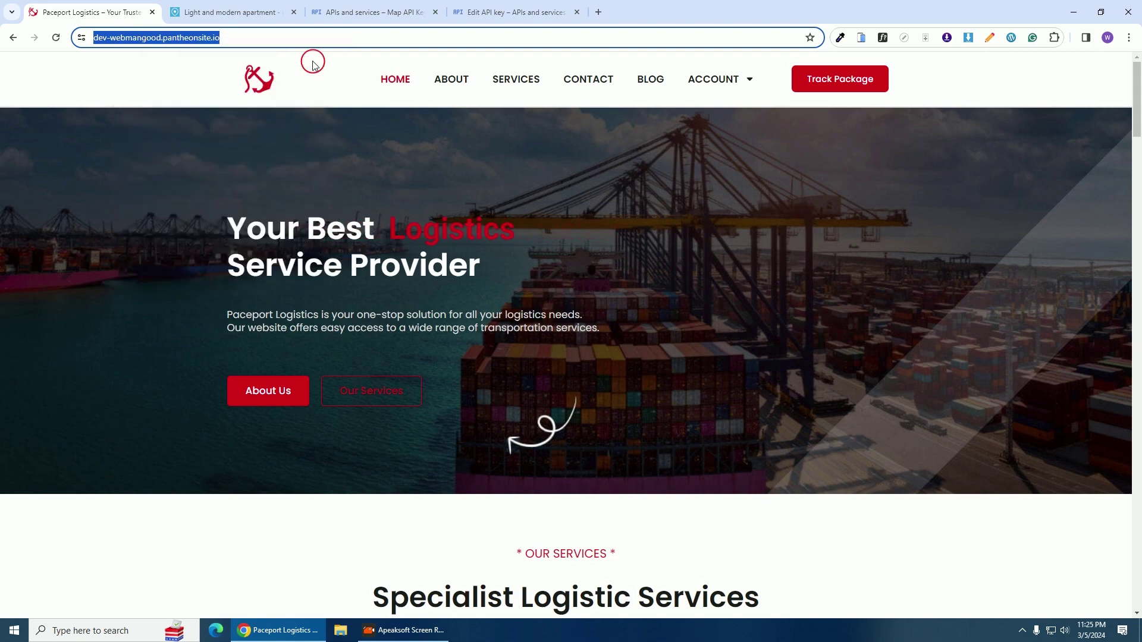
click(476, 11)
click(259, 397)
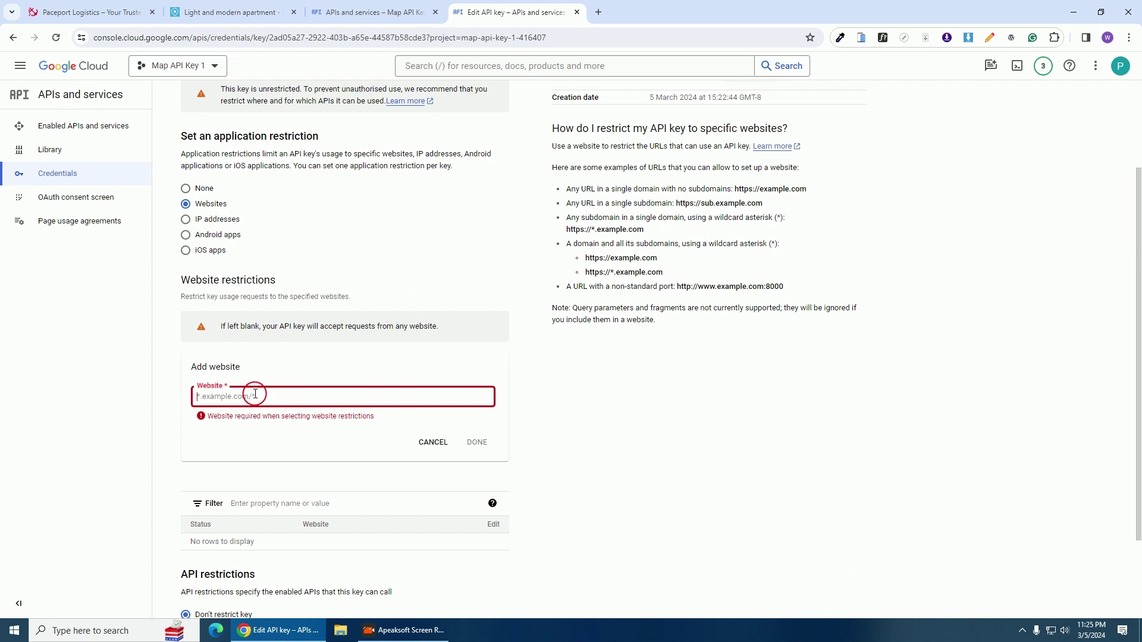
key(ctrl+v)
drag(222, 397, 187, 405)
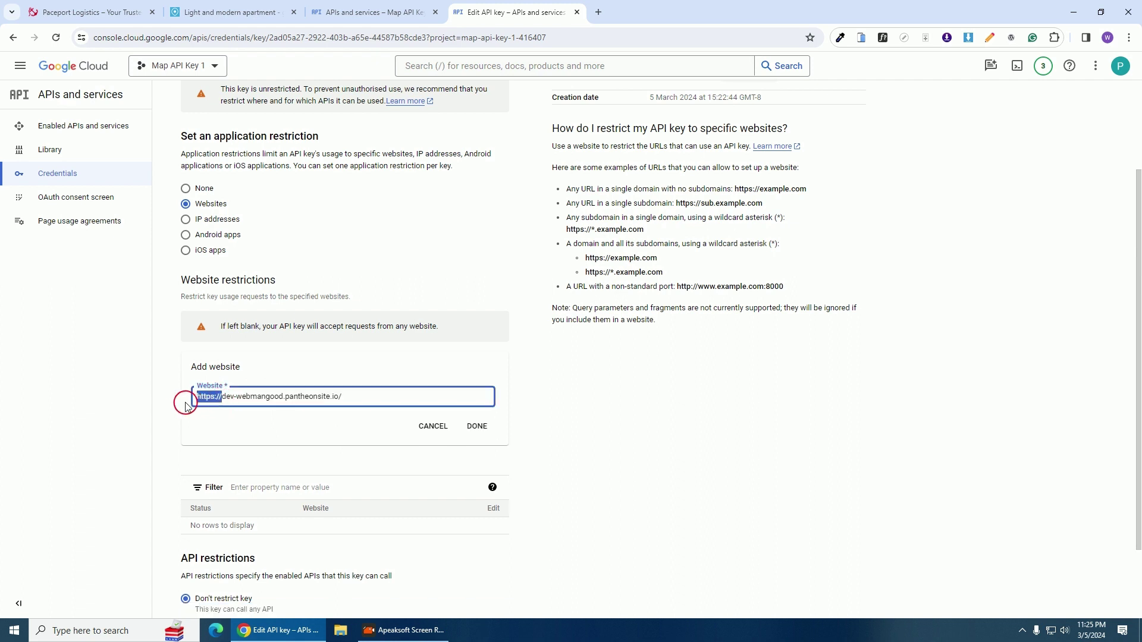
key(BackSpace)
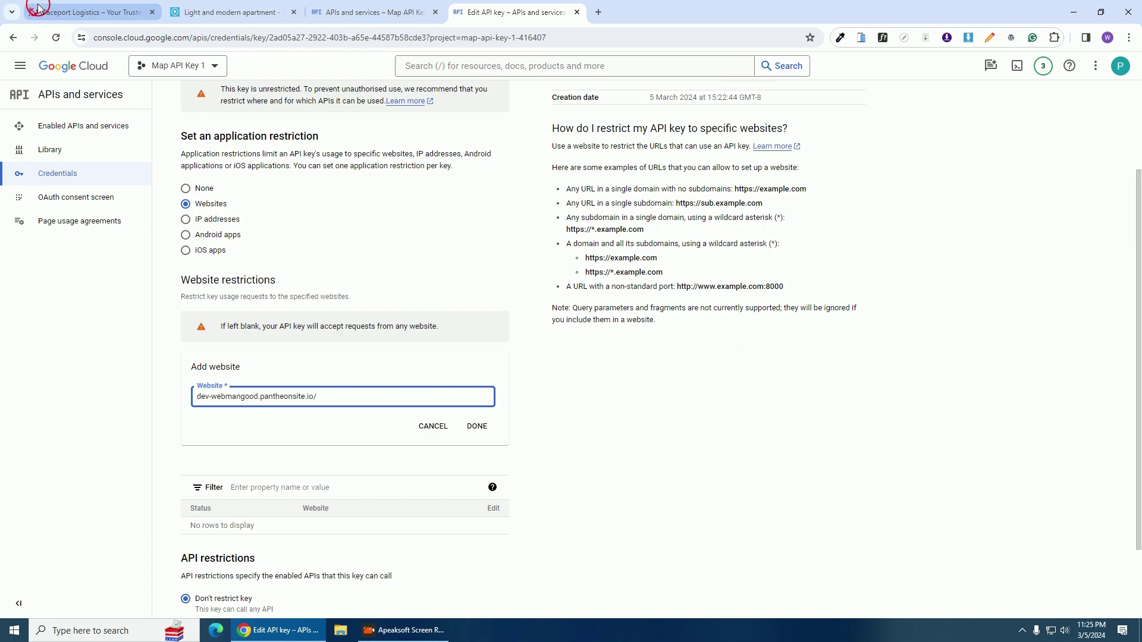
click(338, 396)
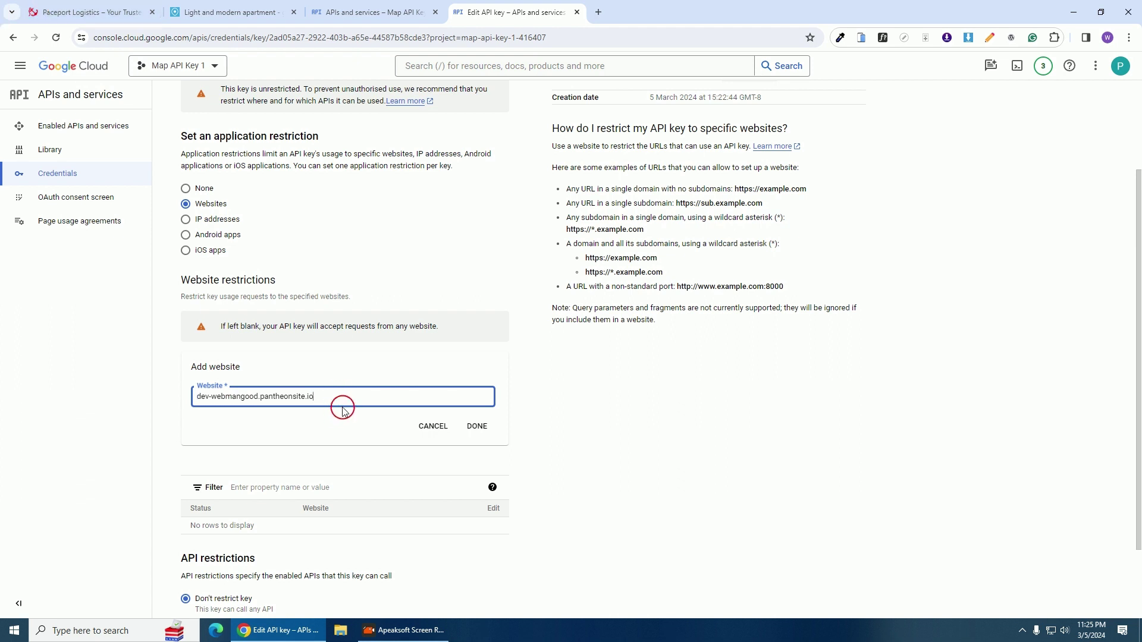
click(488, 431)
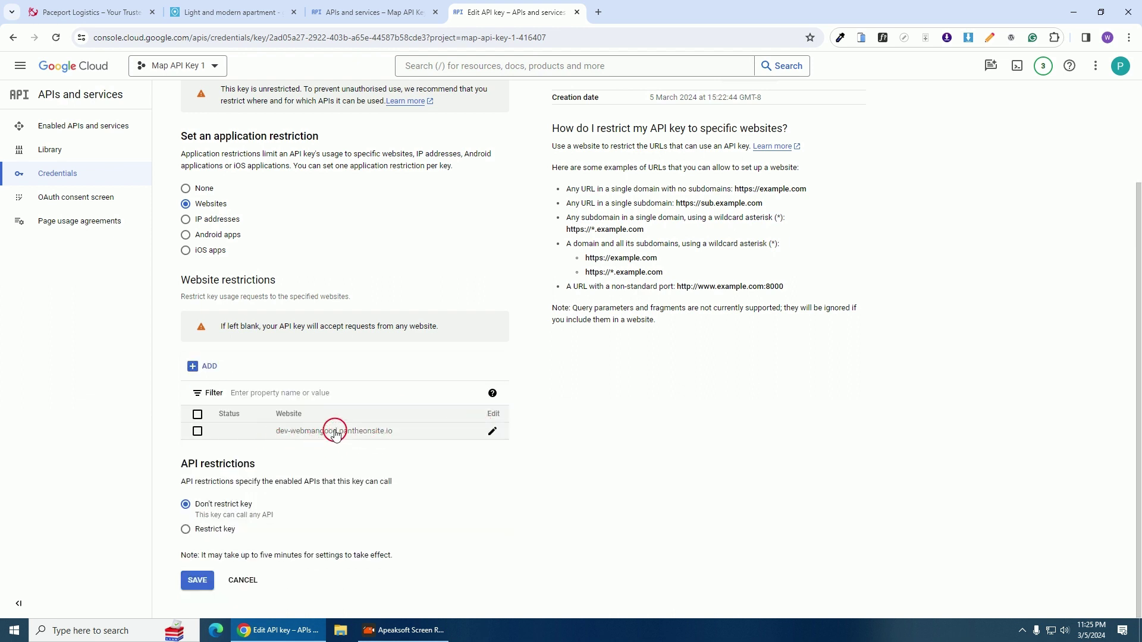
click(199, 581)
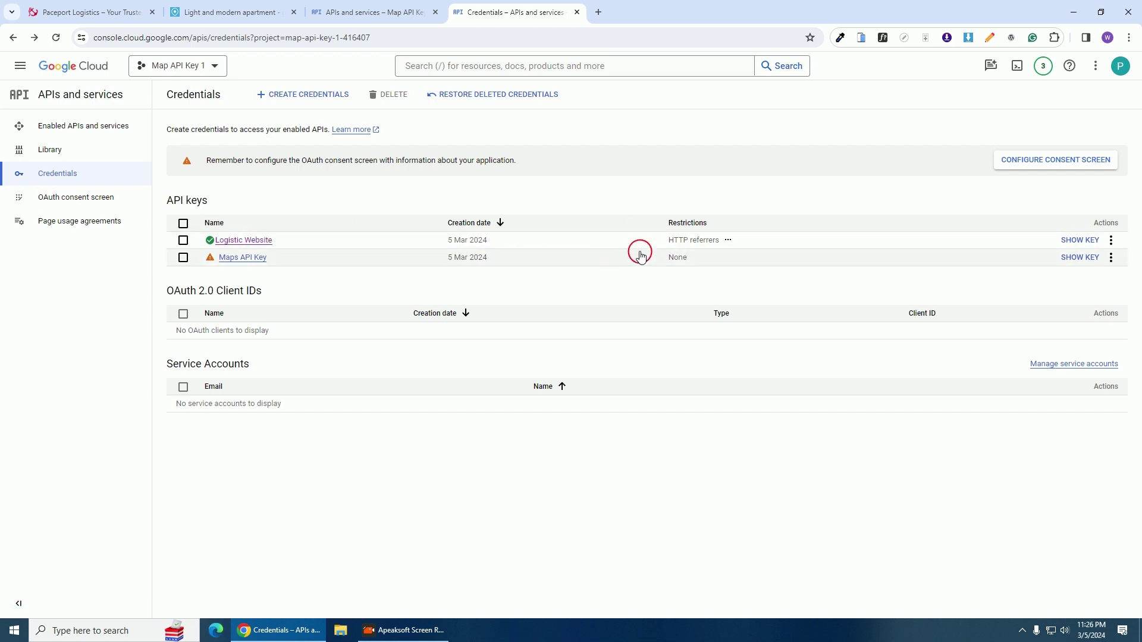
- Open the Paceport Logistics site's WordPress admin by adding /wp-admin to its web address
click(48, 4)
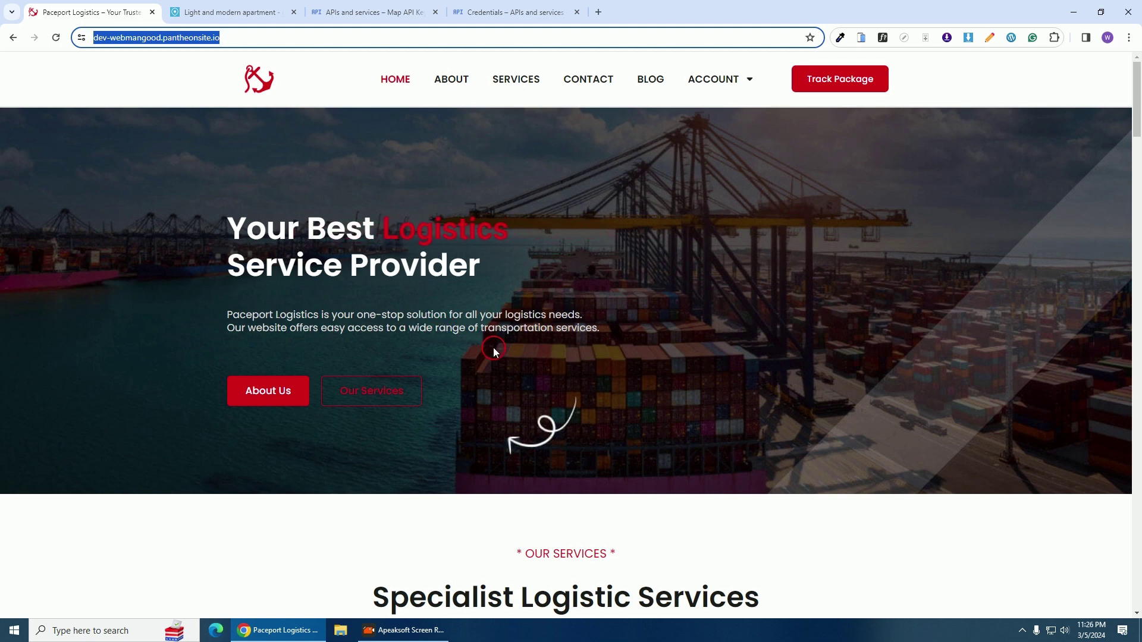
click(271, 38)
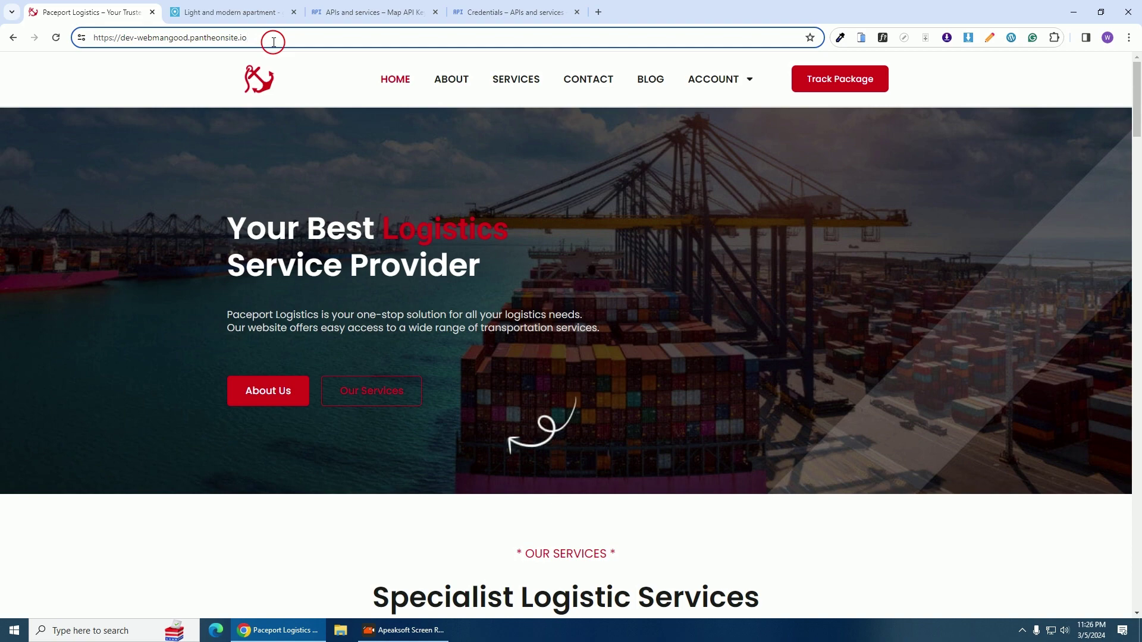
text(/)
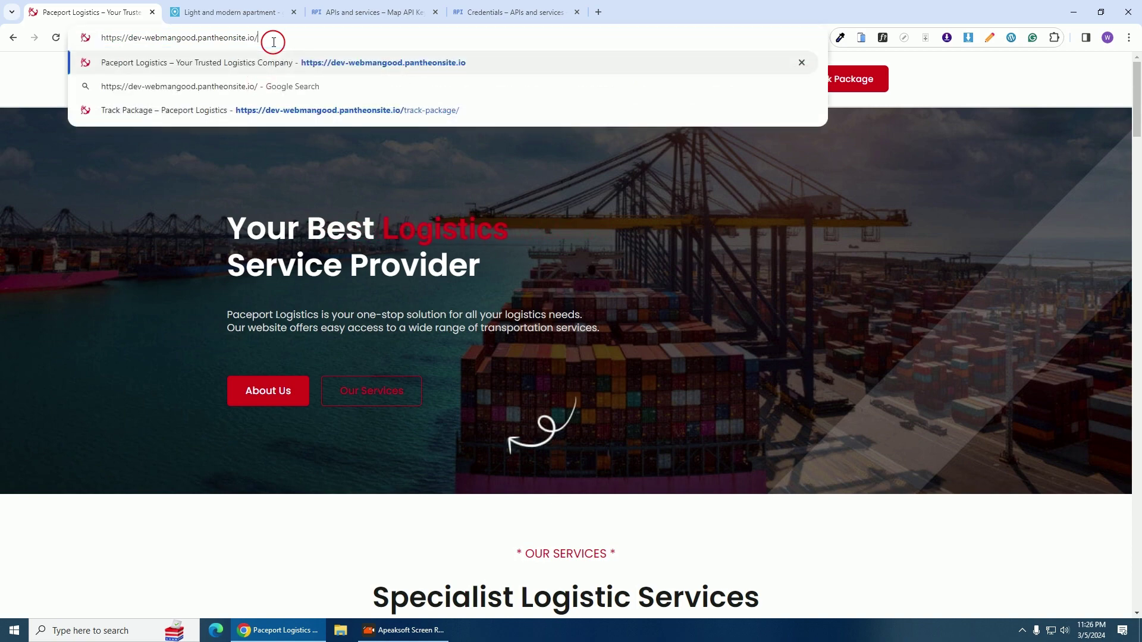
text(wp-admin)
key(Return)
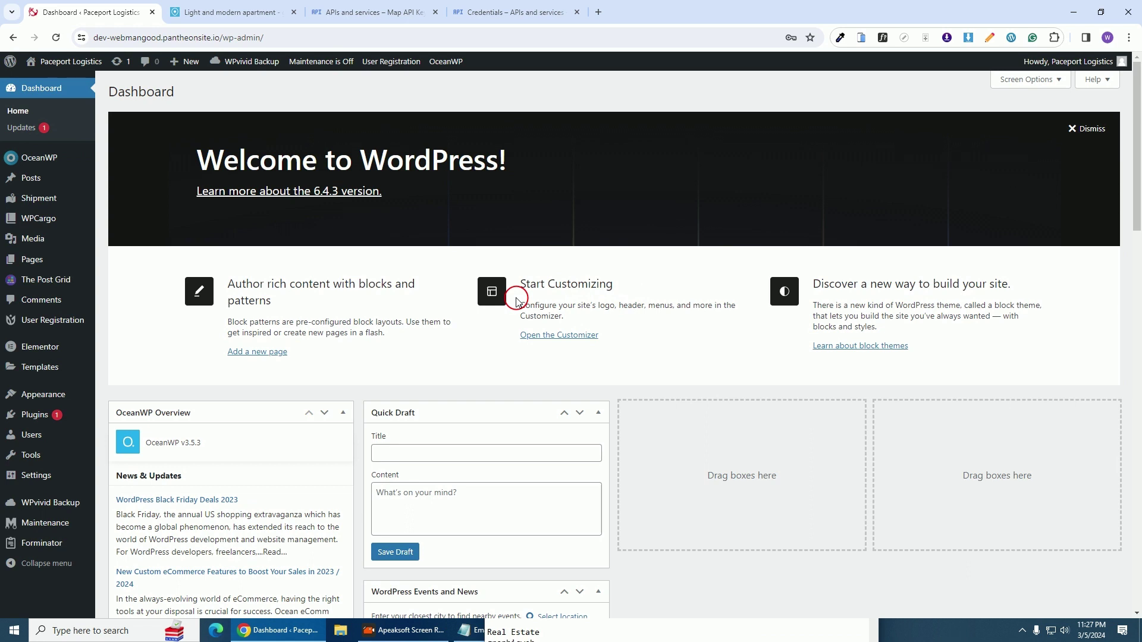
- Open the WPCargo map settings in the WordPress dashboard and go to the Google Map API Key field
click(60, 91)
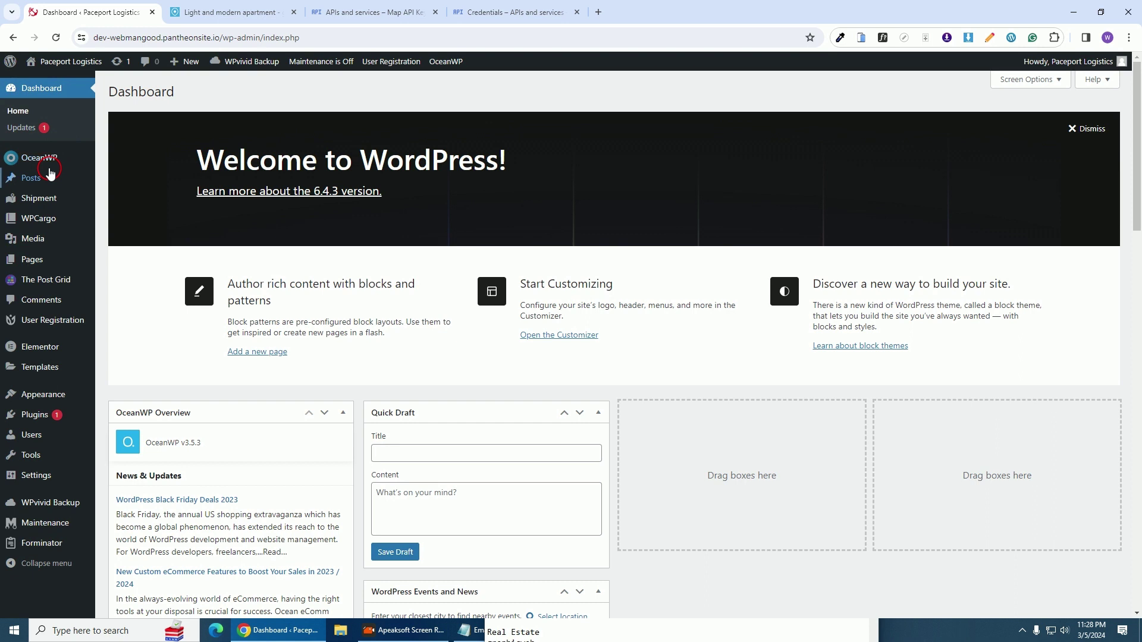
mouse_move(46, 225)
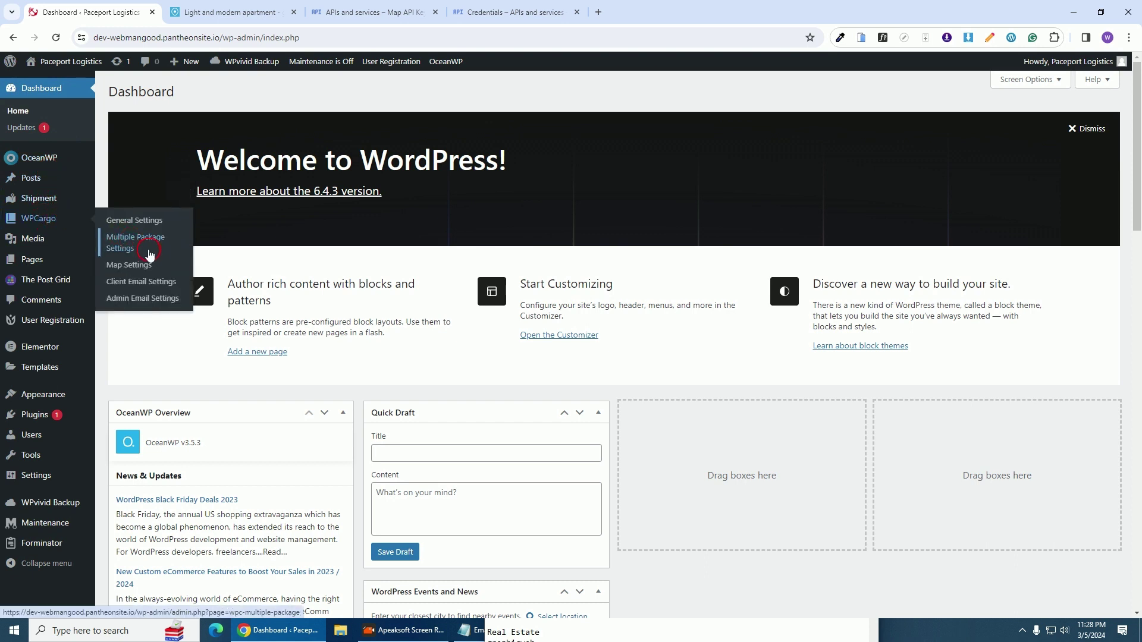
click(131, 267)
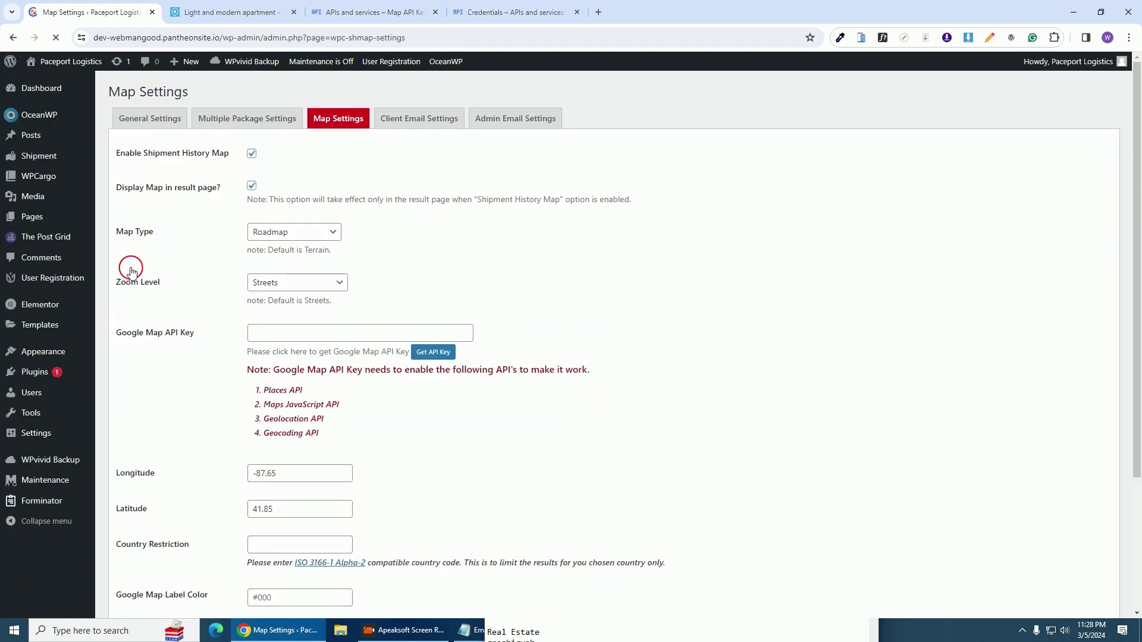
click(284, 332)
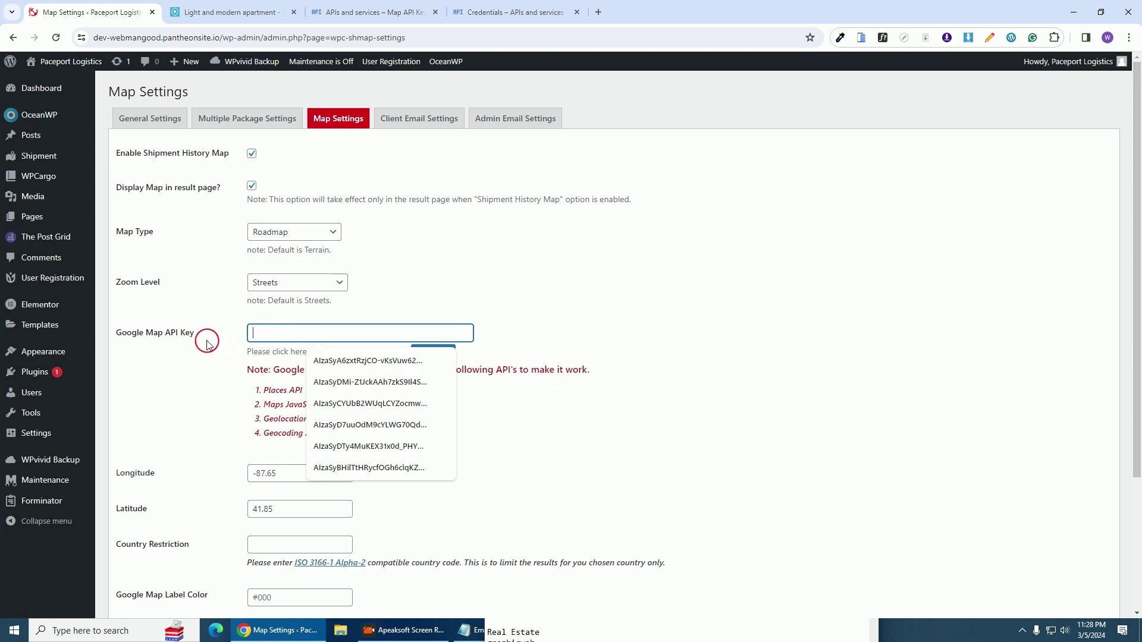
- Reveal the Logistic Website API key on the Google Cloud Credentials page and copy it
scroll(204, 339, down, 1)
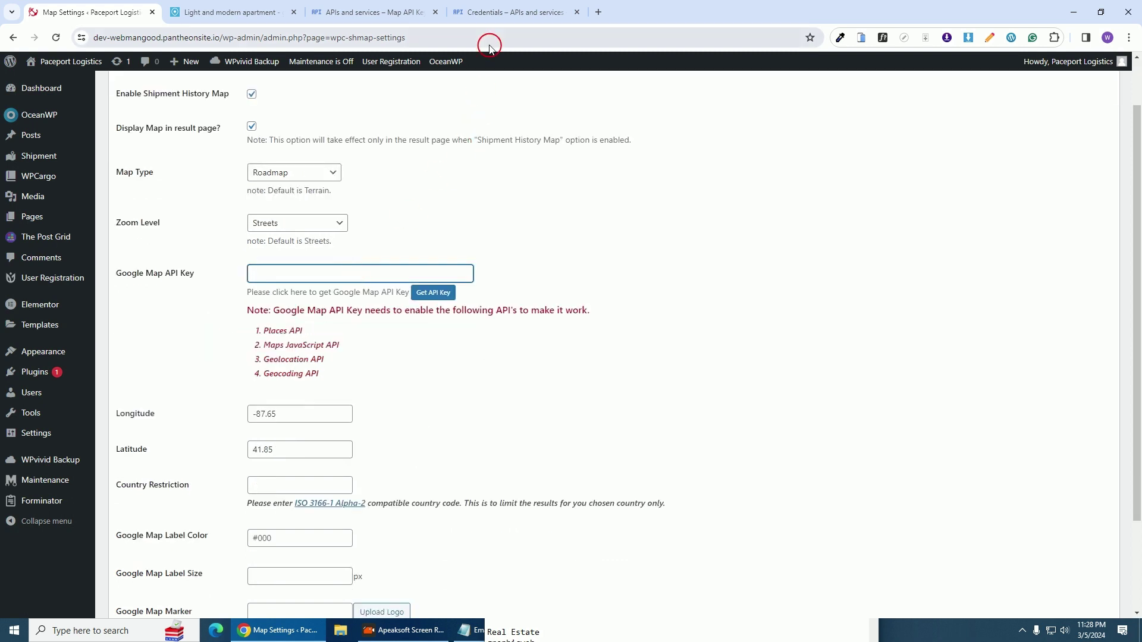
click(491, 11)
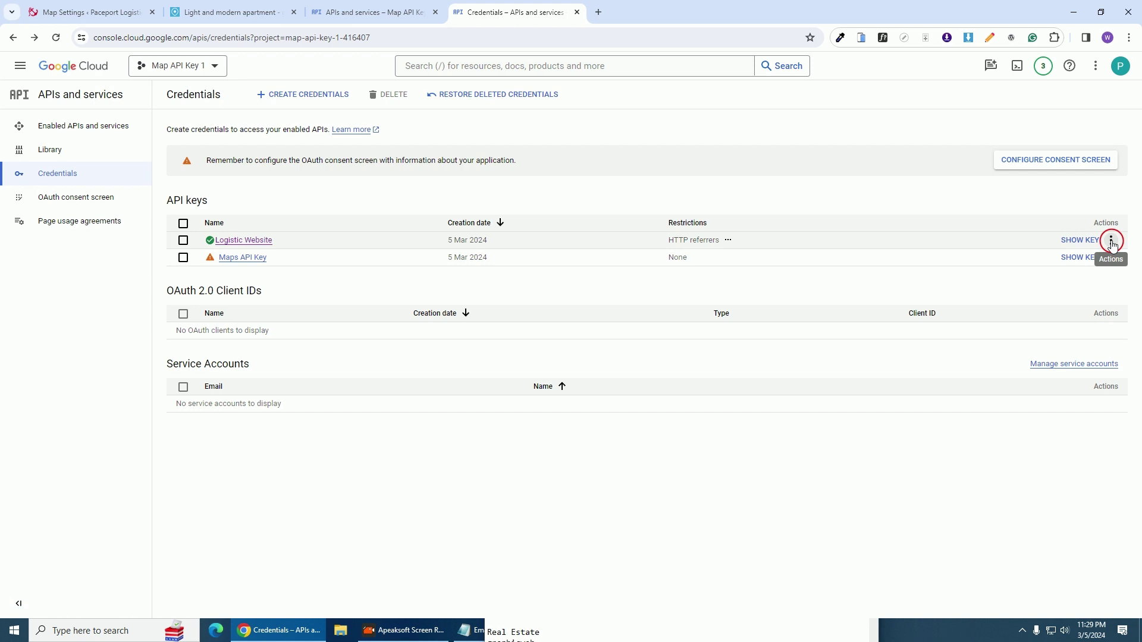
click(1082, 241)
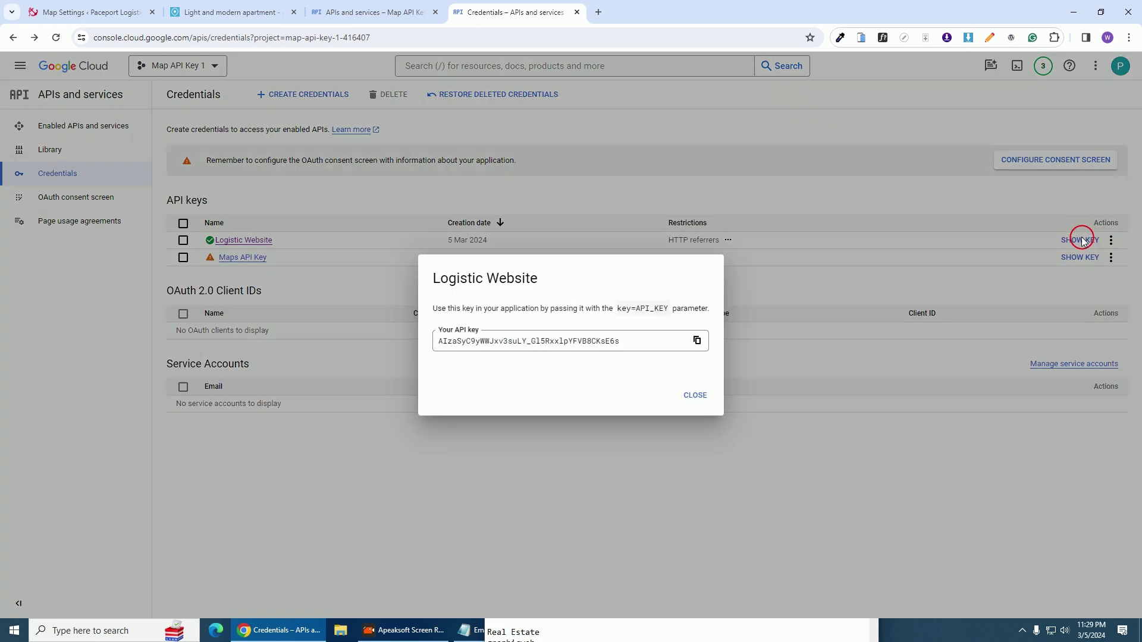
click(698, 342)
- Paste the copied key as WPCargo's Google Map API Key, save the map settings, and check the Point of Origin map
click(69, 13)
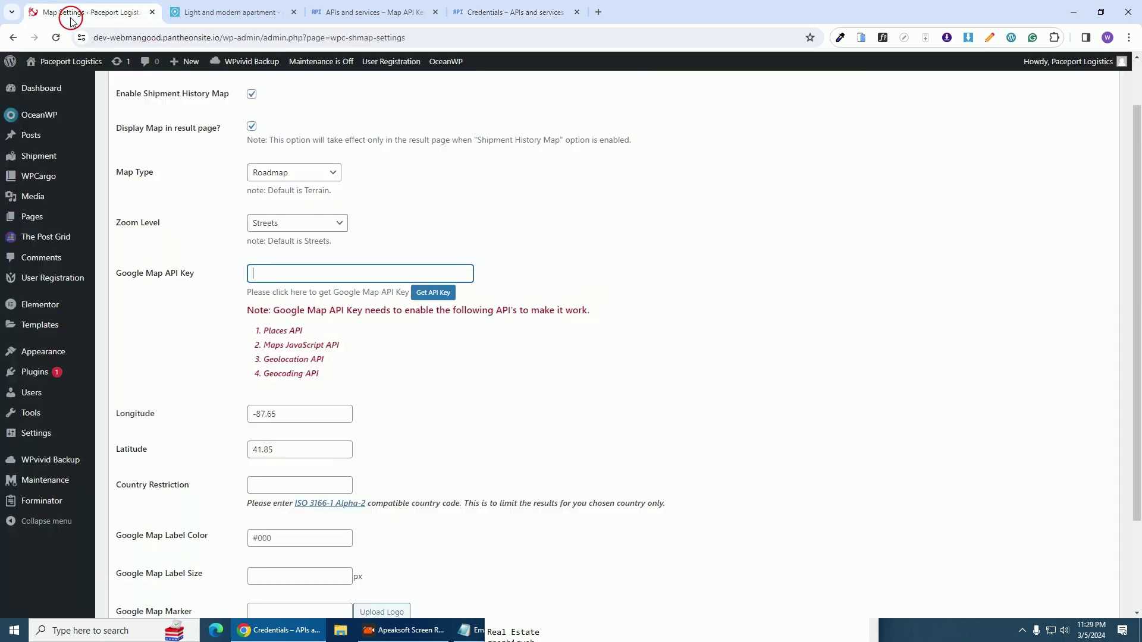
click(338, 271)
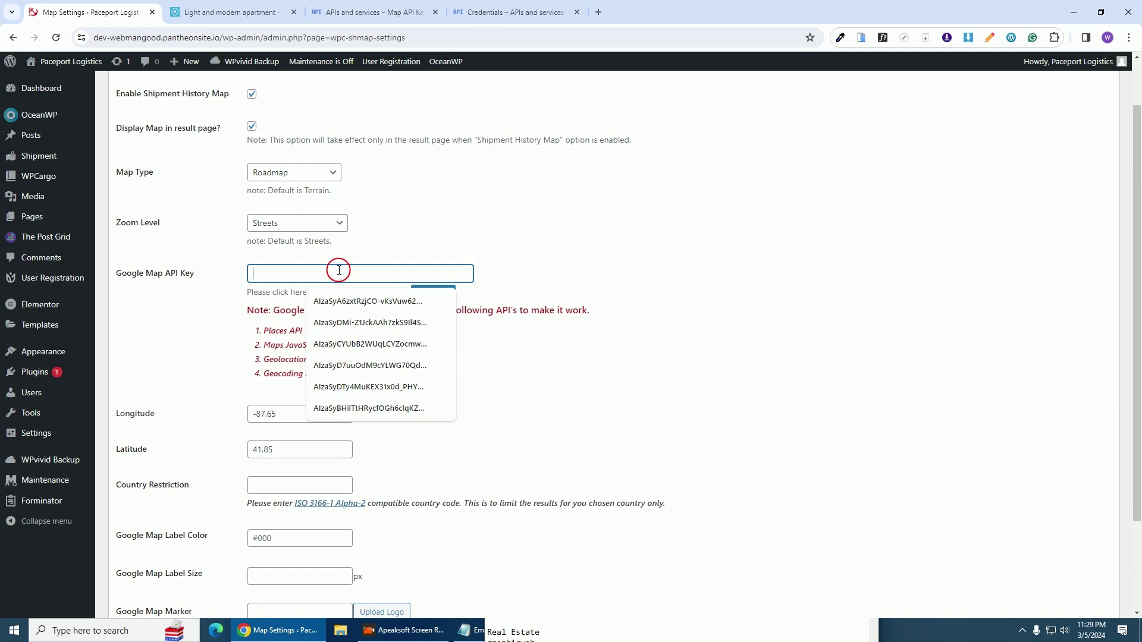
key(ctrl+v)
scroll(573, 291, down, 1)
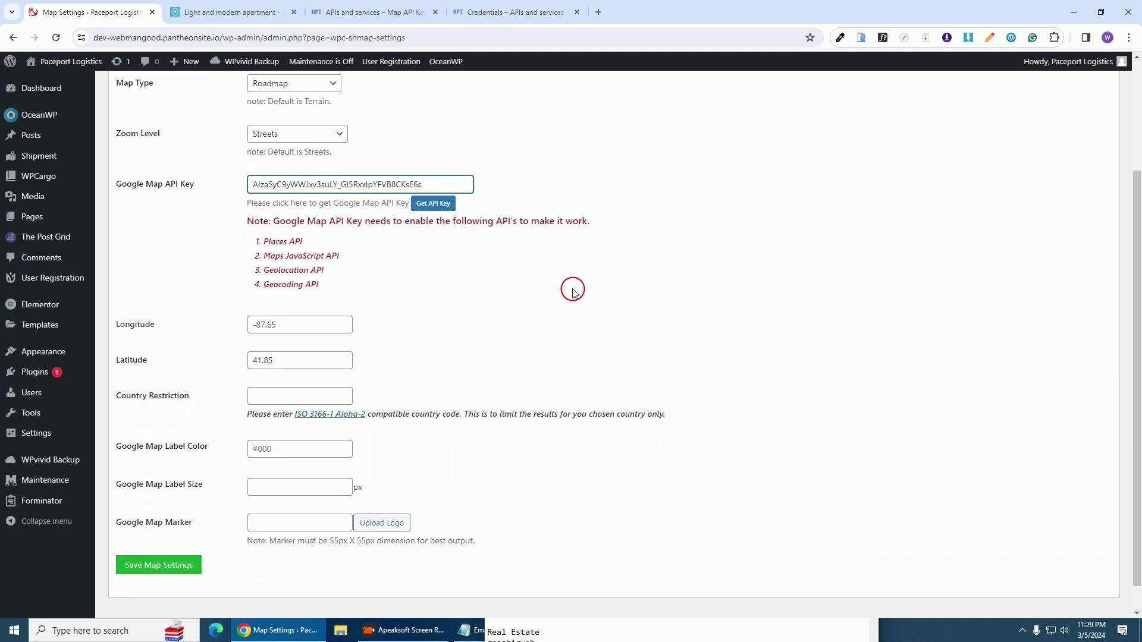
scroll(573, 292, down, 1)
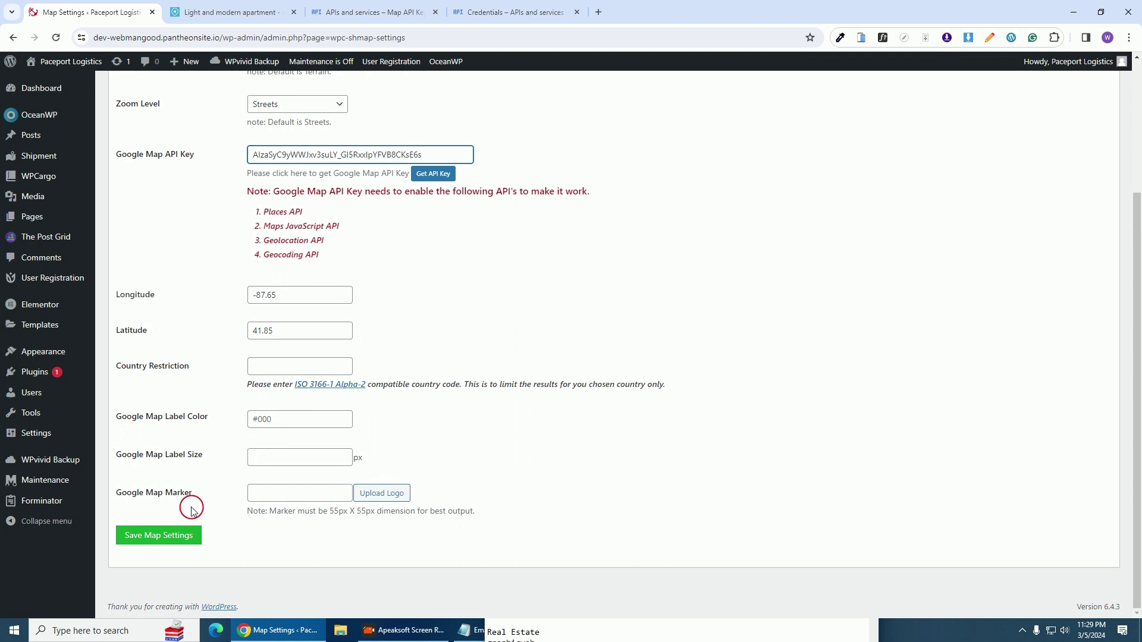
click(159, 542)
click(155, 596)
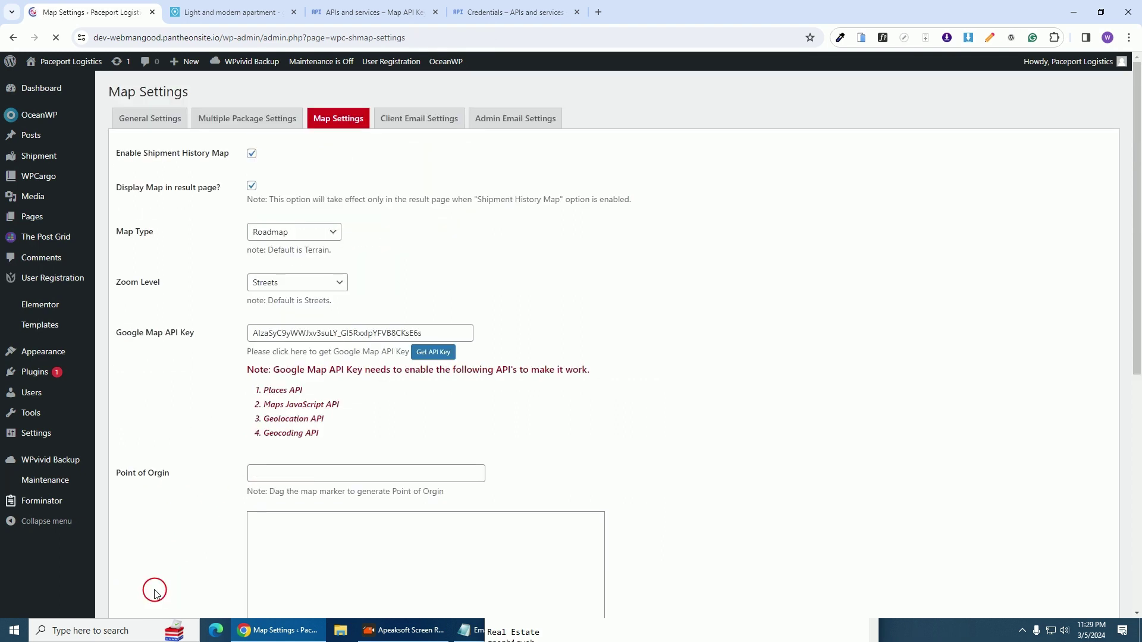
scroll(393, 504, down, 1)
scroll(392, 504, down, 2)
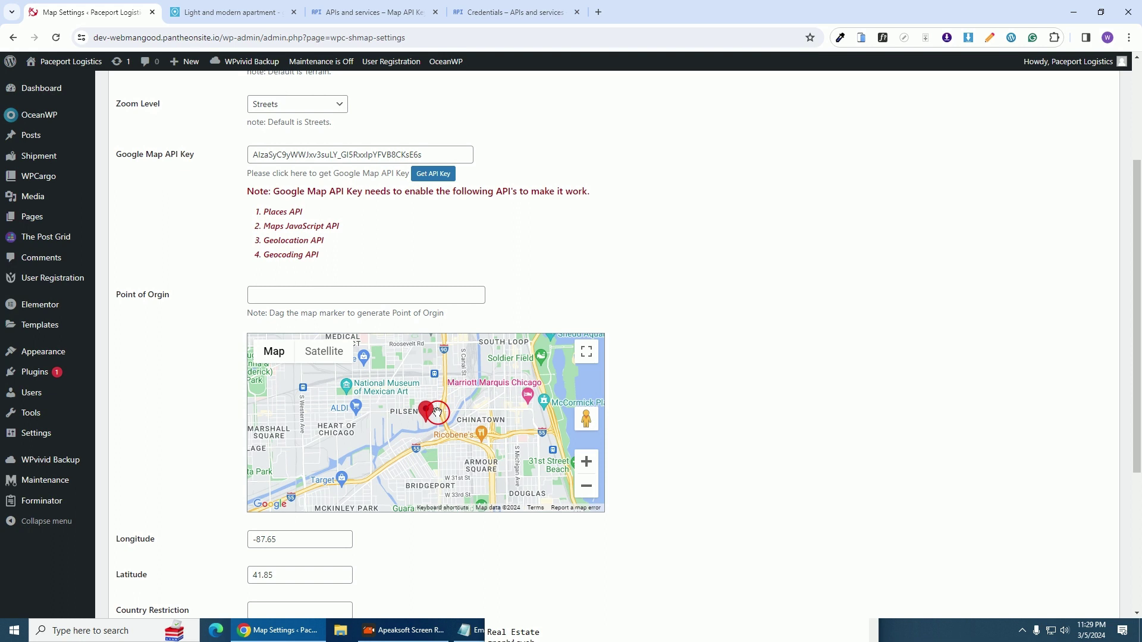
scroll(437, 411, up, 3)
- Open the Paceport Logistics site in a separate browser tab and go to its Track Package page
mouse_move(45, 65)
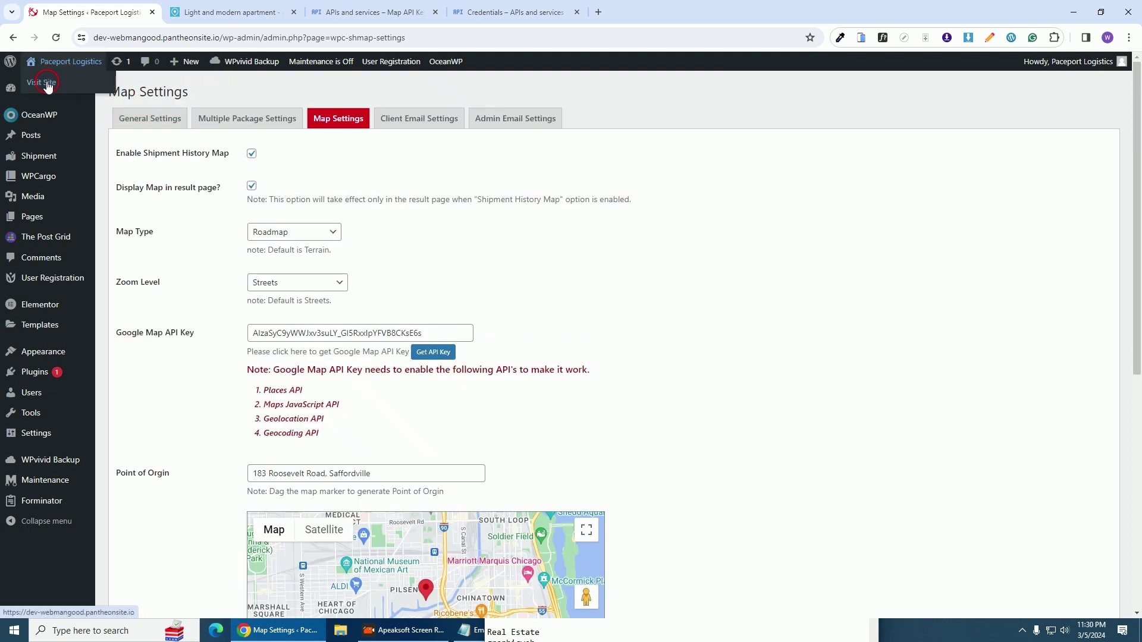
middle_click(48, 83)
click(232, 13)
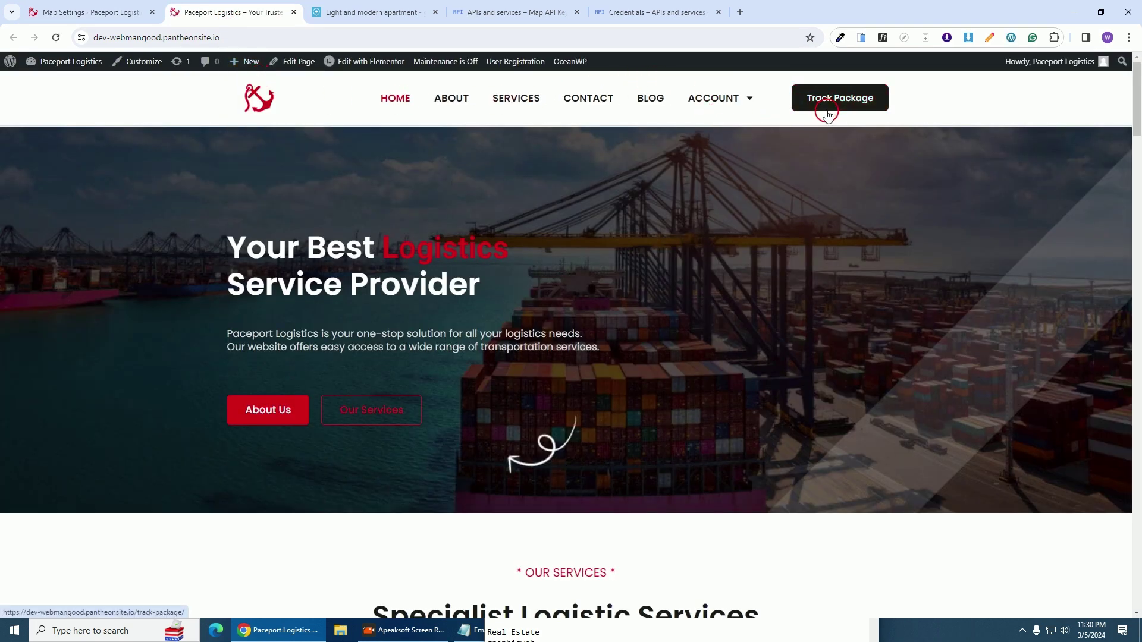
click(824, 108)
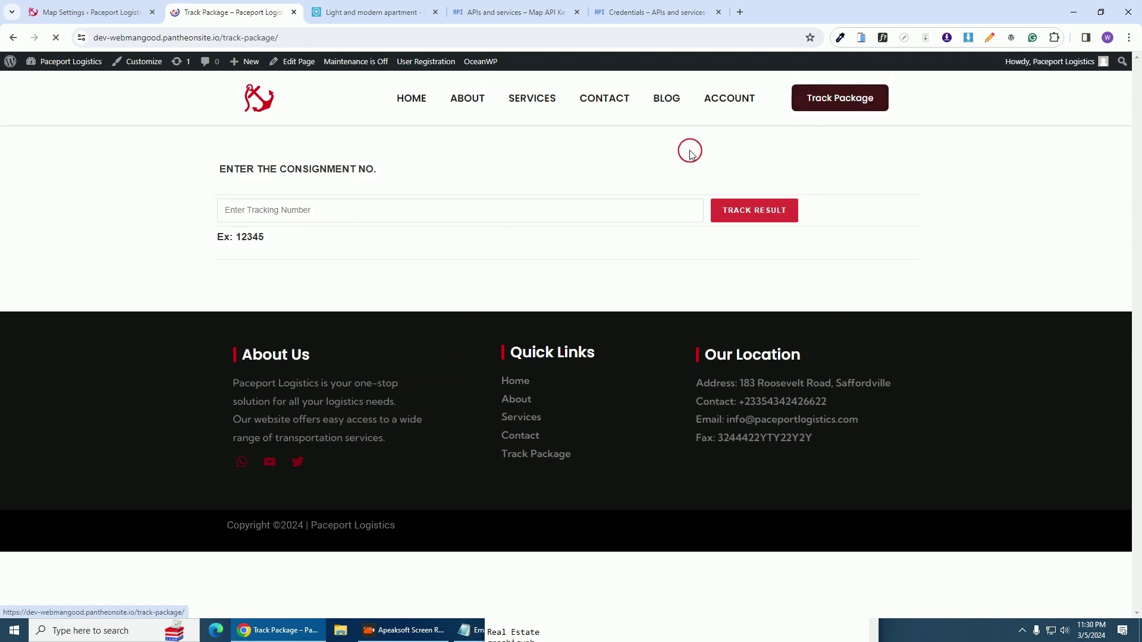
- Switch to the Email Details.txt note in Notepad, copy the live tracking code, and minimize the note
click(512, 632)
mouse_move(650, 601)
mouse_down()
mouse_move(586, 604)
mouse_move(643, 605)
mouse_up()
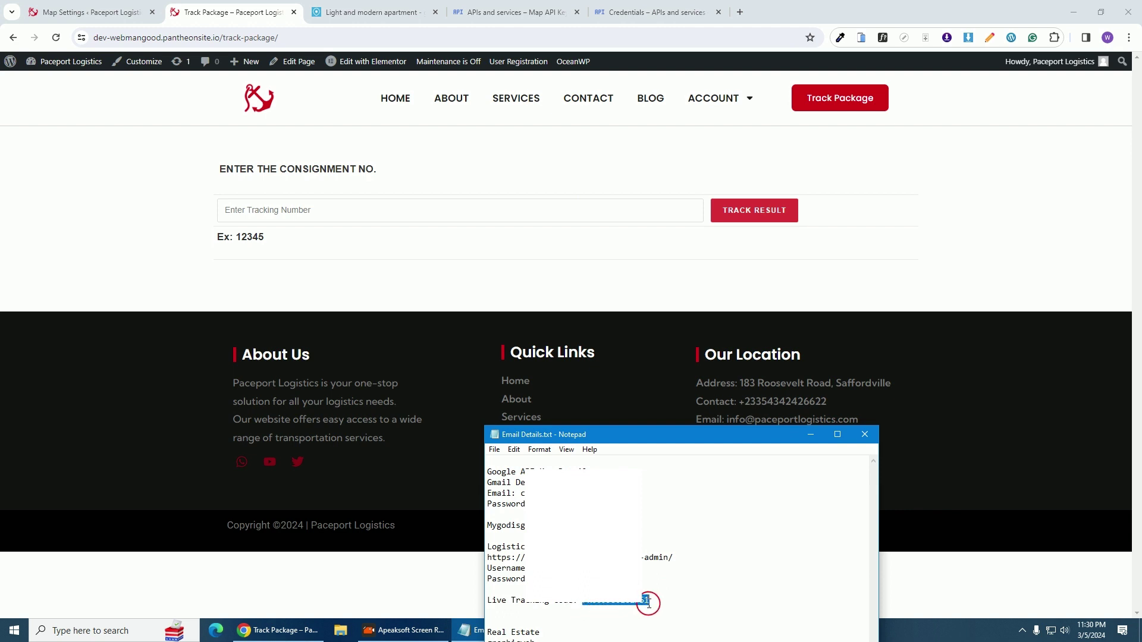
right_click(642, 601)
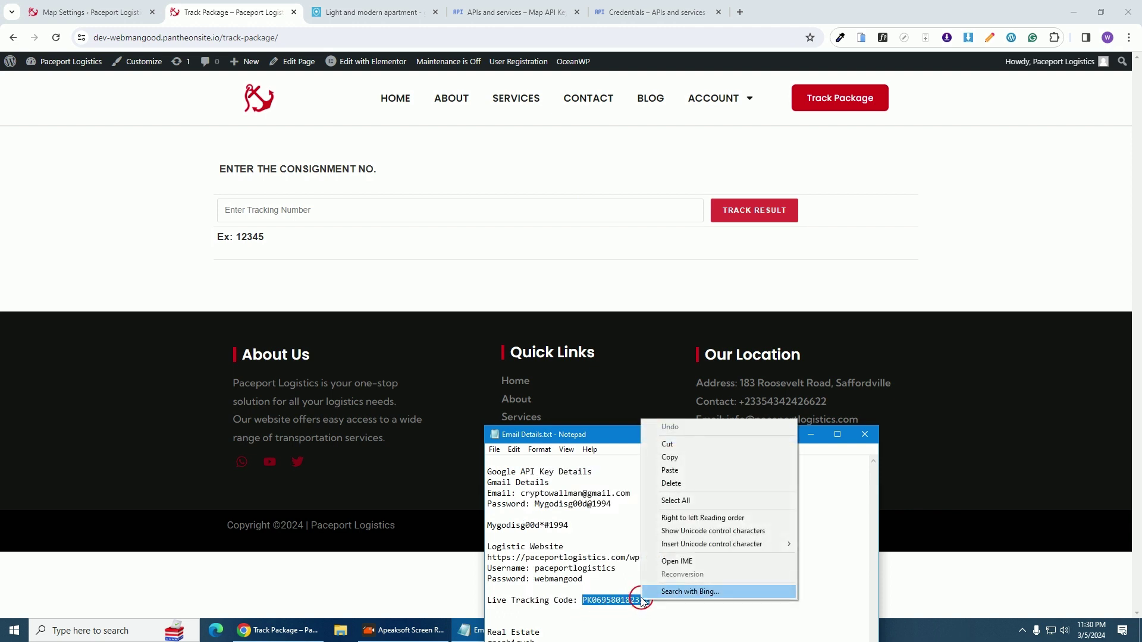
click(687, 458)
click(809, 436)
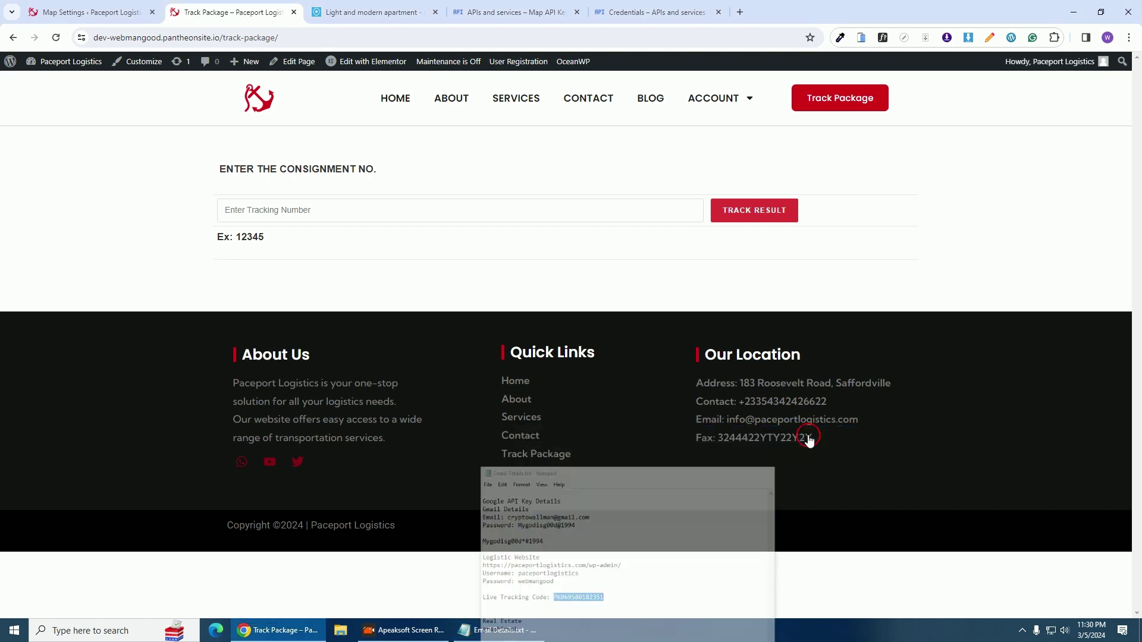
- Track the shipment with the copied tracking code and examine the map and shipment history in its result
click(376, 210)
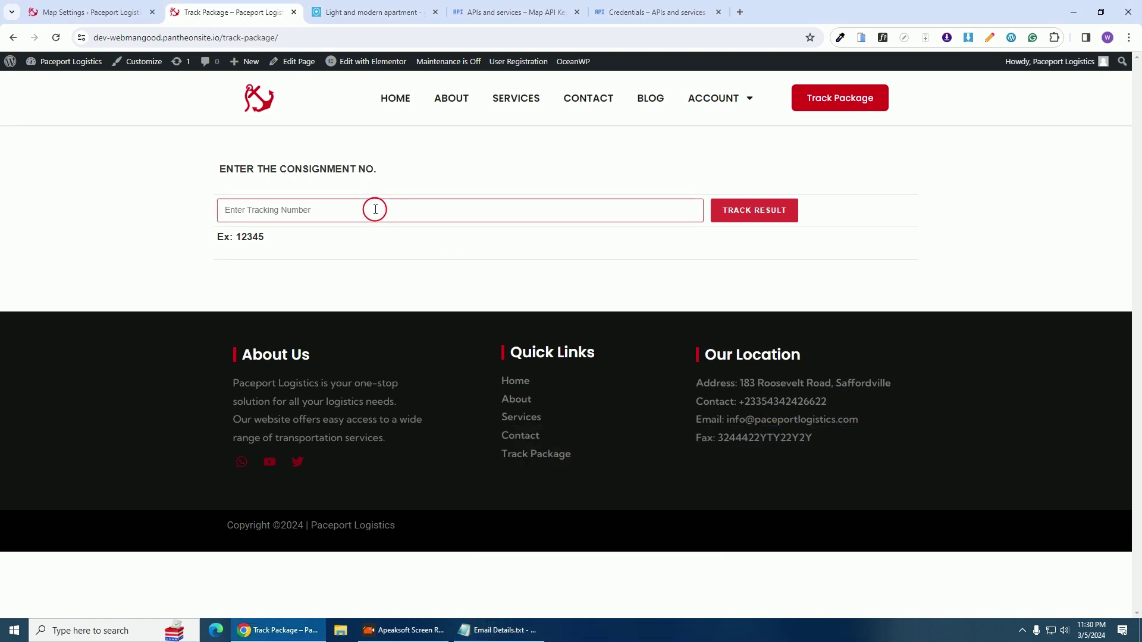
key(ctrl+v)
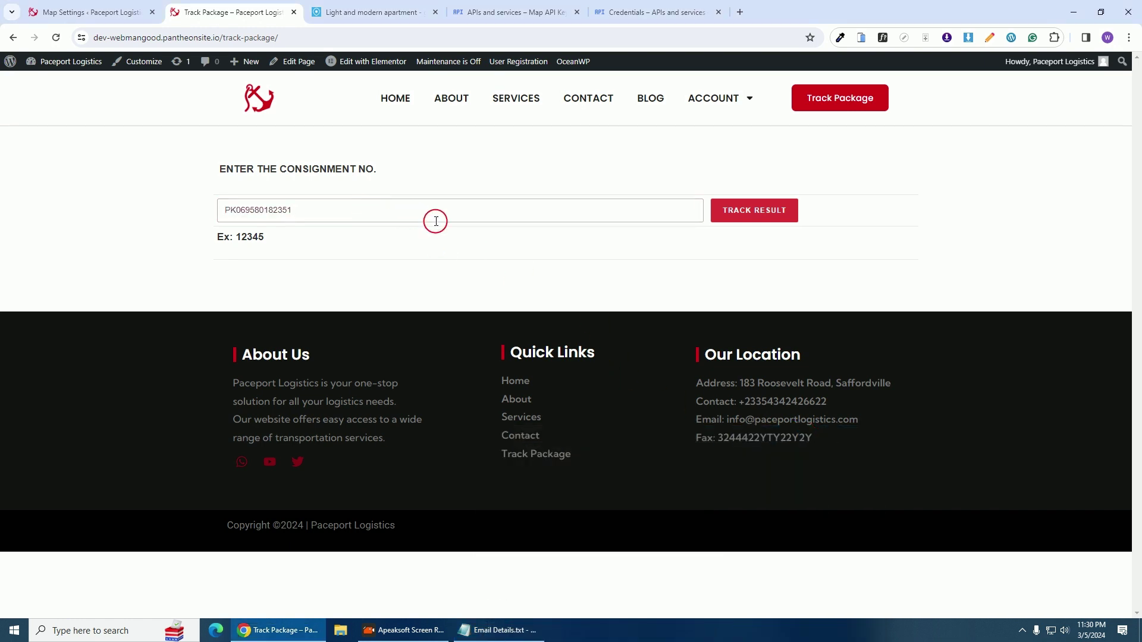
click(753, 222)
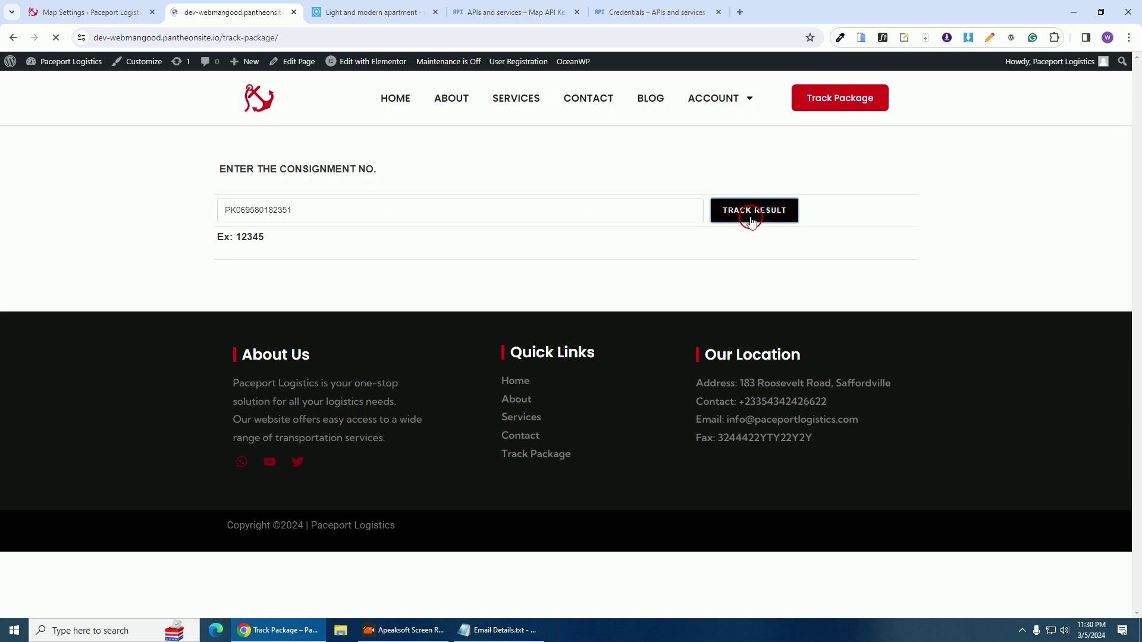
scroll(502, 305, down, 3)
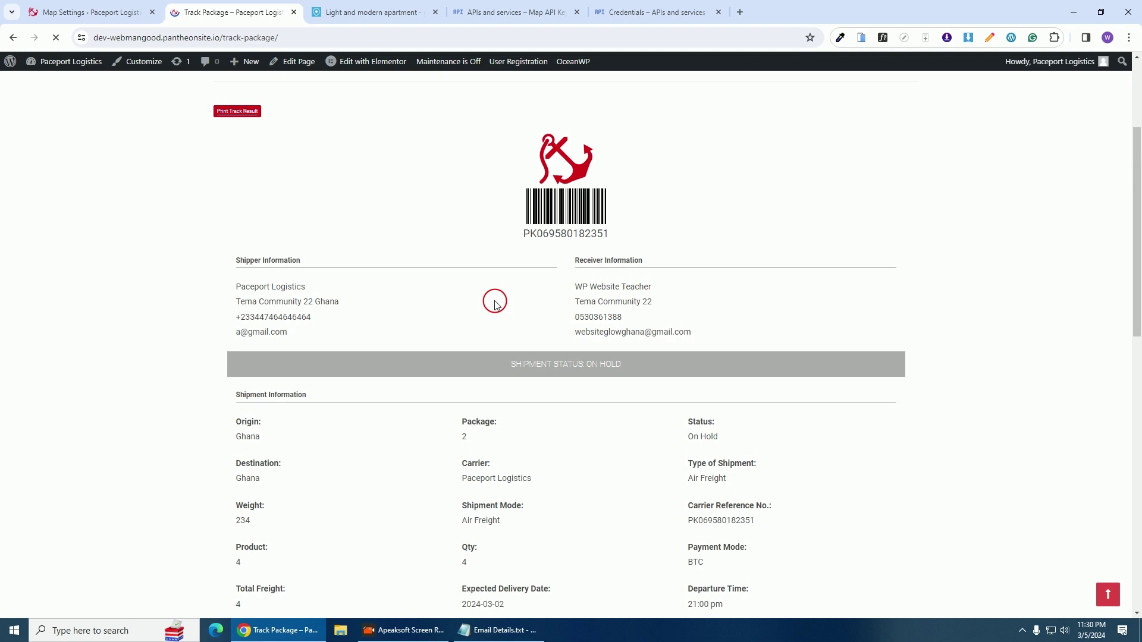
scroll(497, 304, down, 5)
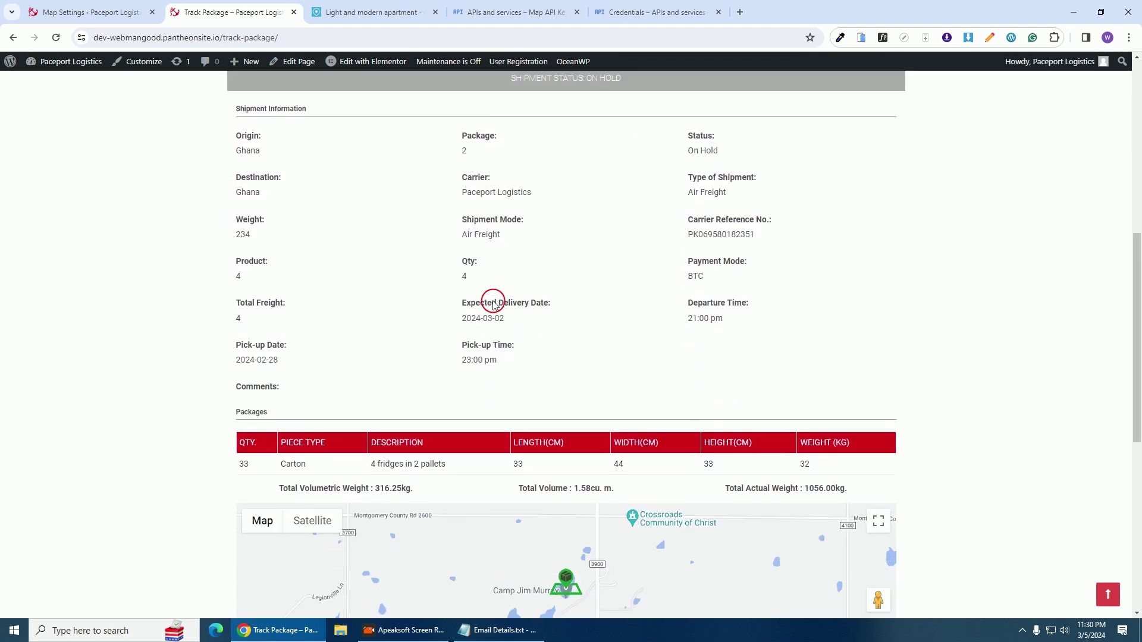
scroll(493, 304, down, 4)
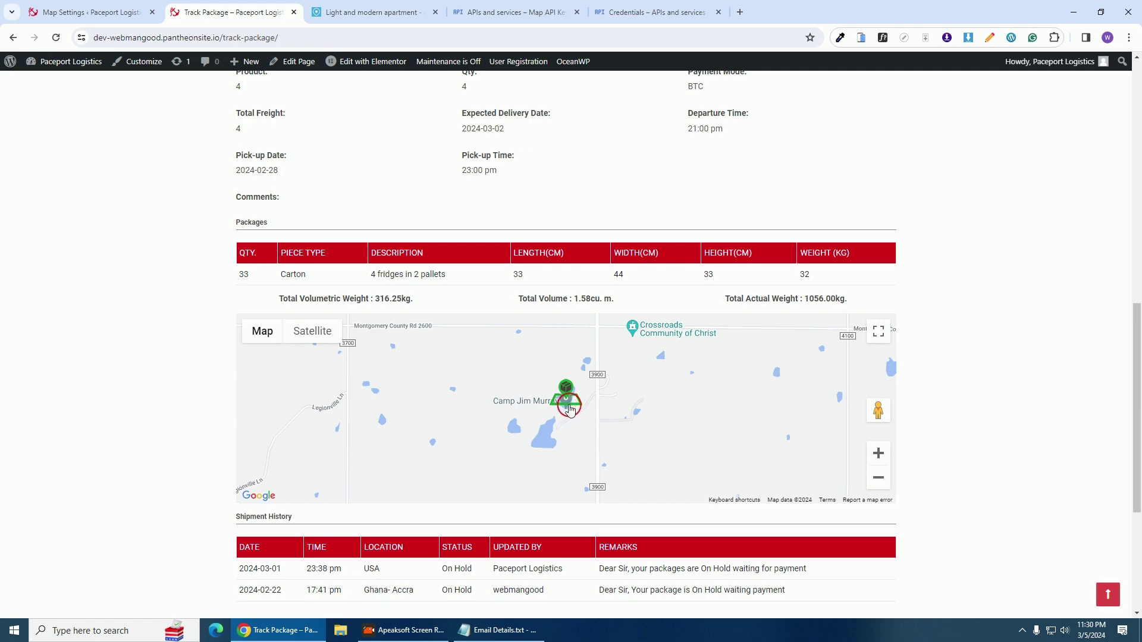
scroll(569, 409, up, 8)
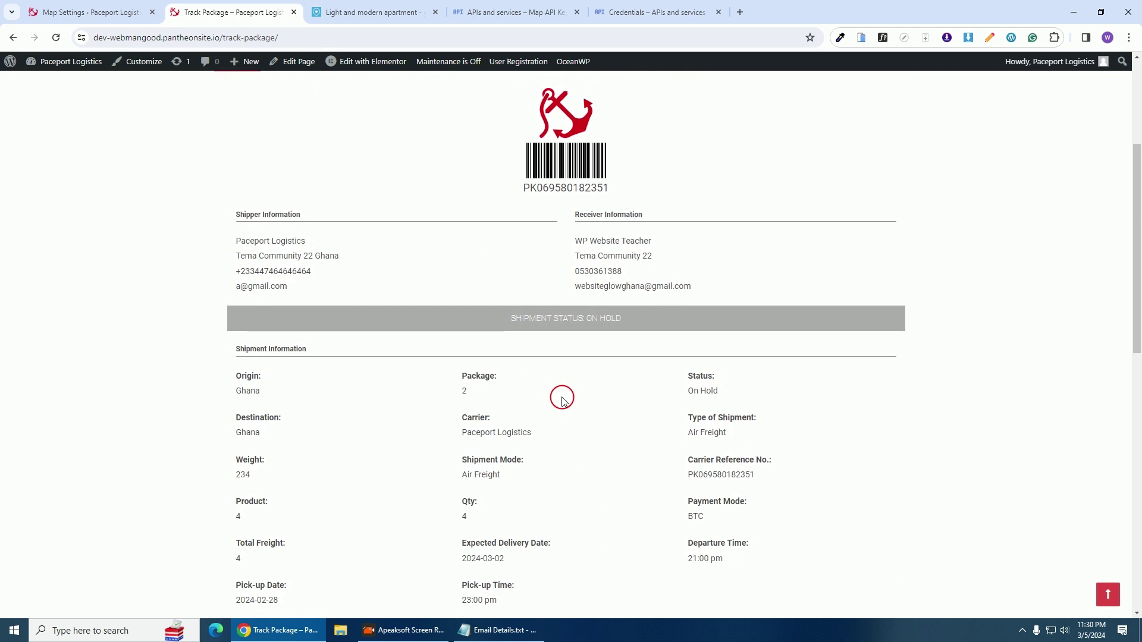
- Look at the Houzez Light and Modern Apartment page, and close the Logistic Website key dialog in Google Cloud
click(652, 11)
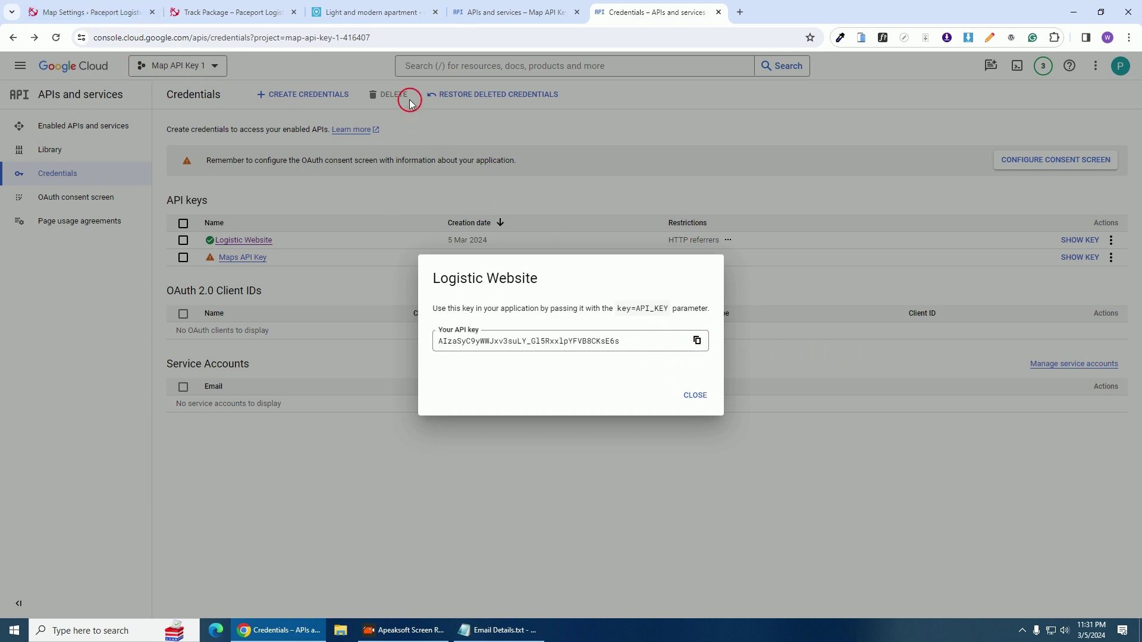
click(354, 12)
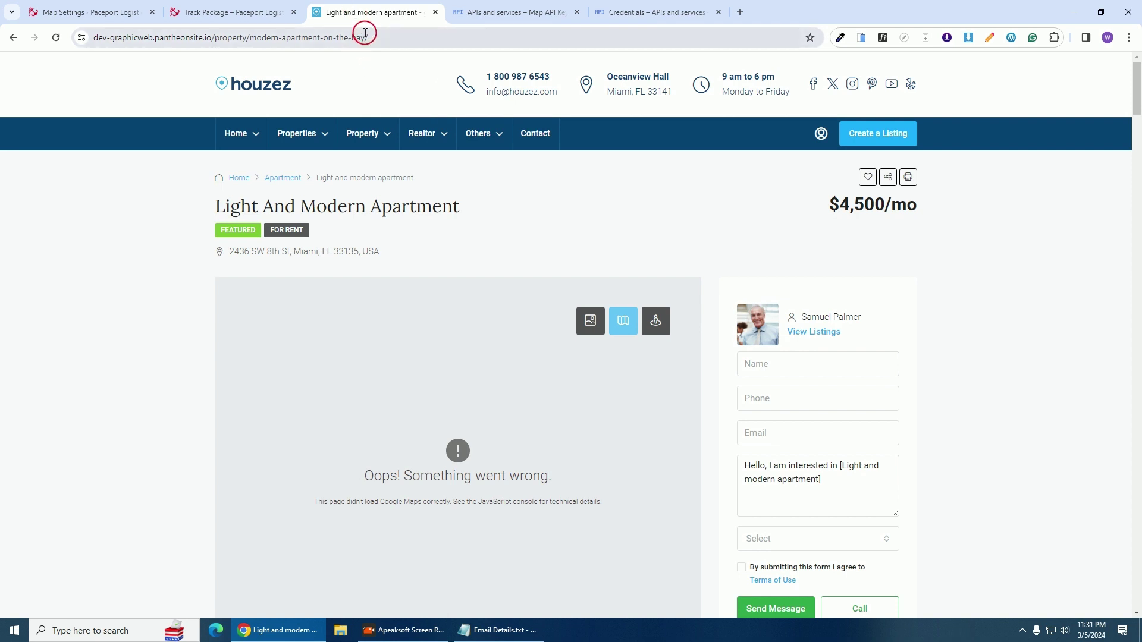
mouse_move(381, 141)
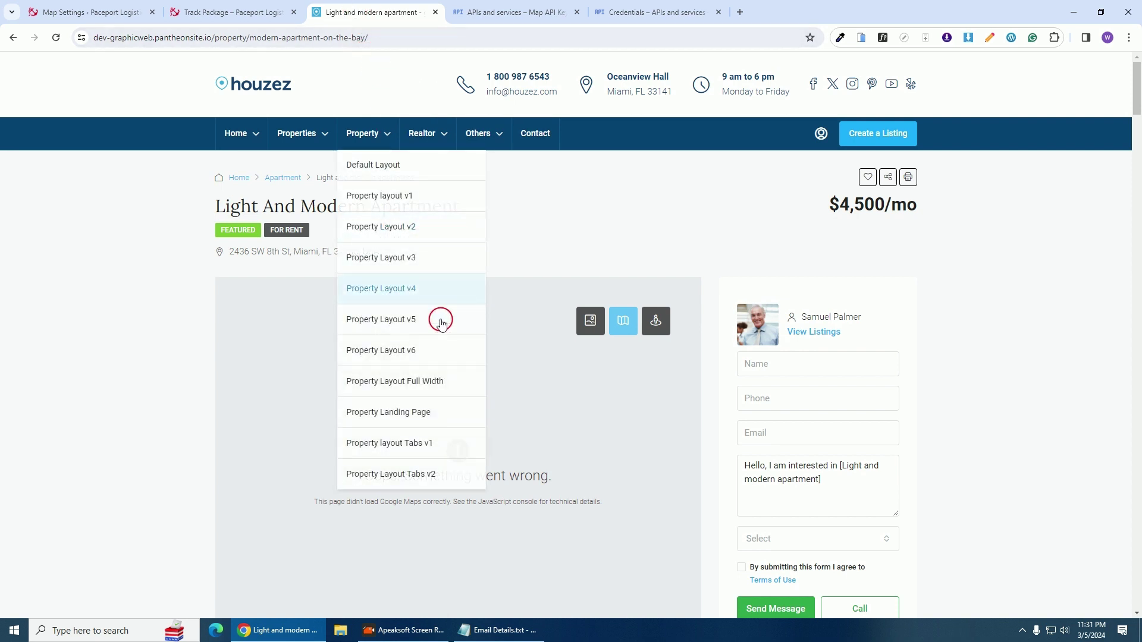
click(661, 12)
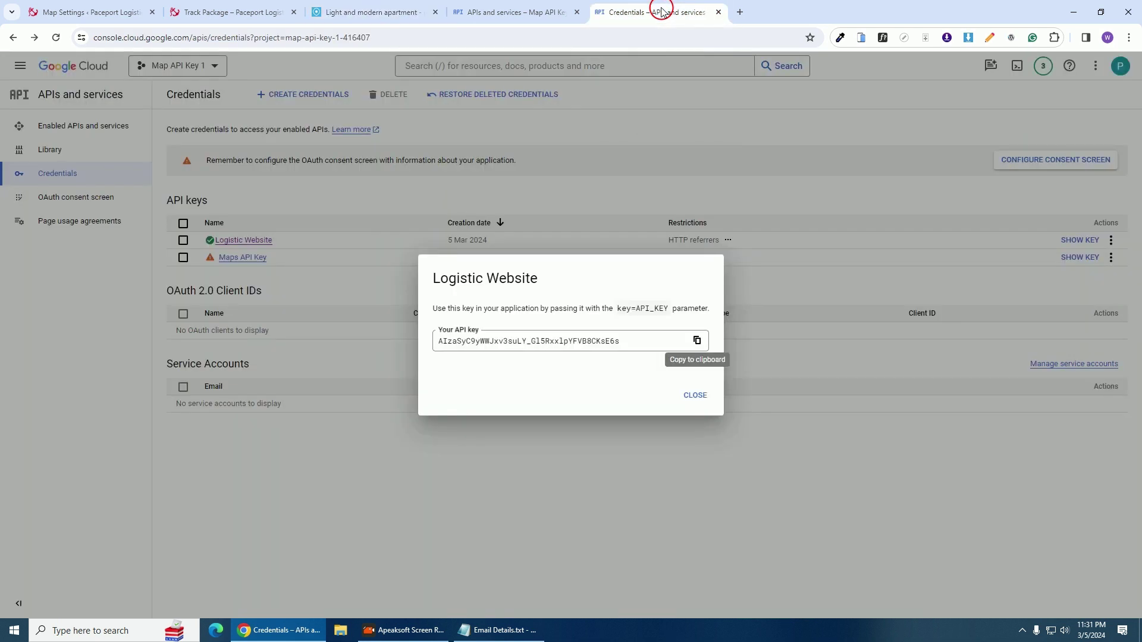
click(695, 397)
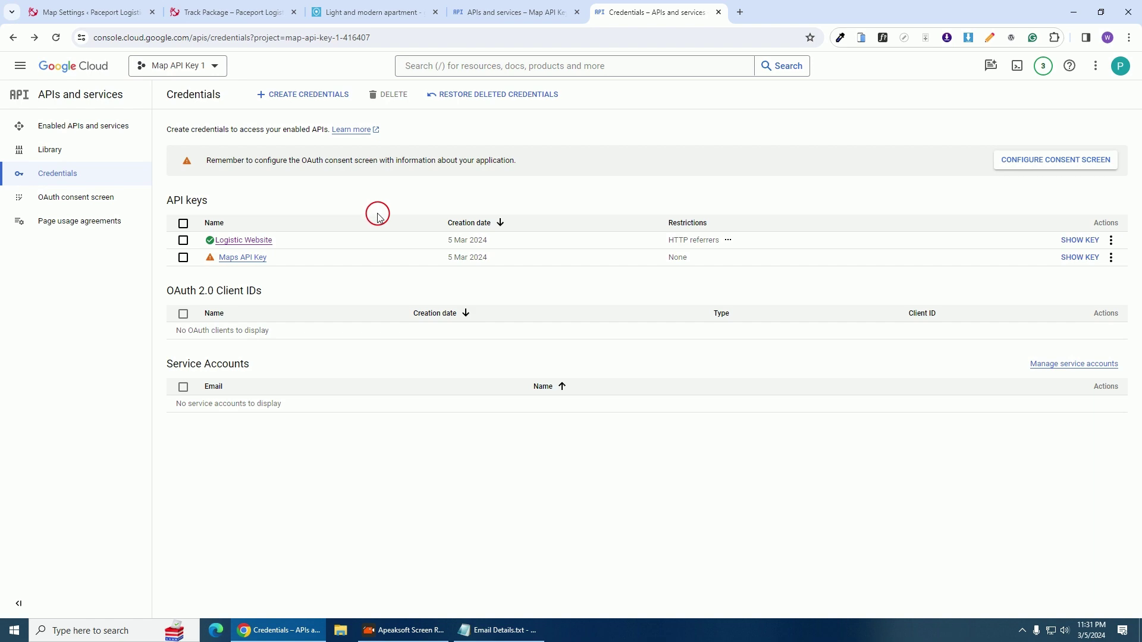
- Go to the Google Cloud welcome page and from there reopen the Map API Key 1 project's API credentials
click(73, 66)
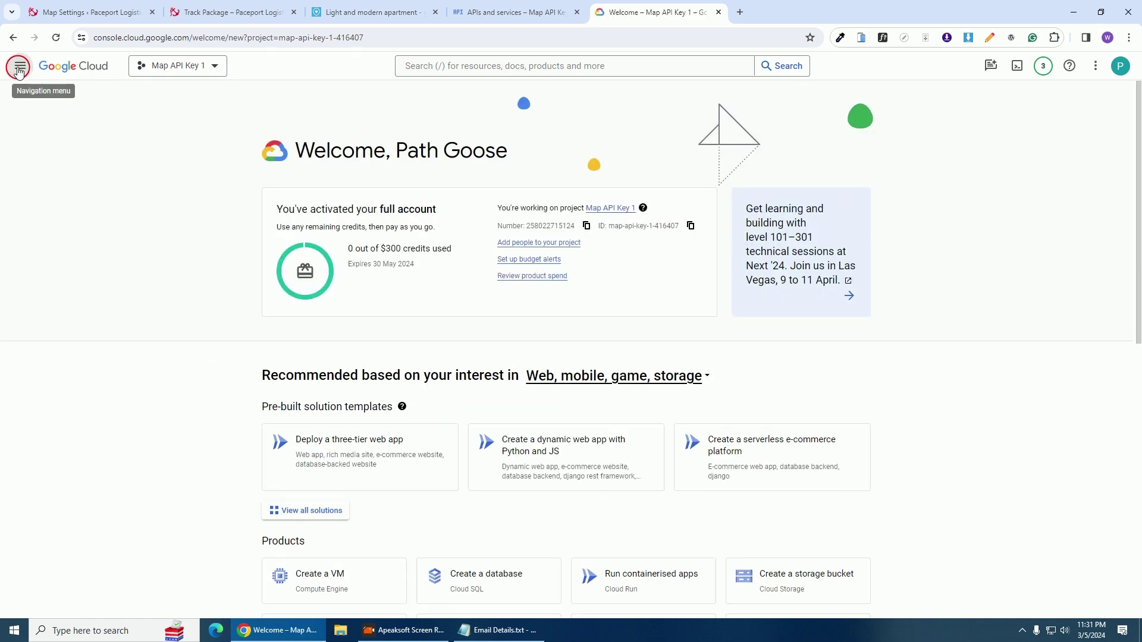
click(20, 69)
mouse_move(78, 193)
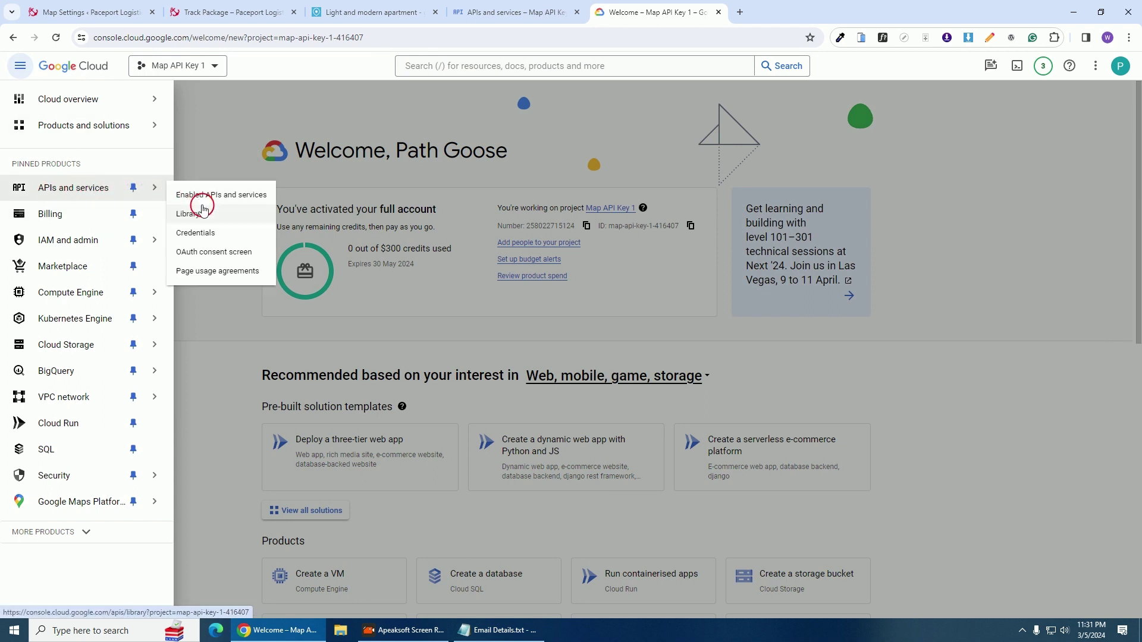
click(194, 235)
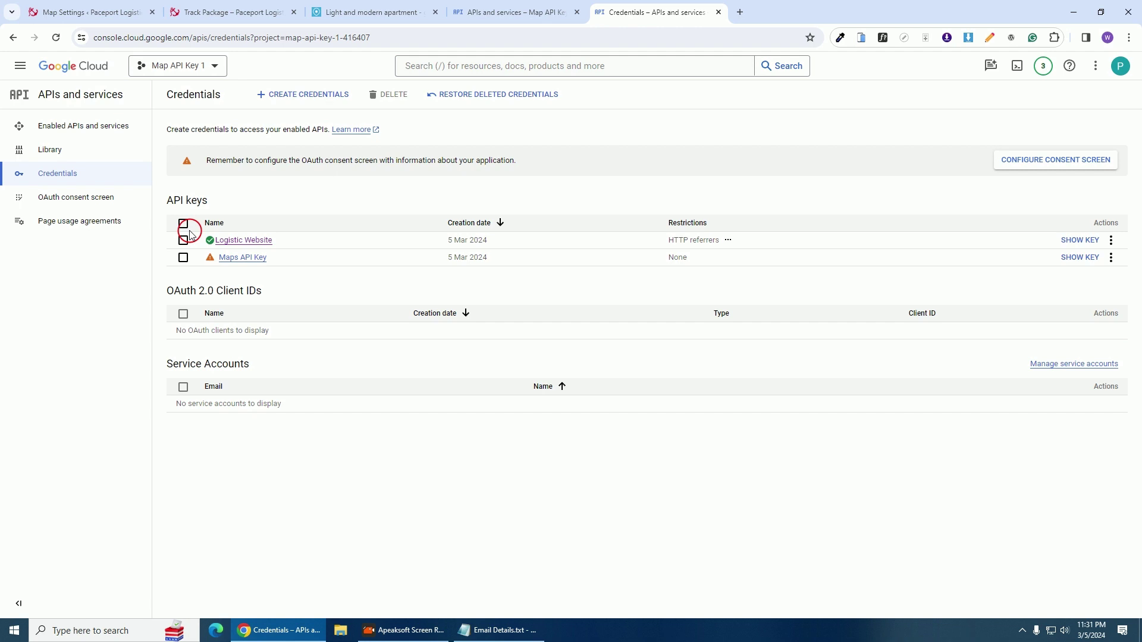
- Create another API key in the Map API Key 1 project and open it for editing
click(280, 101)
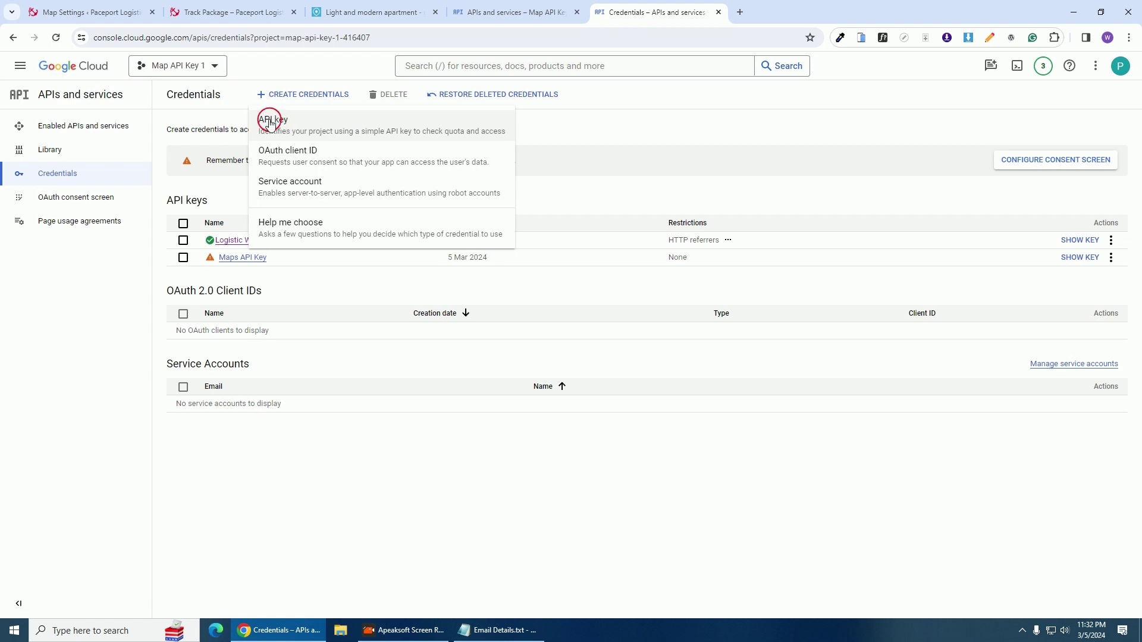
click(269, 122)
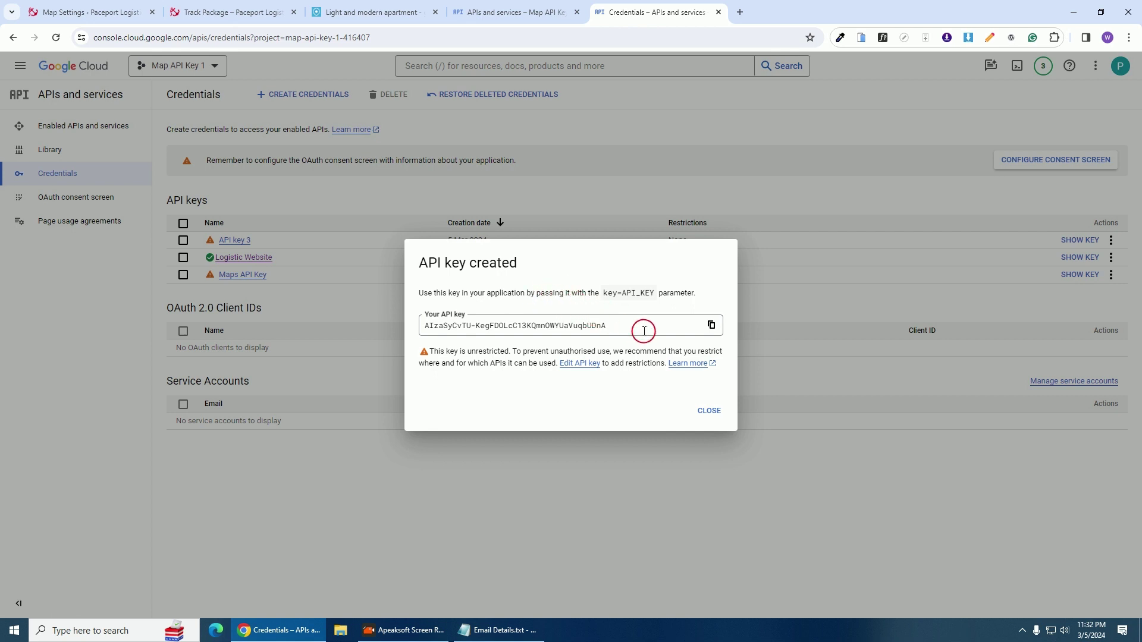
click(581, 364)
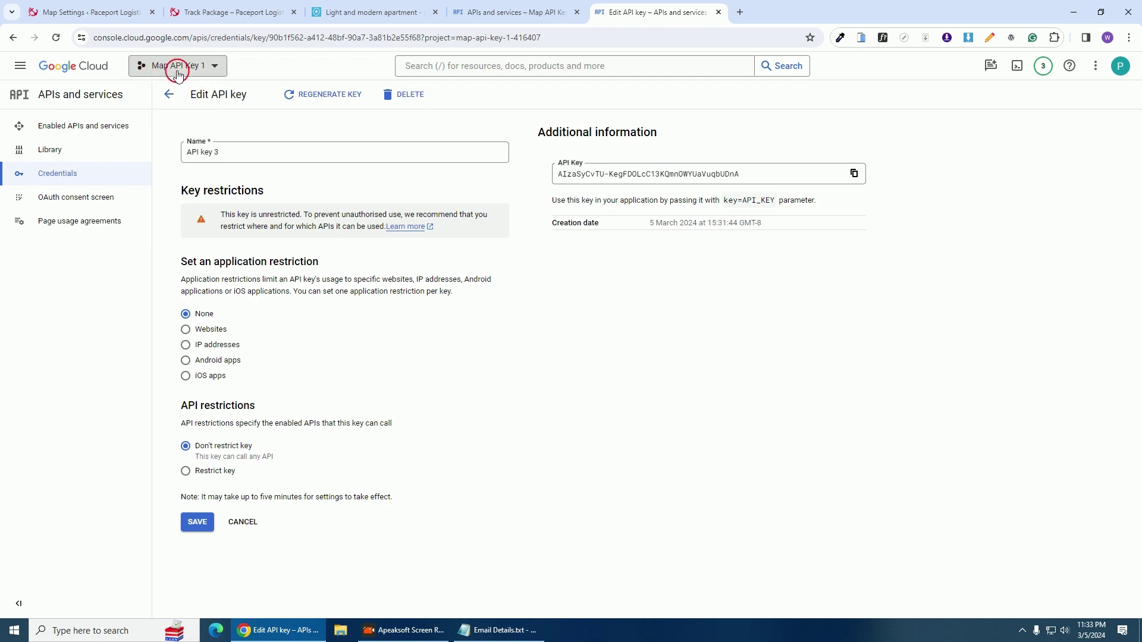
- Name the new API key Real Estate Website and set its application restriction to Websites
click(354, 11)
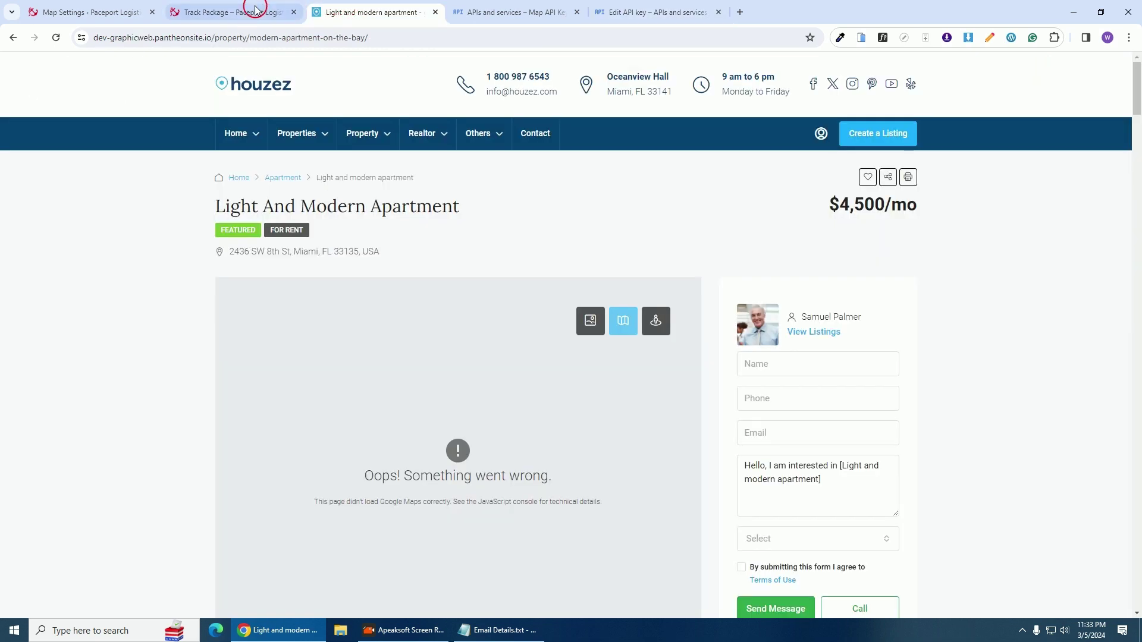
key(ctrl+Tab)
key(ctrl+Tab)
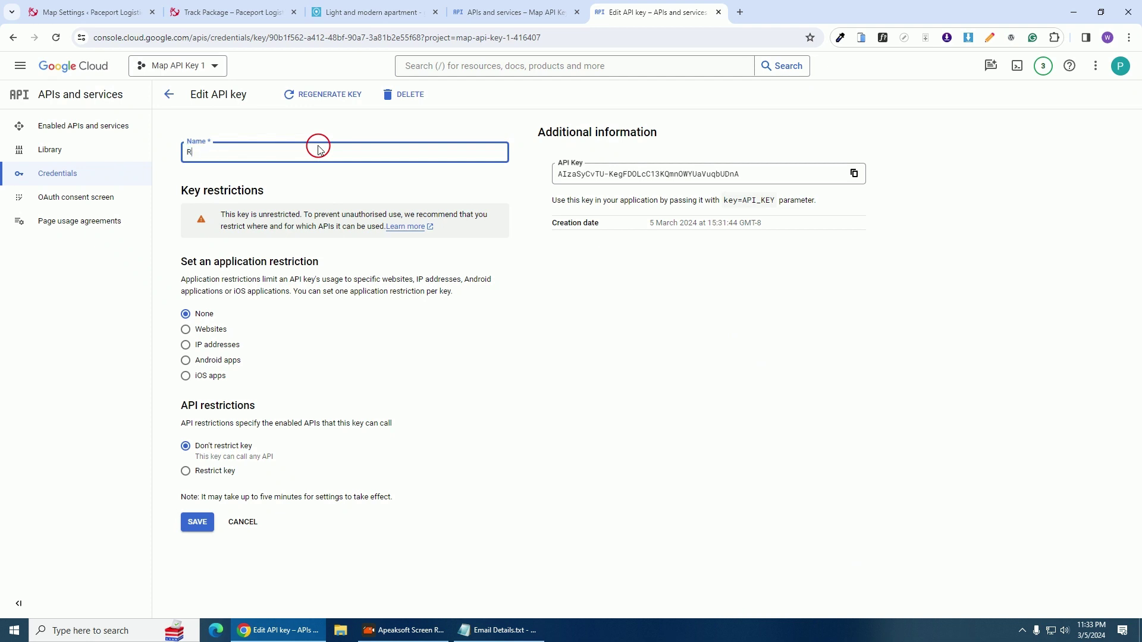
text(Real Estate Website)
click(185, 331)
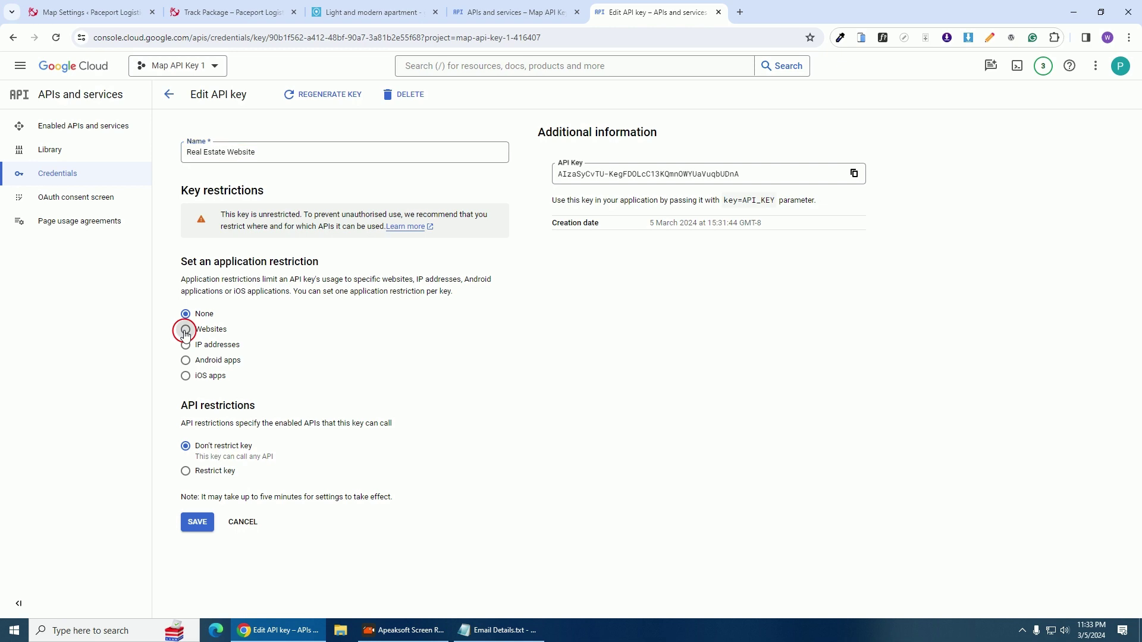
scroll(299, 429, down, 2)
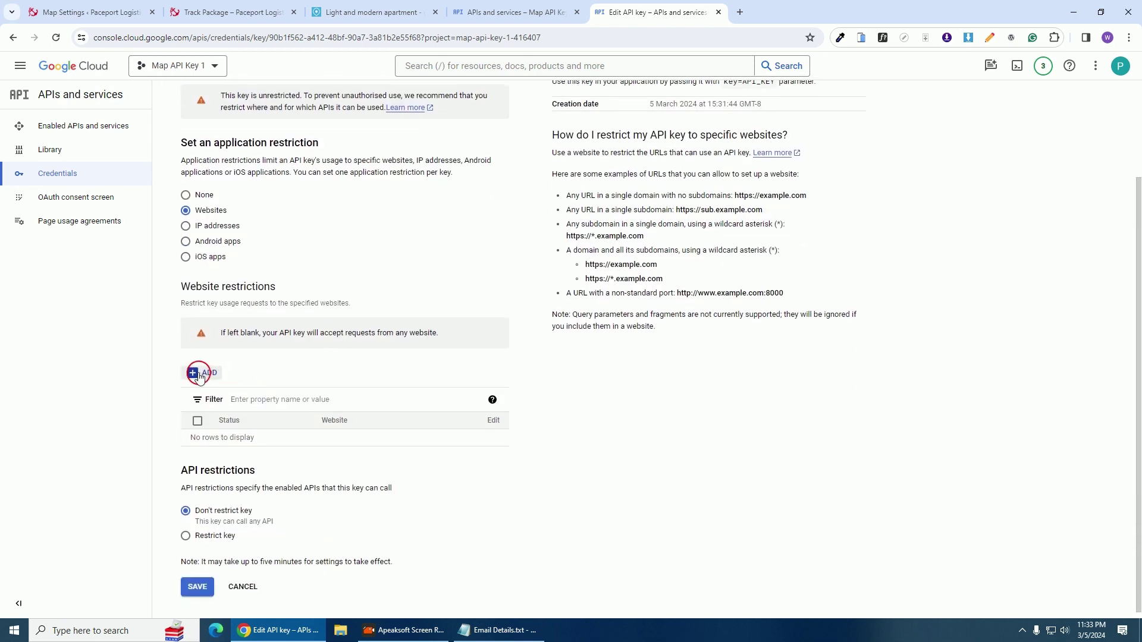
- Add the Houzez site's copied domain, dev-graphicweb.pantheonsite.io, as the key's allowed website and save the key
click(200, 373)
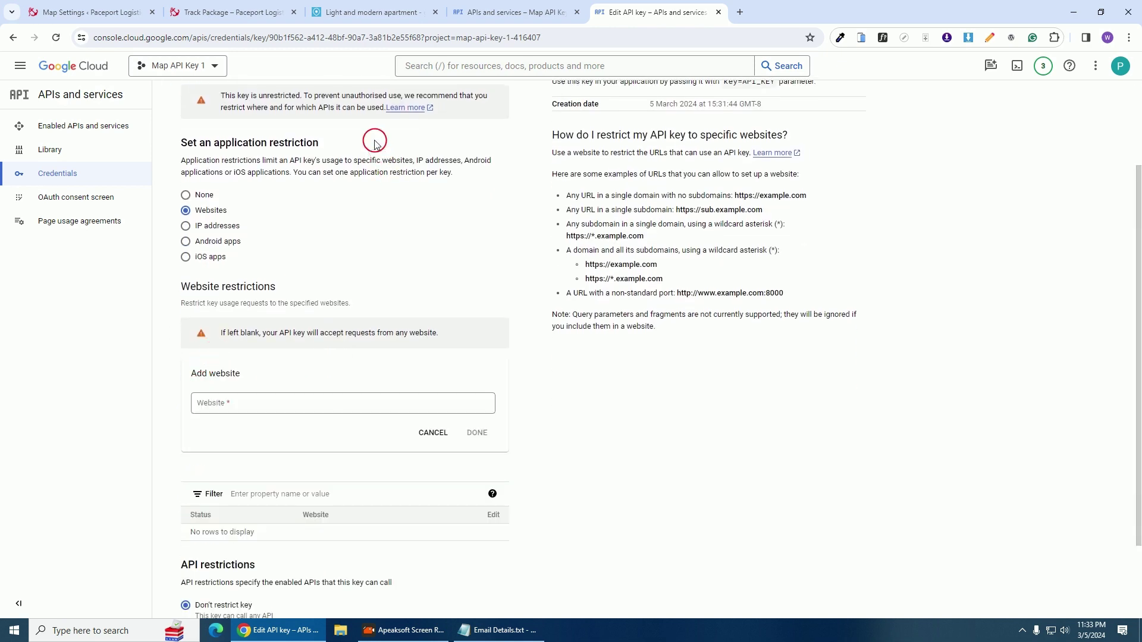
click(351, 12)
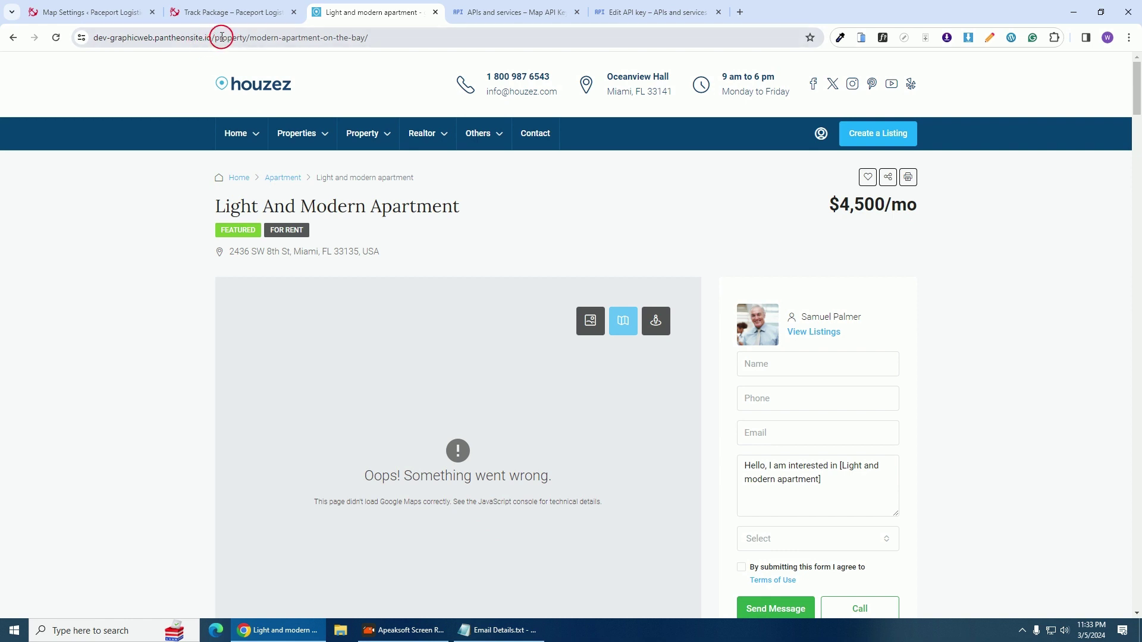
drag(209, 37, 110, 39)
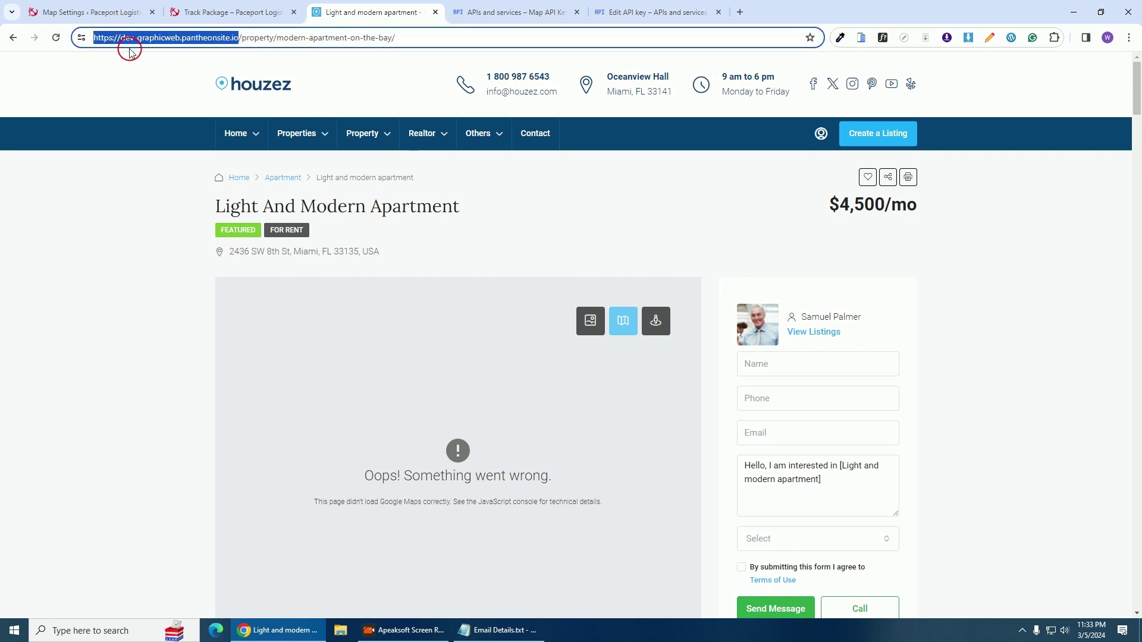
right_click(116, 39)
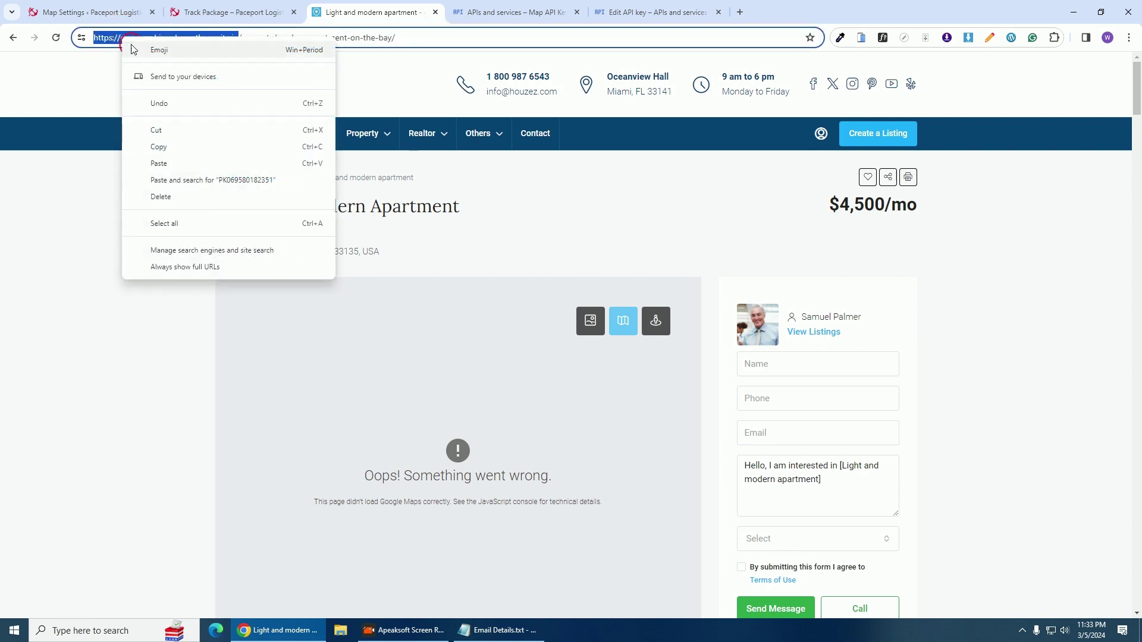
click(160, 148)
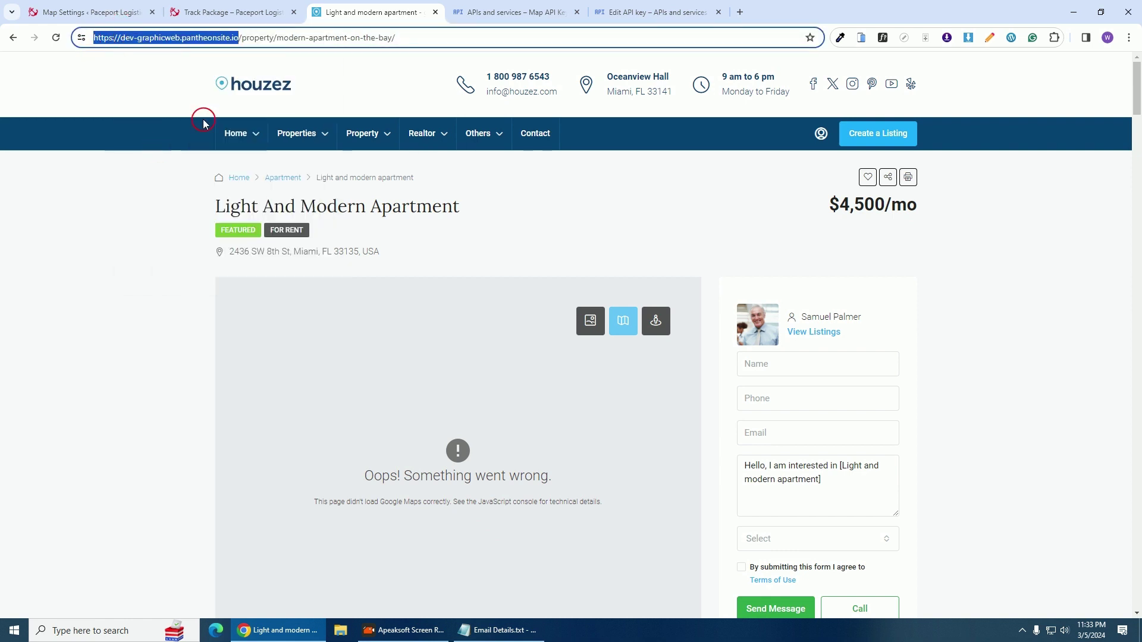
click(679, 8)
click(262, 399)
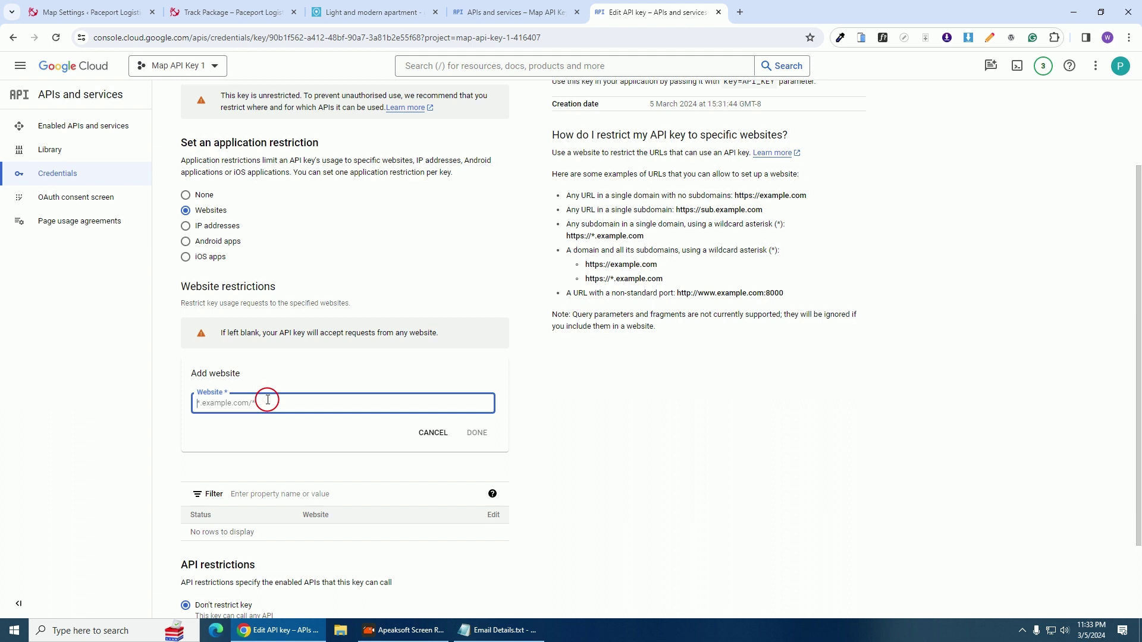
key(ctrl+v)
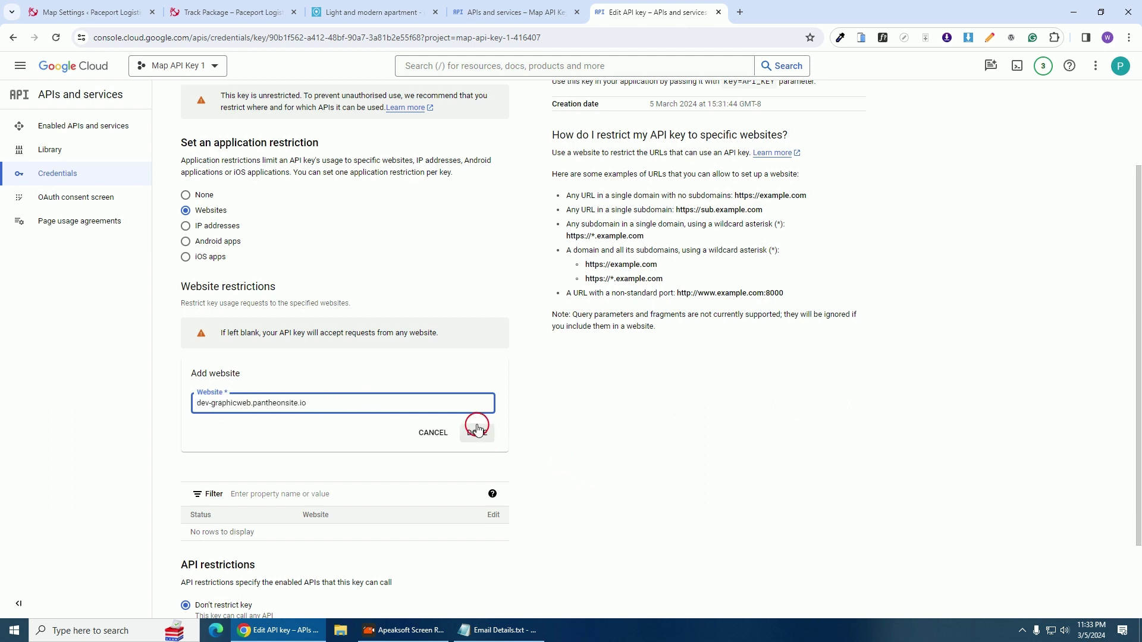
click(482, 435)
drag(388, 439, 277, 439)
scroll(321, 440, down, 1)
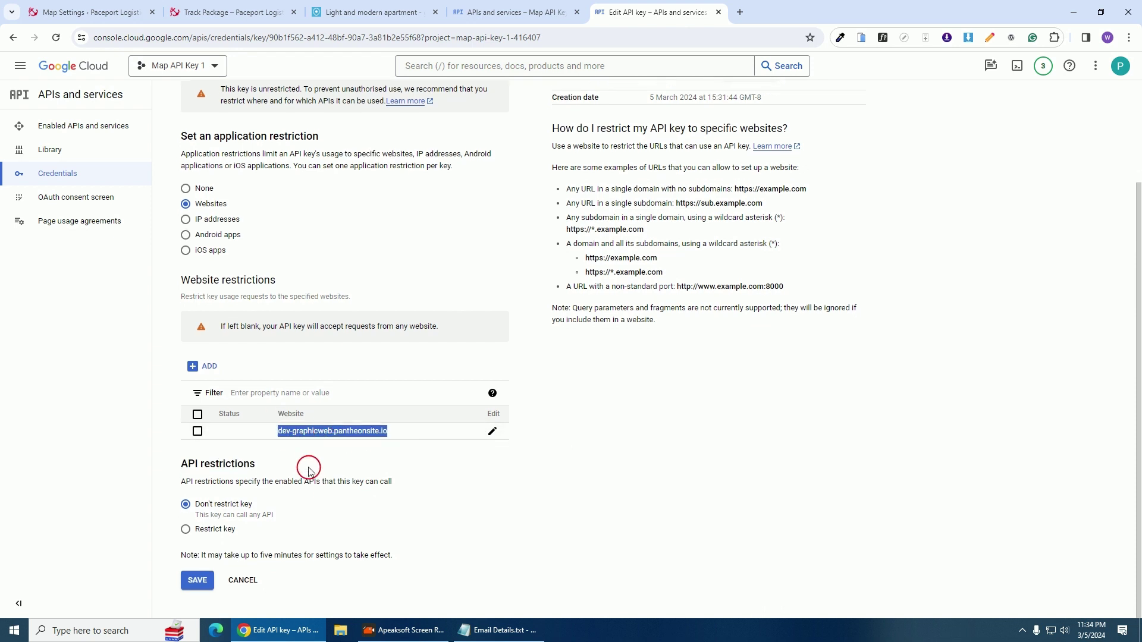
click(200, 585)
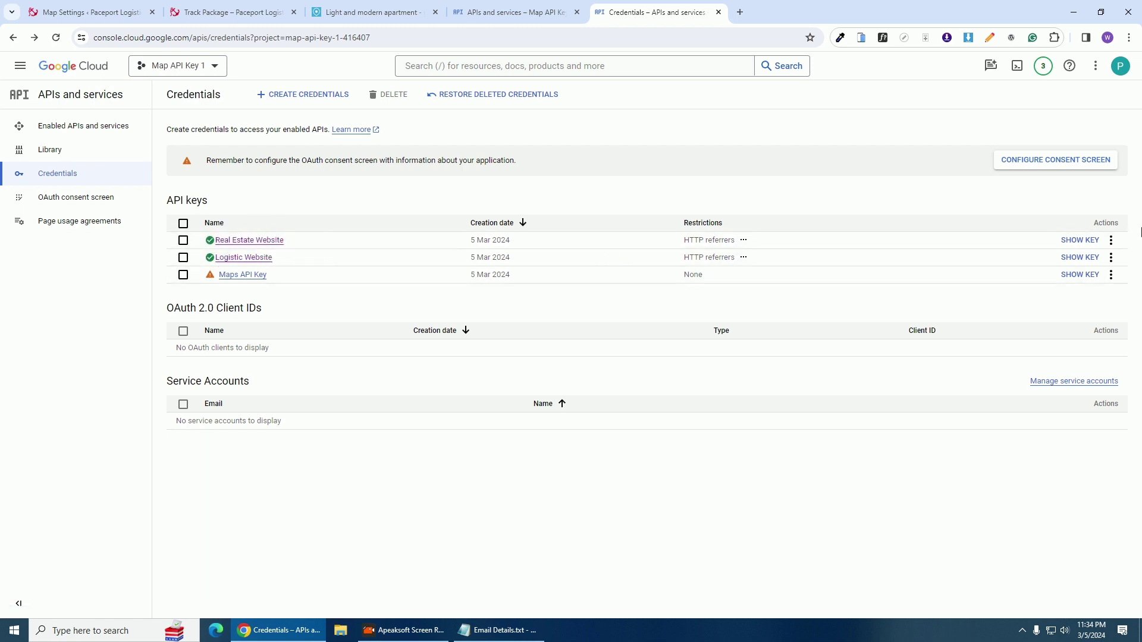
- Open the Houzez site's WordPress dashboard at dev-graphicweb.pantheonsite.io/wp-admin
click(359, 12)
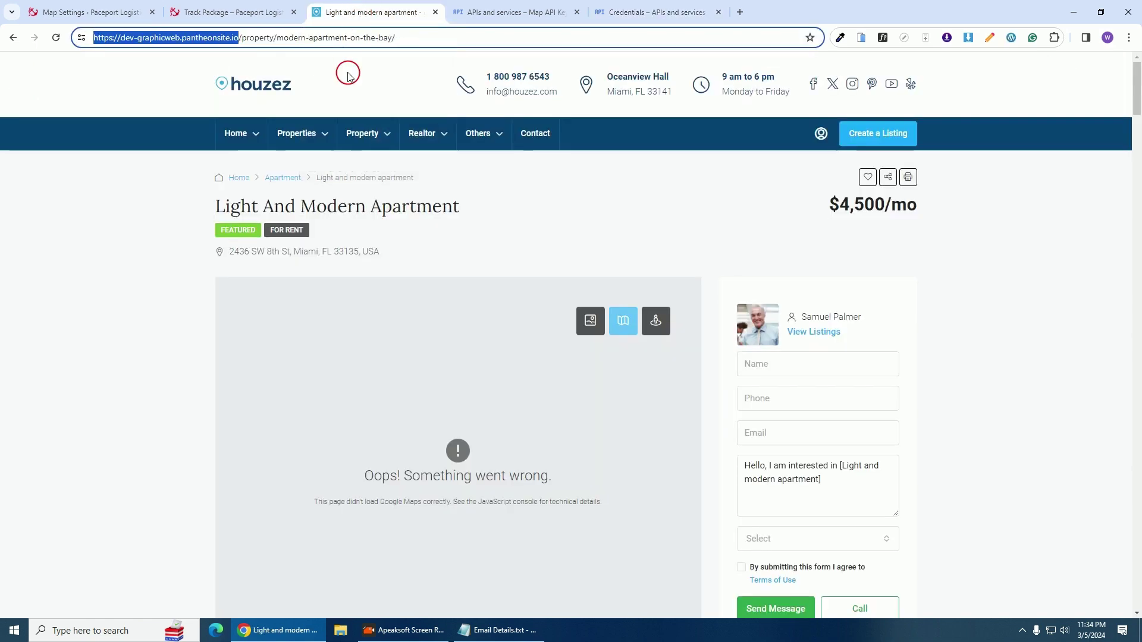
drag(315, 77, 279, 54)
click(245, 40)
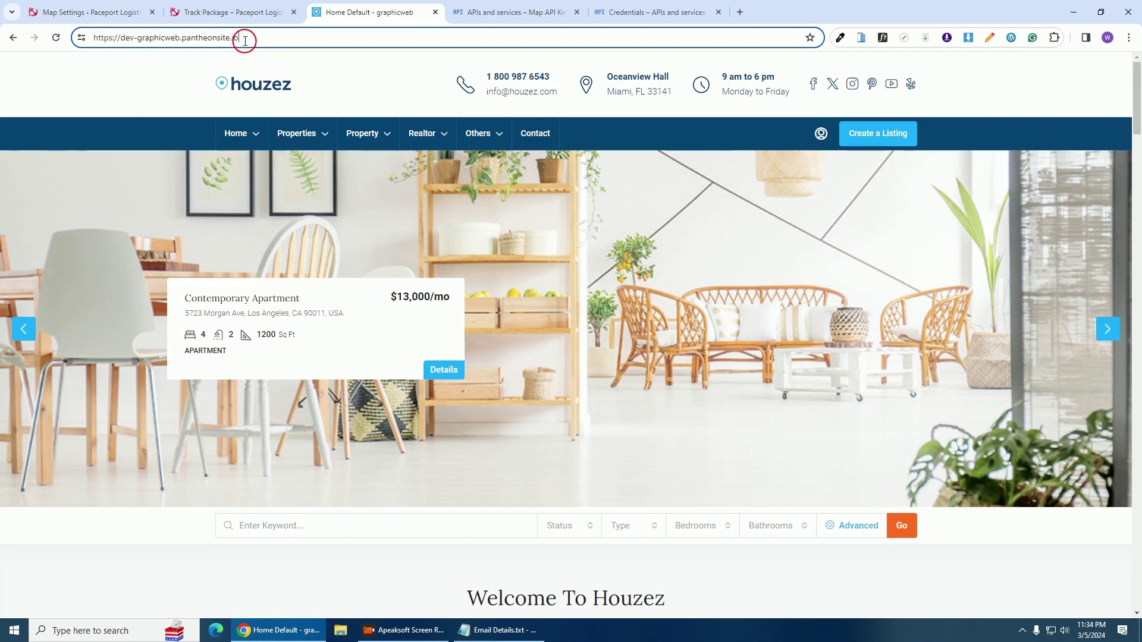
text(/)
text(wp-admin)
key(Return)
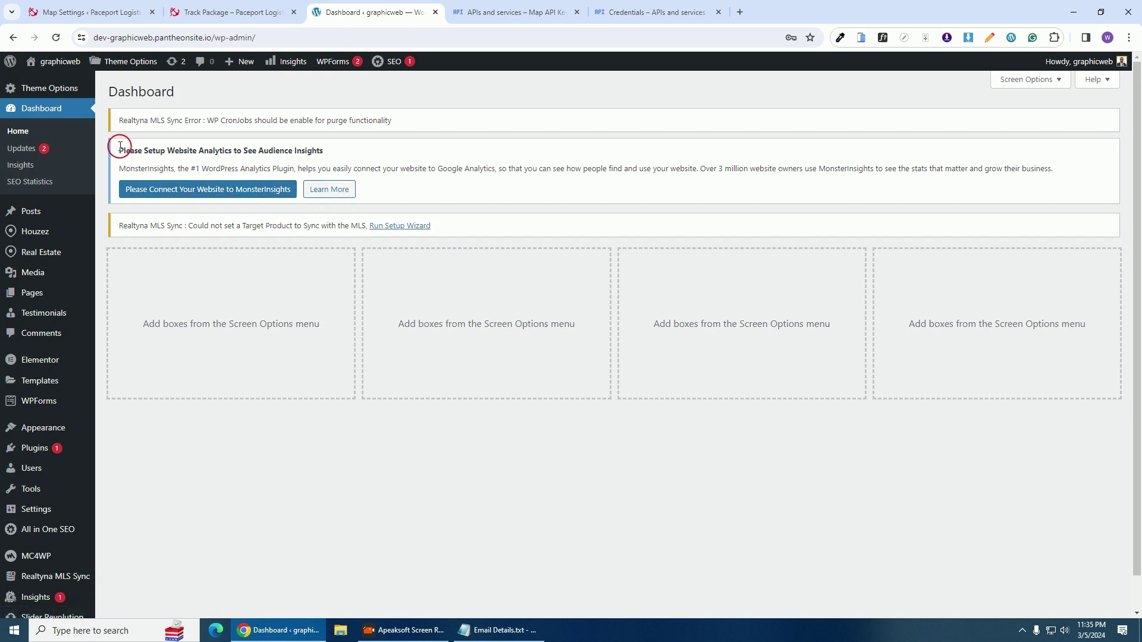
- Open the Map Settings section of the Houzez theme options
mouse_move(38, 95)
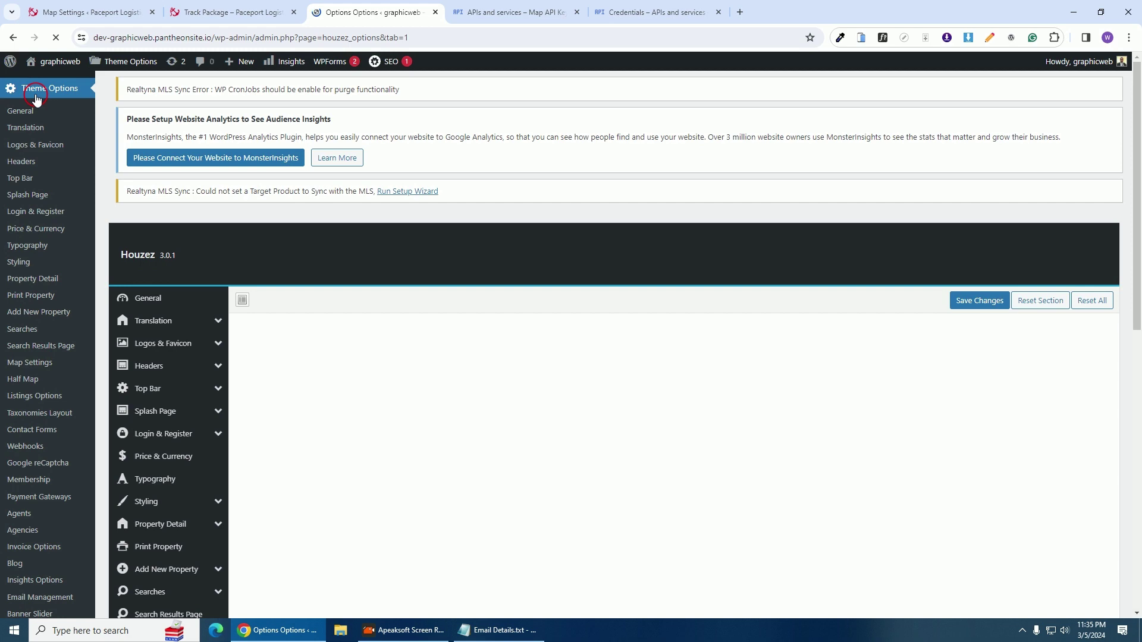
scroll(100, 217, down, 3)
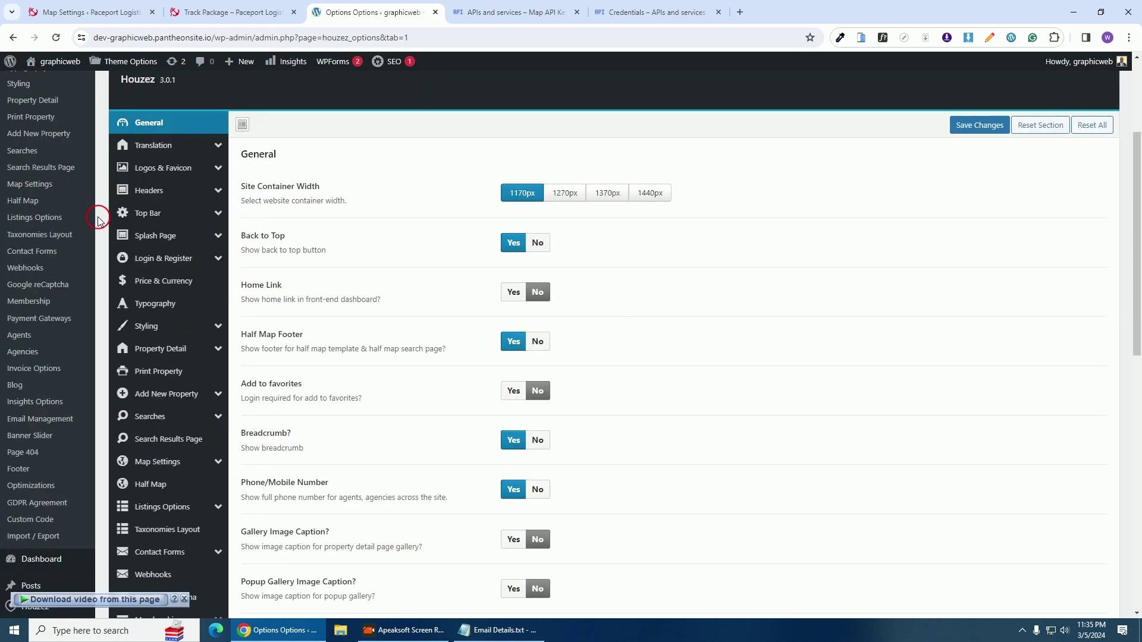
scroll(99, 219, down, 2)
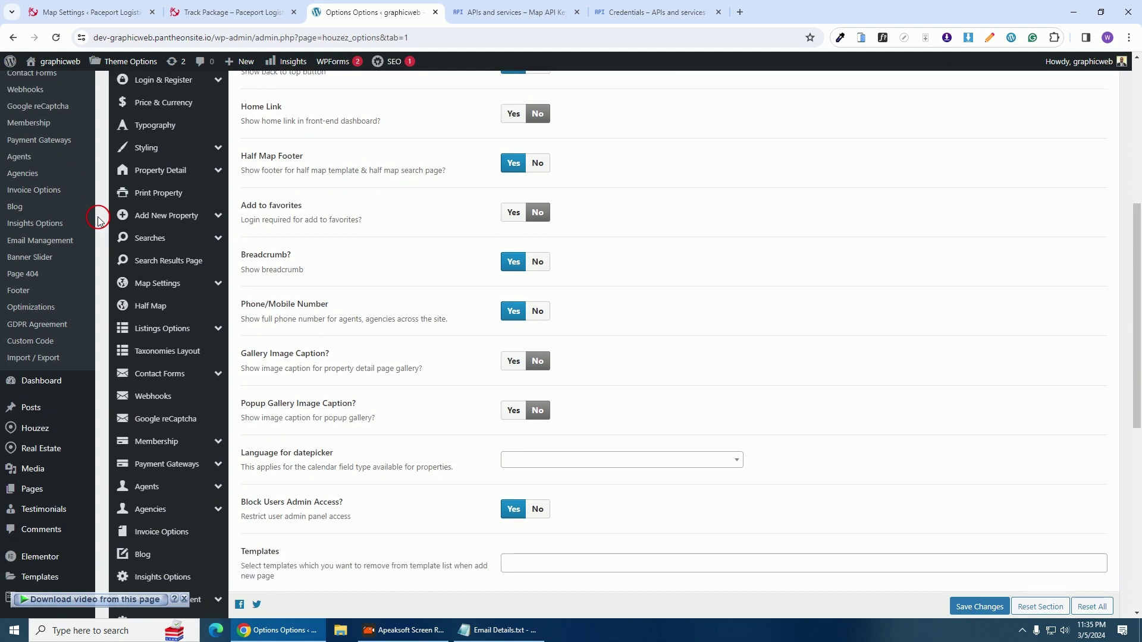
scroll(98, 220, down, 2)
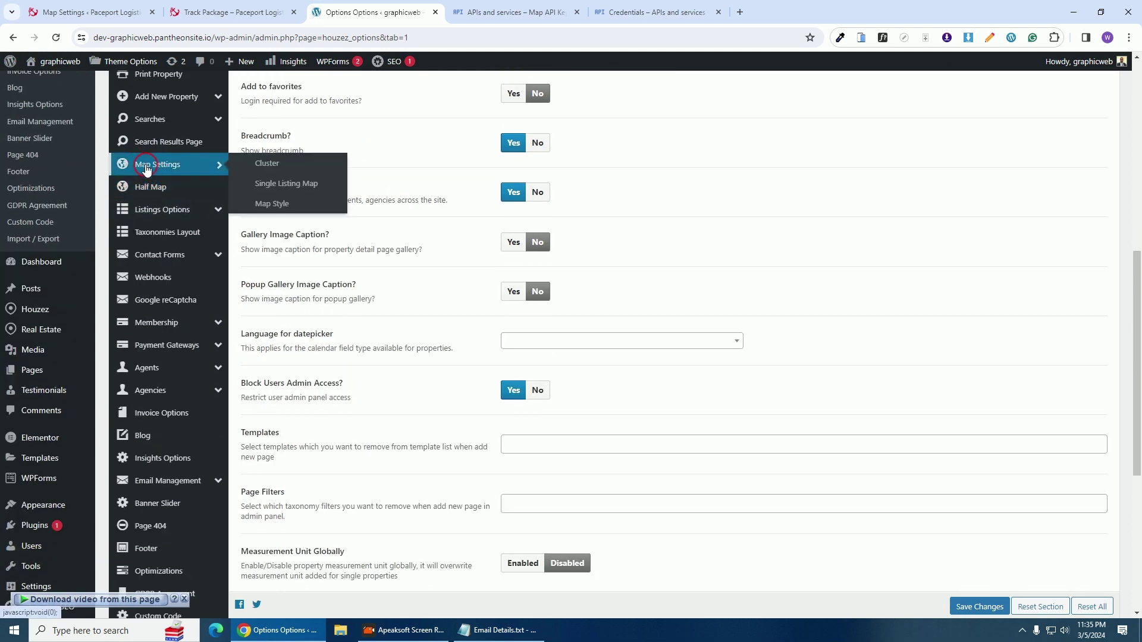
click(144, 167)
scroll(510, 260, up, 6)
- Replace the Houzez Google Maps API key with the Real Estate Website key copied from Google Cloud, and save the changes
drag(689, 302, 501, 302)
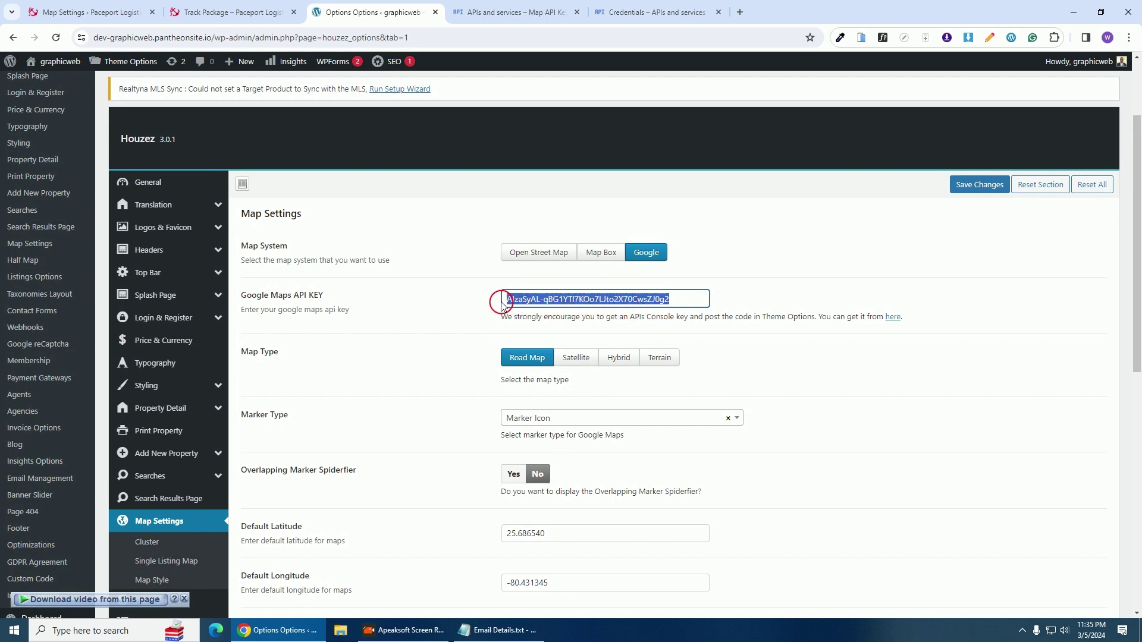
key(BackSpace)
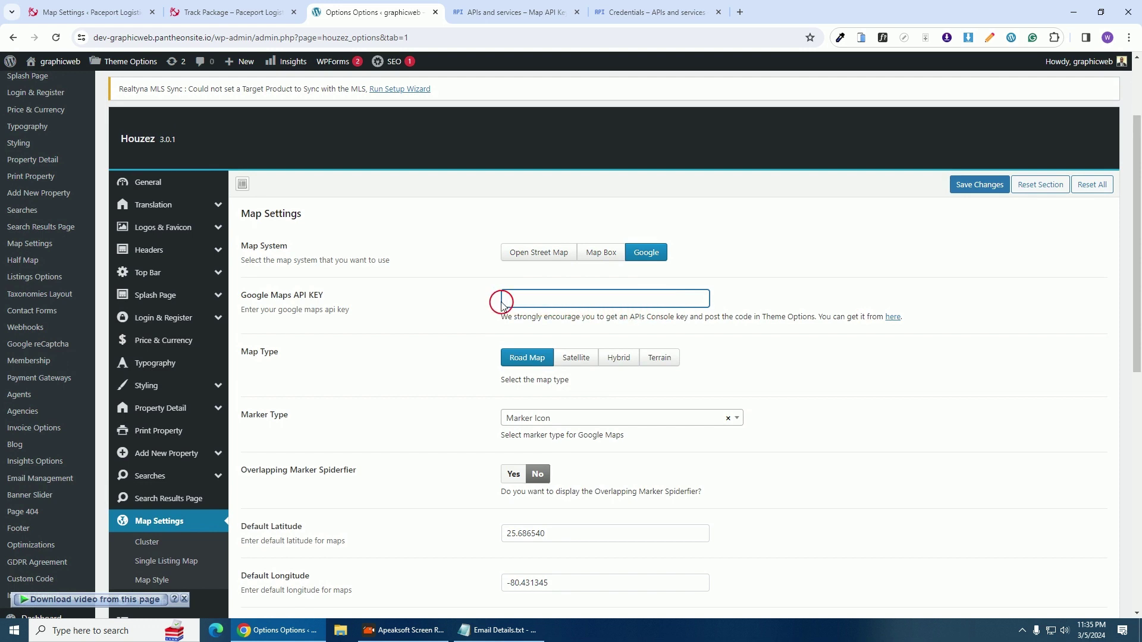
click(642, 11)
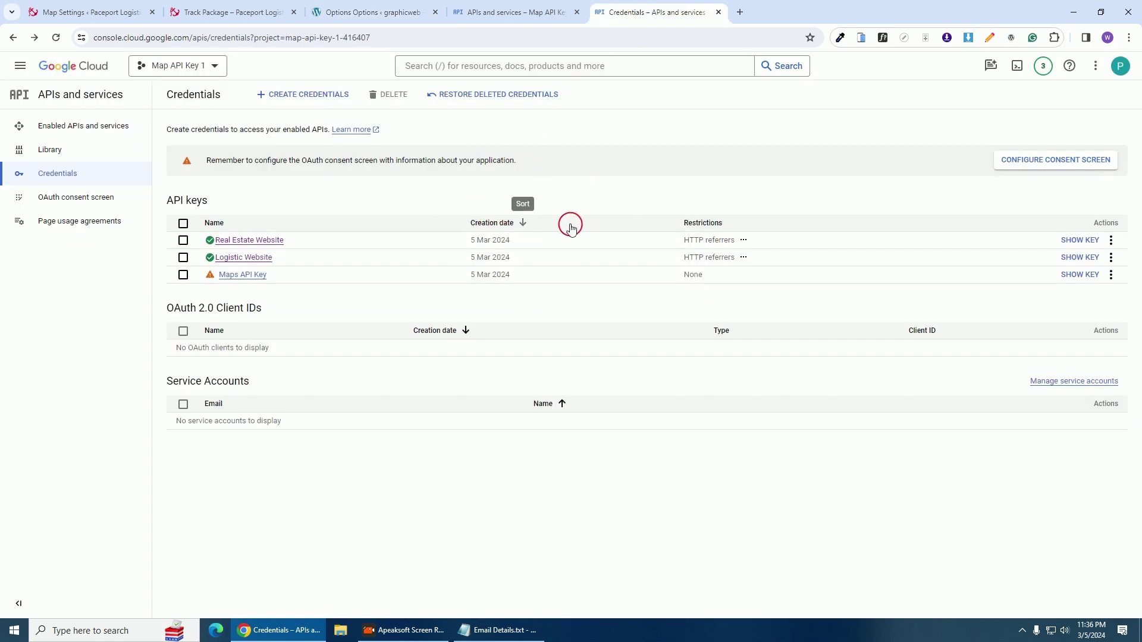
click(1081, 240)
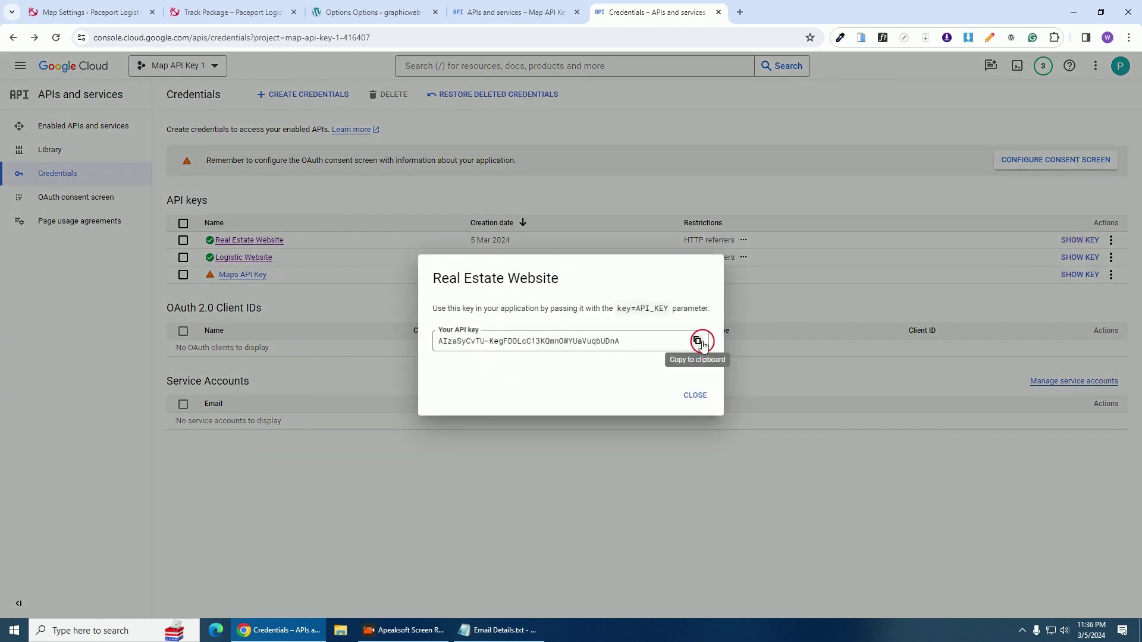
click(699, 342)
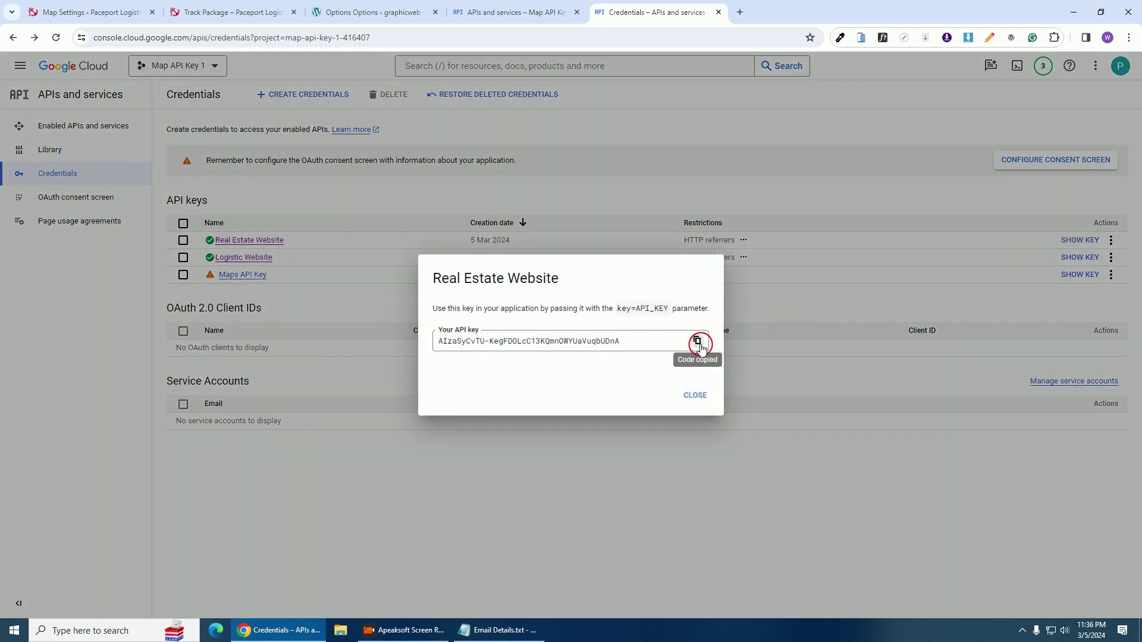
key(ctrl+3)
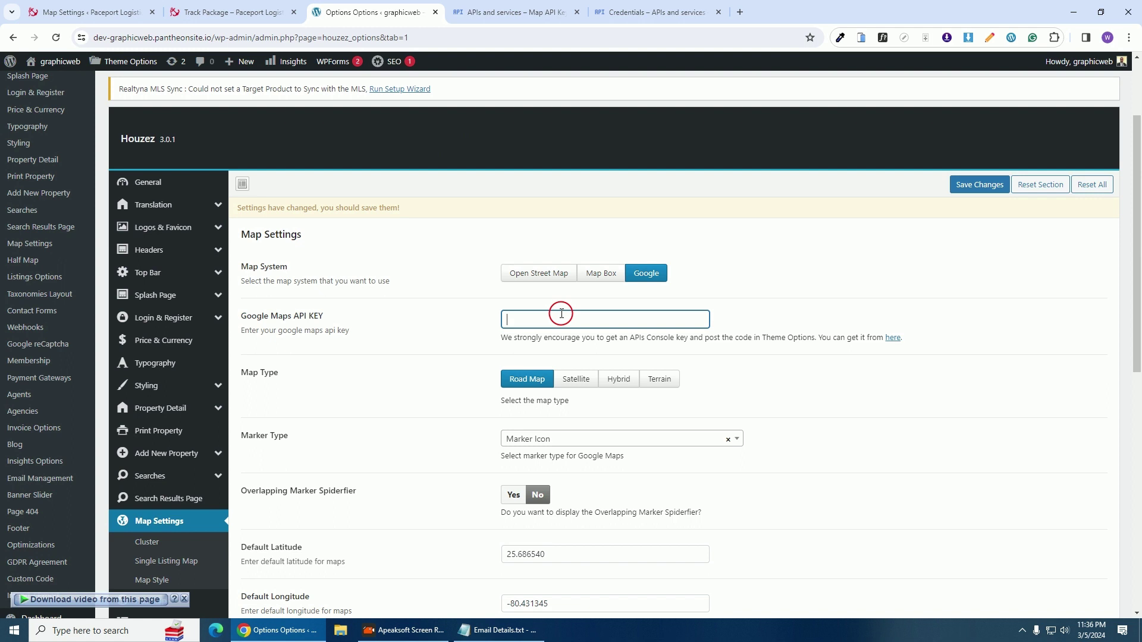
key(ctrl+v)
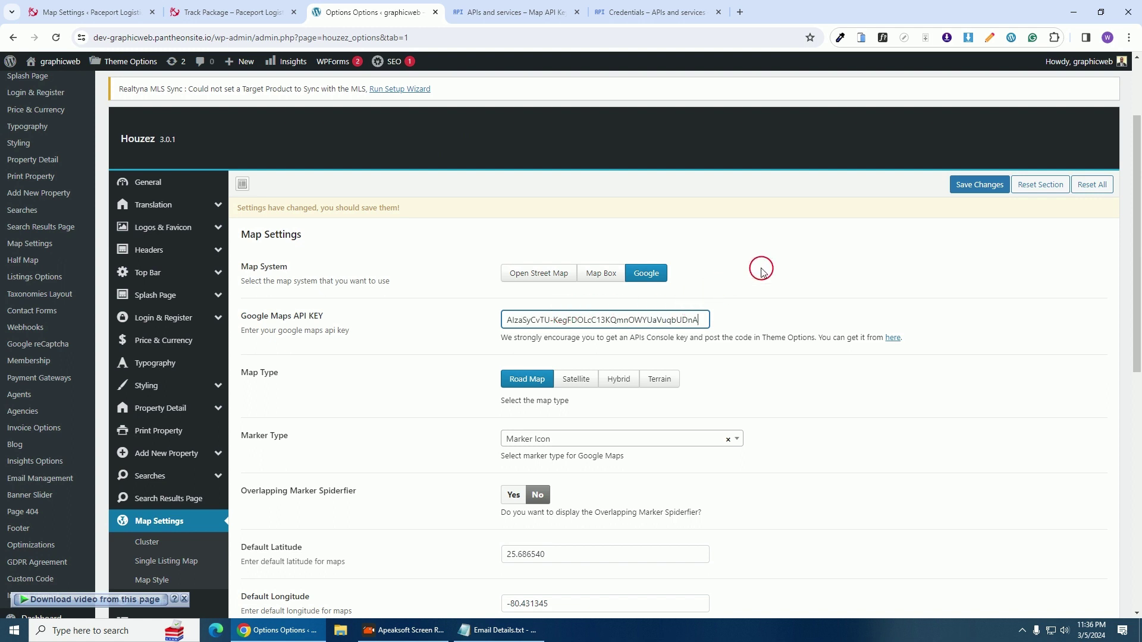
click(992, 189)
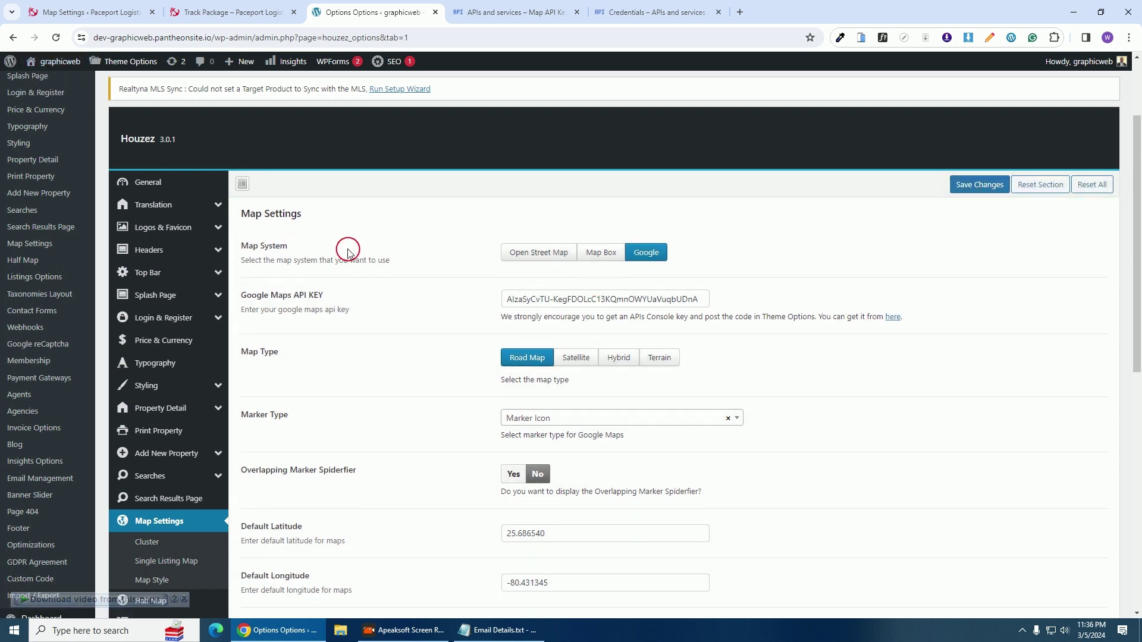
- Visit the Houzez site in a new browser tab and open its Light and Modern Apartment listing
mouse_move(160, 228)
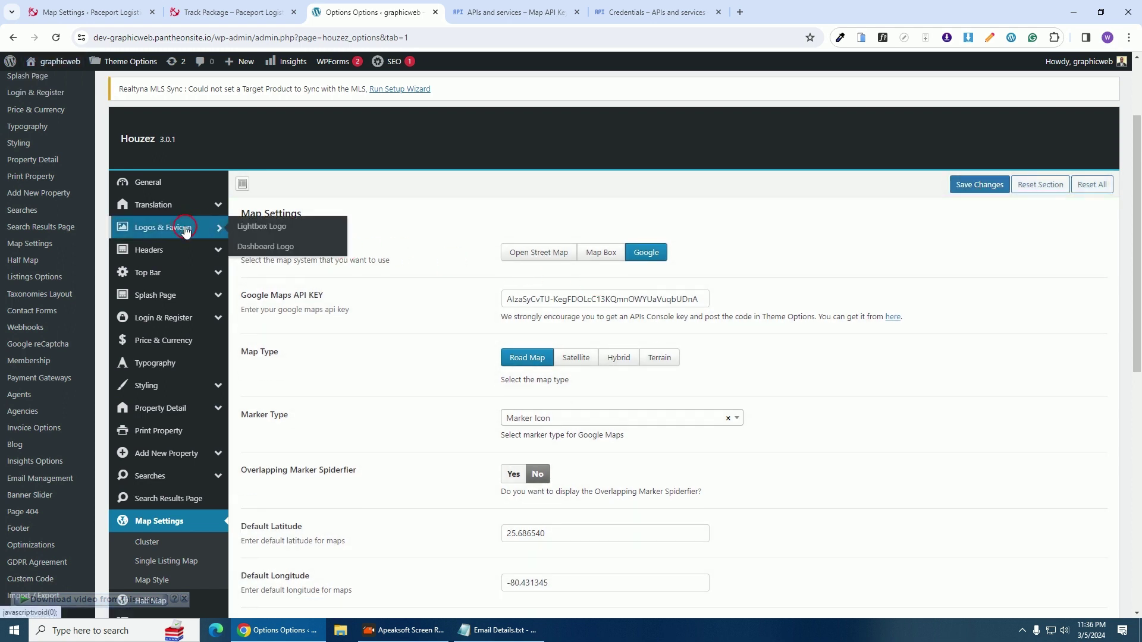
mouse_move(57, 62)
middle_click(50, 88)
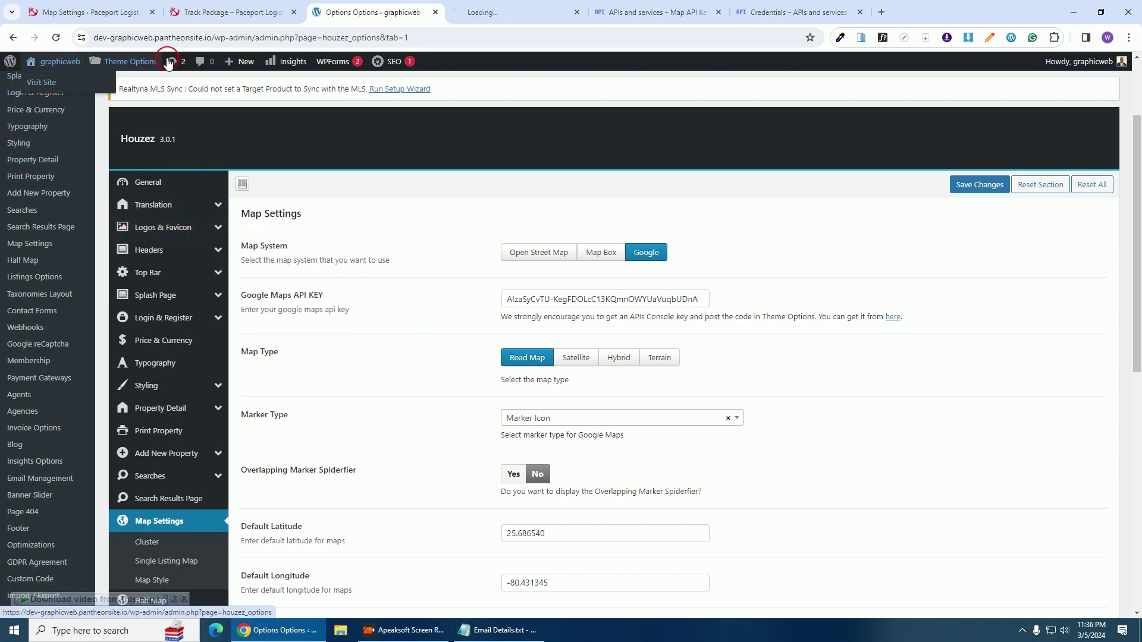
click(503, 23)
scroll(564, 225, down, 5)
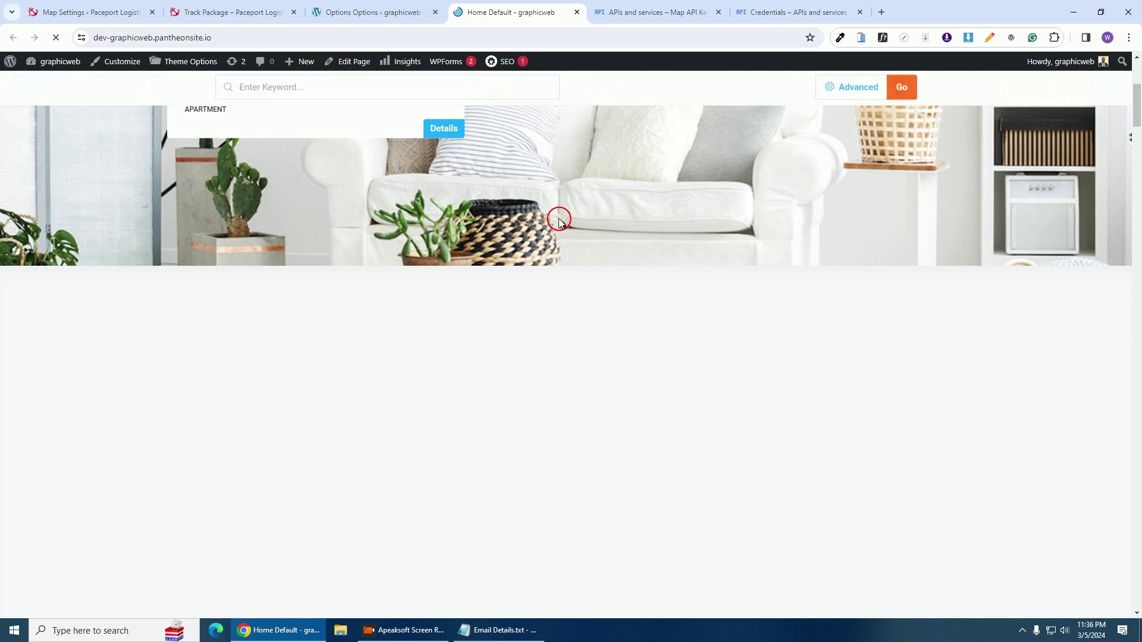
scroll(552, 218, down, 7)
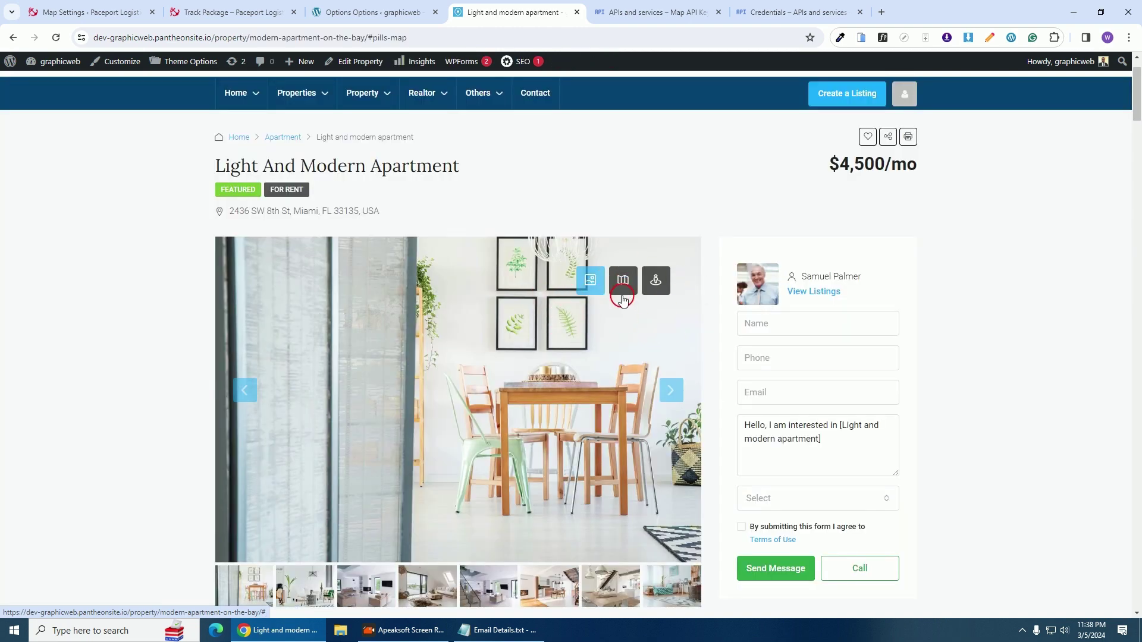
- Switch the apartment listing from its photos to the map view and examine the property's marker
scroll(497, 400, down, 4)
scroll(494, 399, up, 3)
scroll(494, 399, up, 1)
click(620, 283)
click(446, 432)
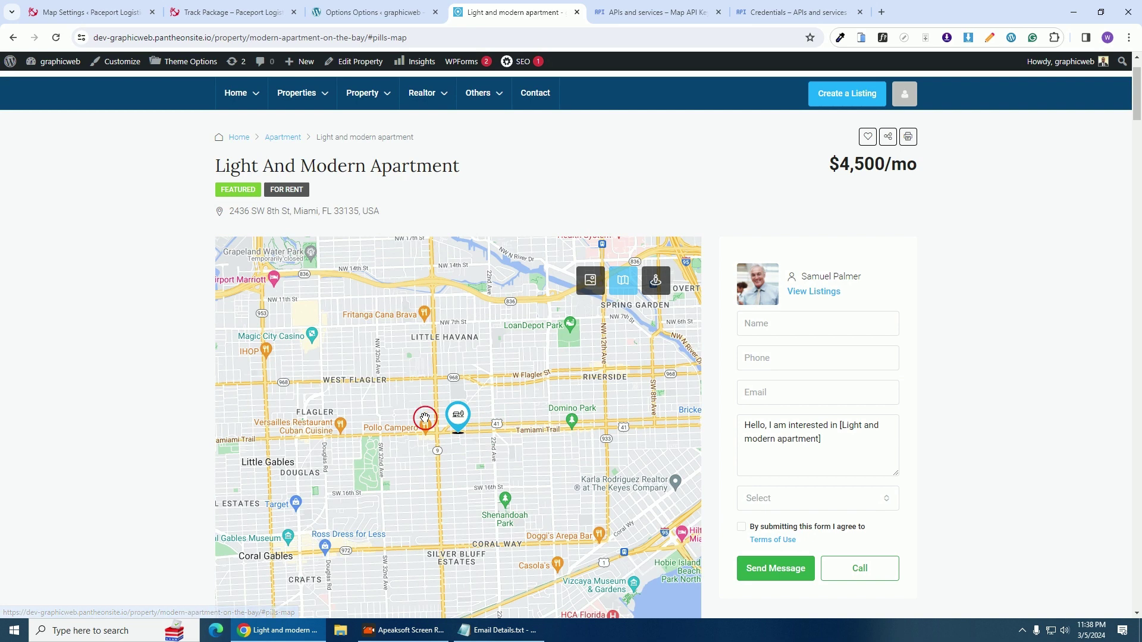
click(456, 424)
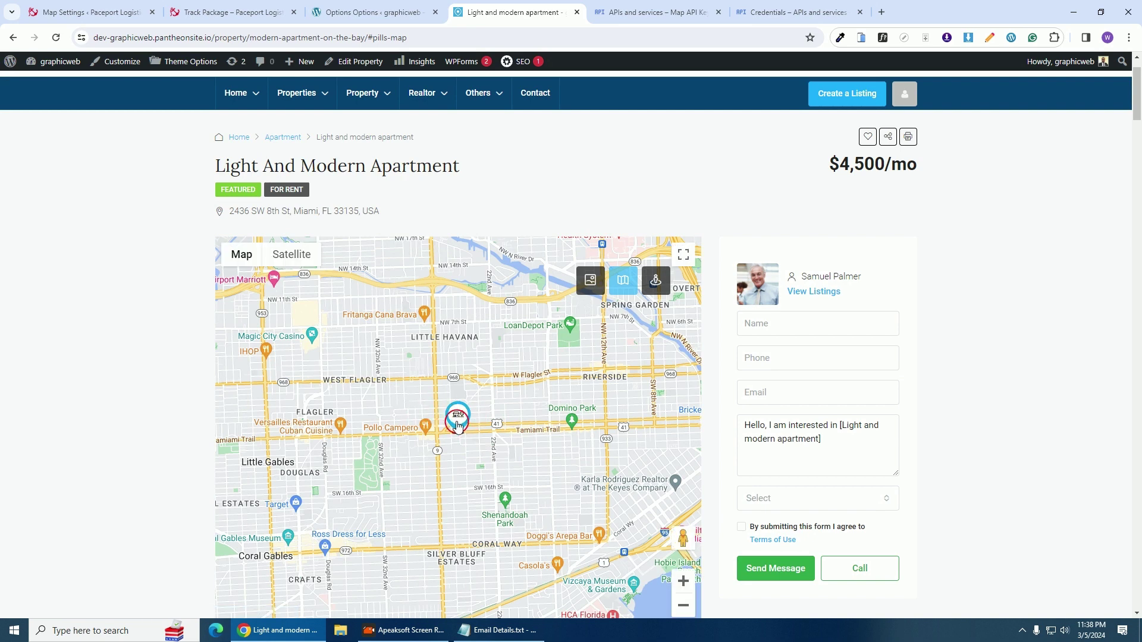
scroll(456, 419, down, 2)
scroll(457, 419, up, 5)
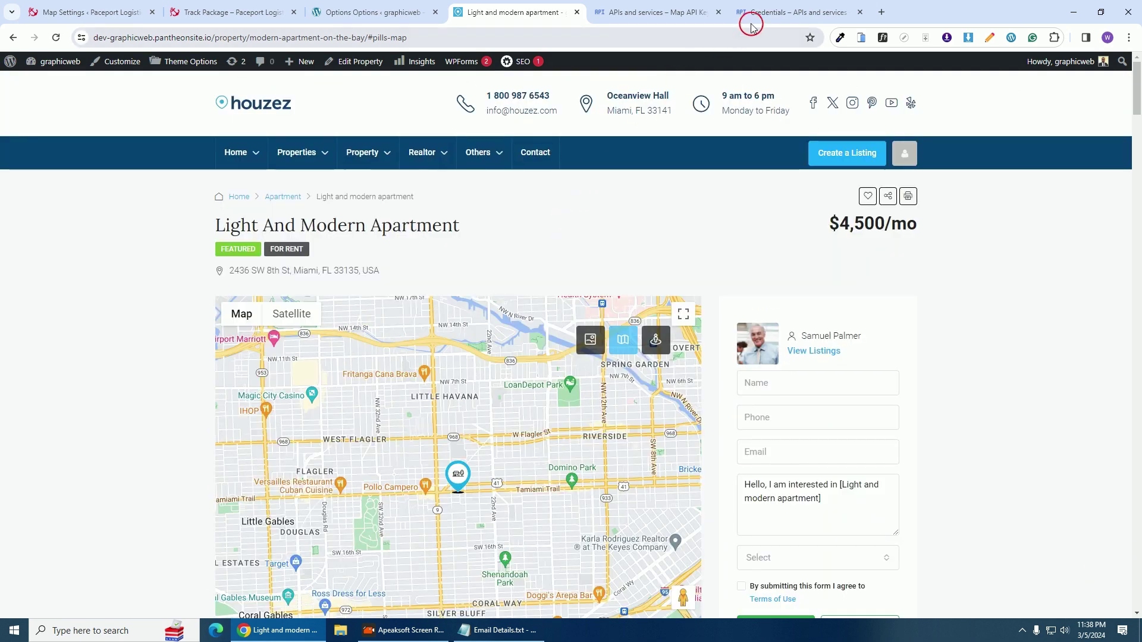
- Return to the Google Cloud credentials page and close the Real Estate Website key dialog
click(772, 6)
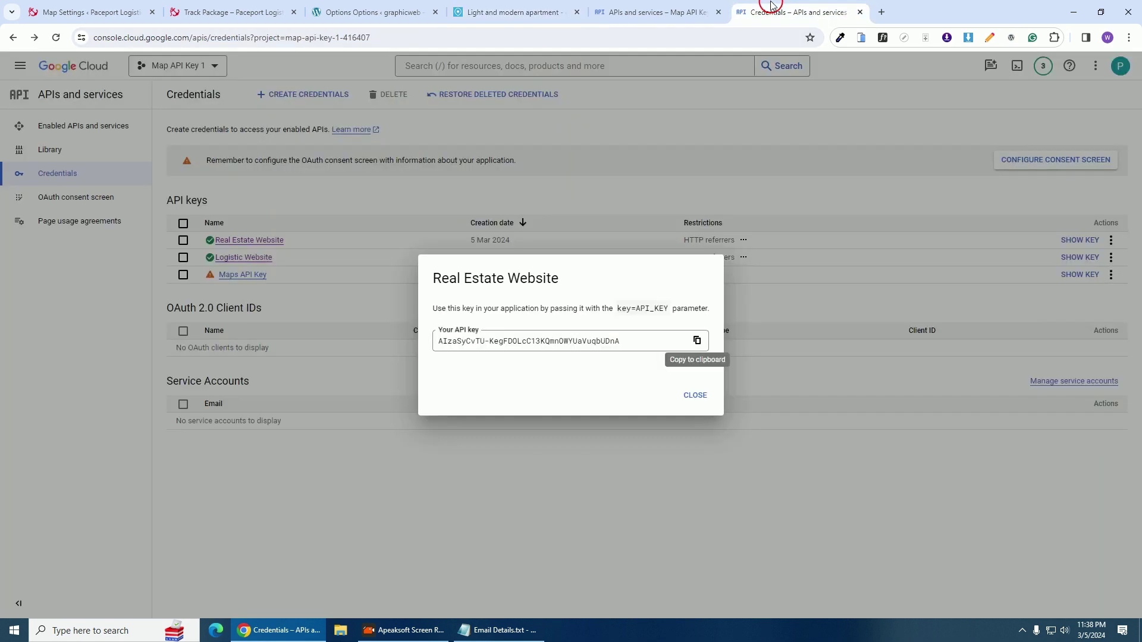
click(695, 396)
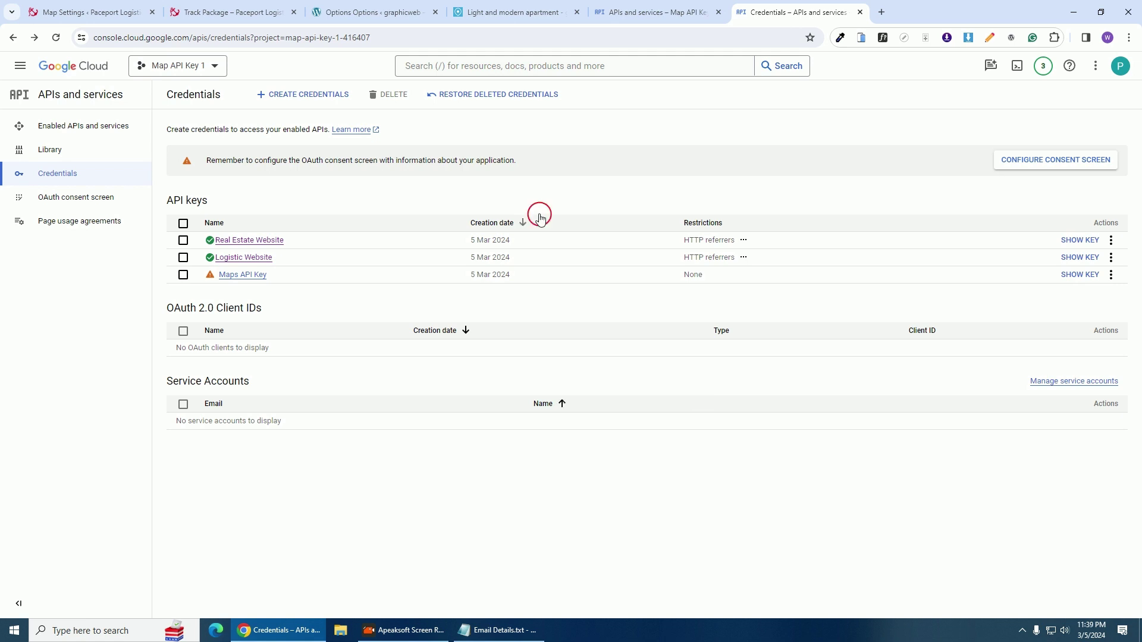
click(86, 13)
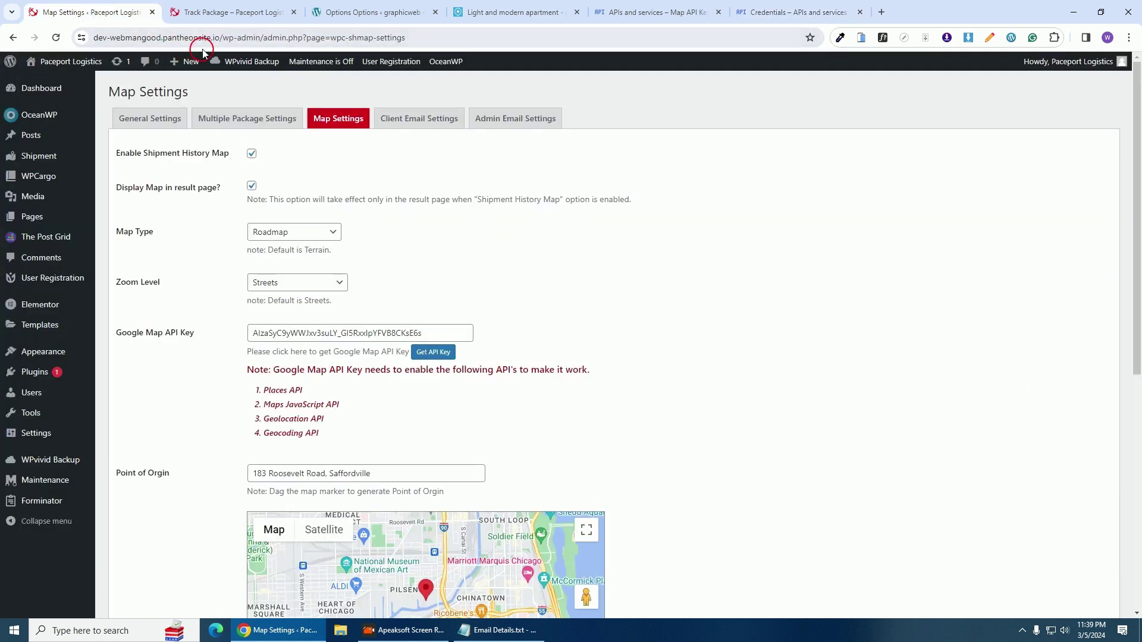
drag(221, 37, 499, 56)
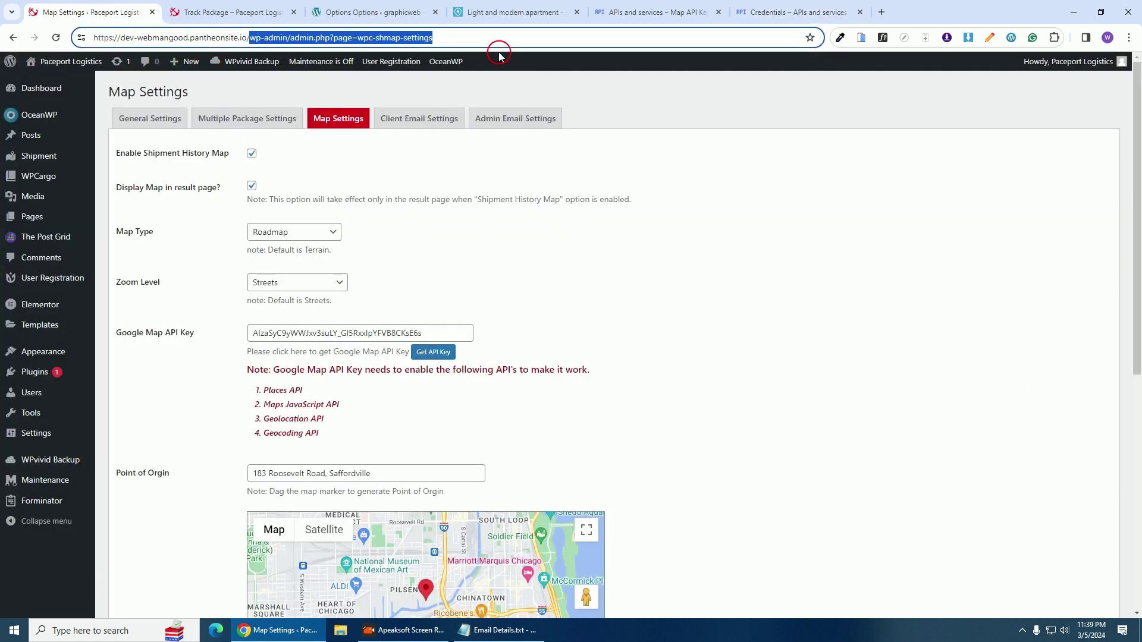
key(BackSpace)
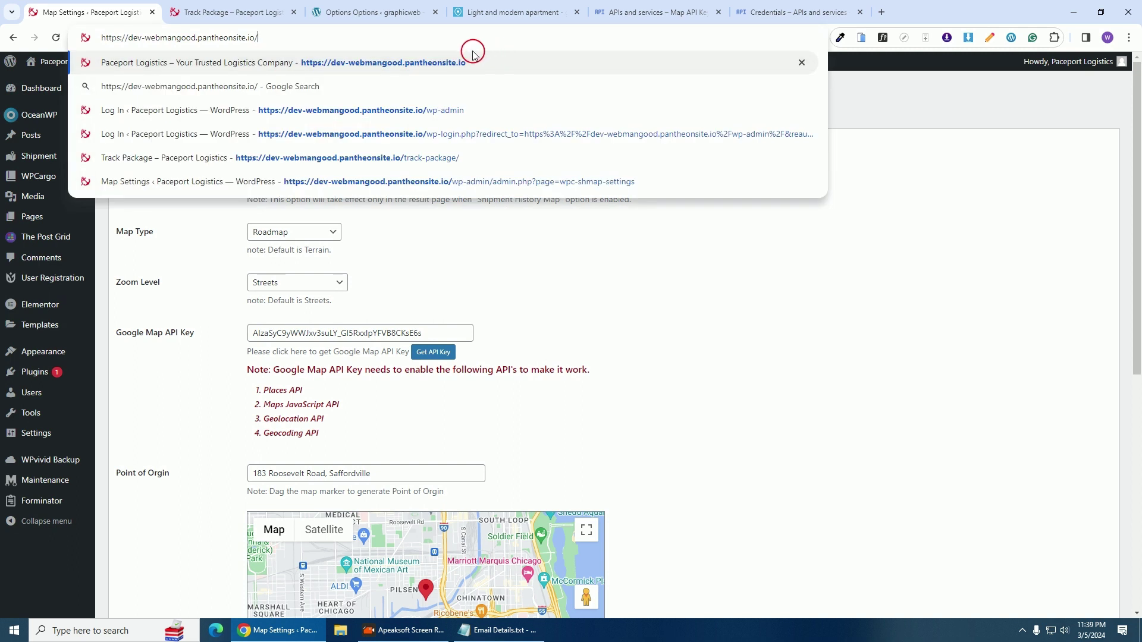